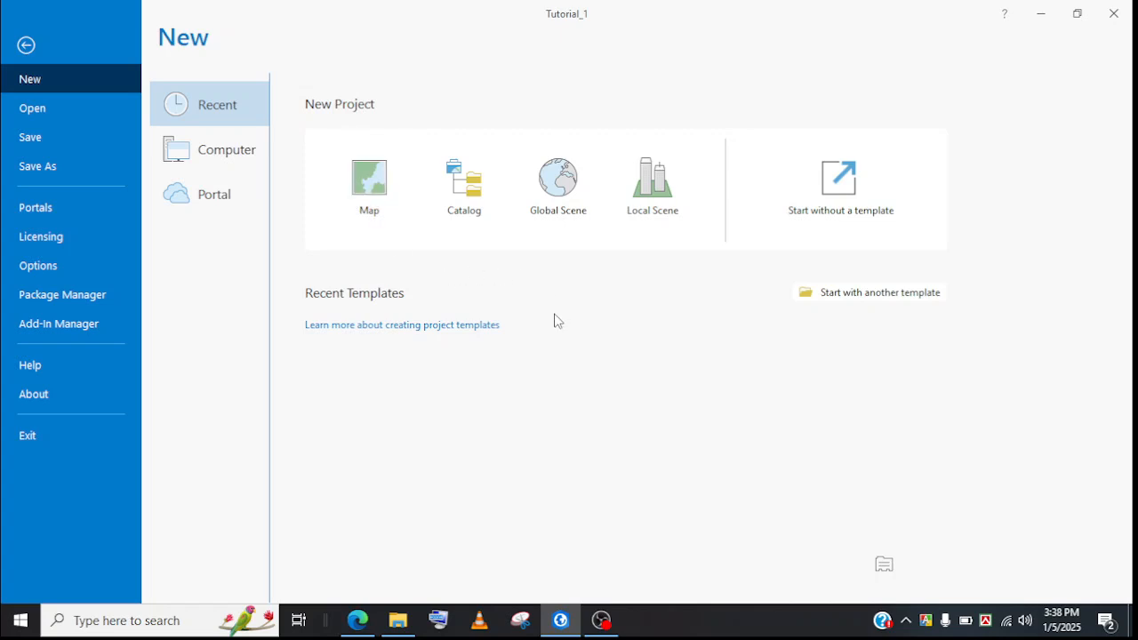
# Step: Start a new map project and name it Youtube_project_1
pyautogui.click(374, 198)
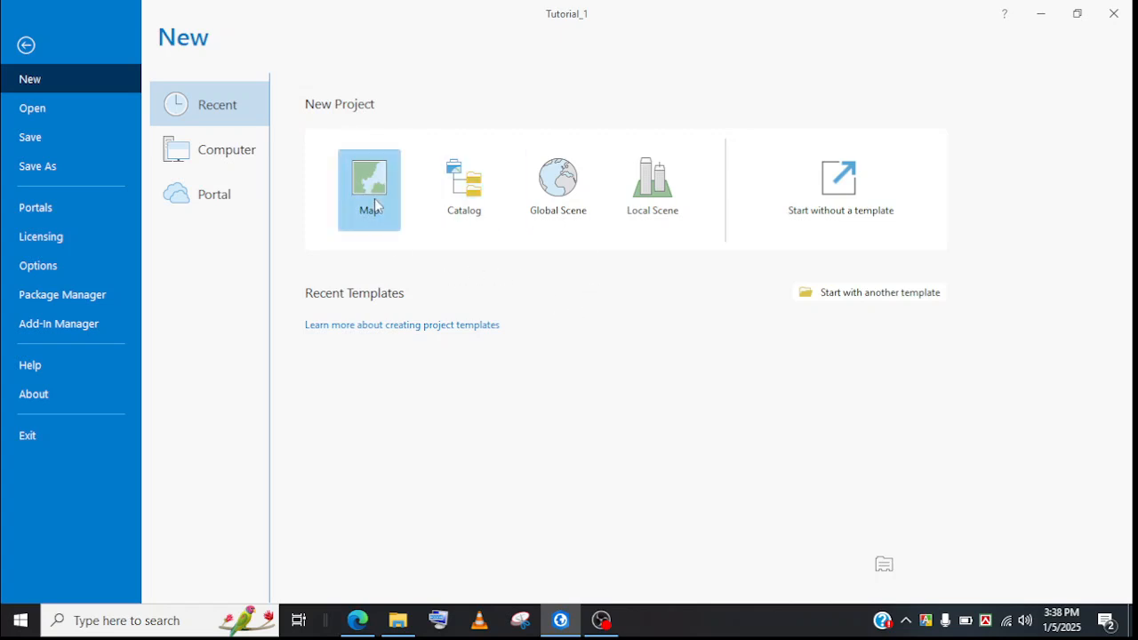
pyautogui.press('BackSpace')
pyautogui.press('BackSpace')
pyautogui.press('BackSpace')
pyautogui.press('BackSpace')
pyautogui.press('BackSpace')
pyautogui.press('BackSpace')
pyautogui.press('BackSpace')
pyautogui.press('BackSpace')
pyautogui.press('BackSpace')
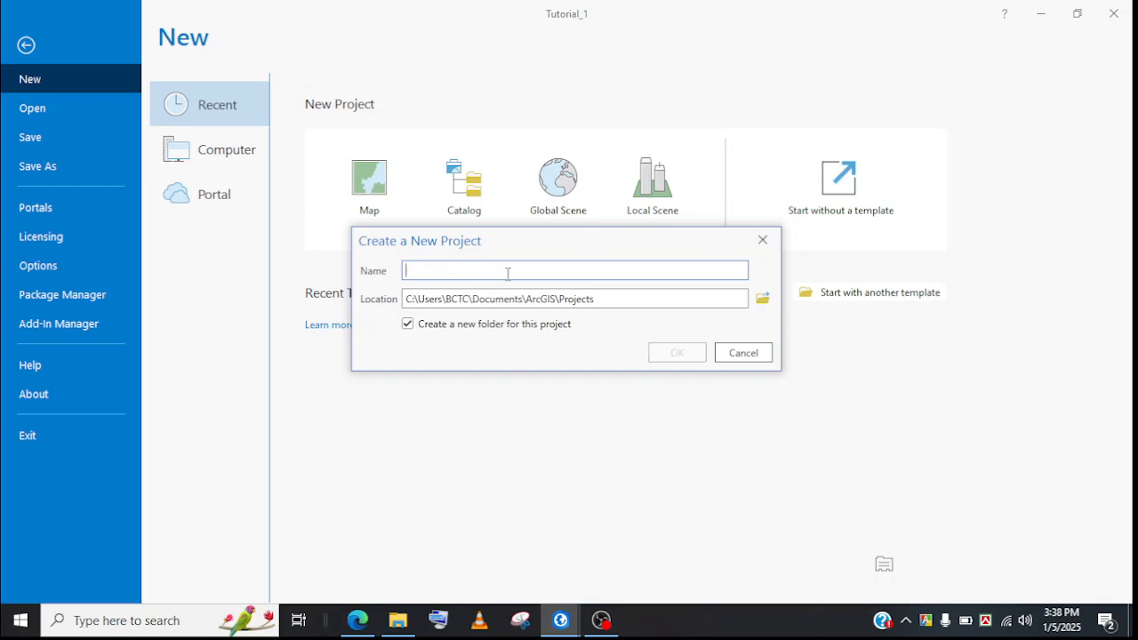
pyautogui.write('Youtube_project_1')
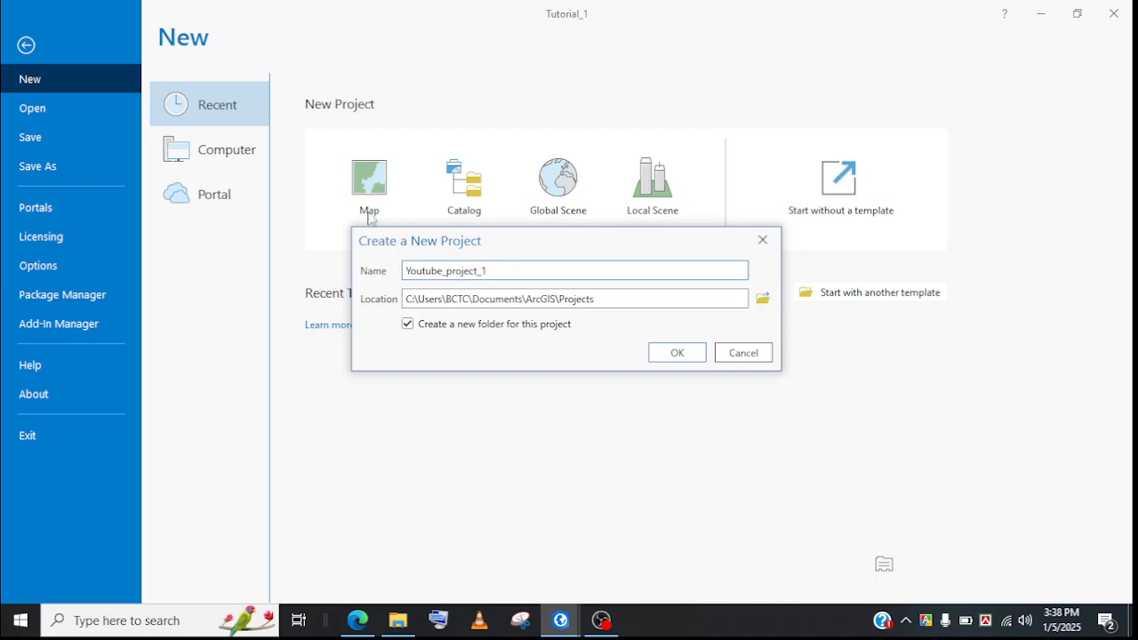
# Step: Set the project location to E:\Tutorial Projects and create the project without saving changes to Tutorial_1
pyautogui.click(762, 298)
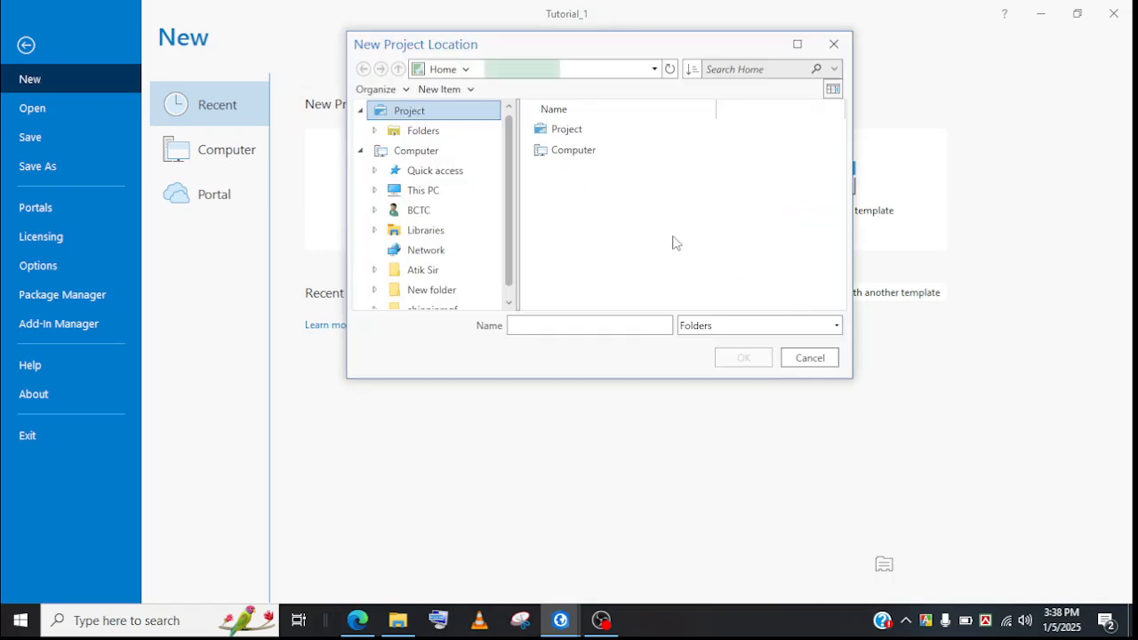
pyautogui.click(423, 191)
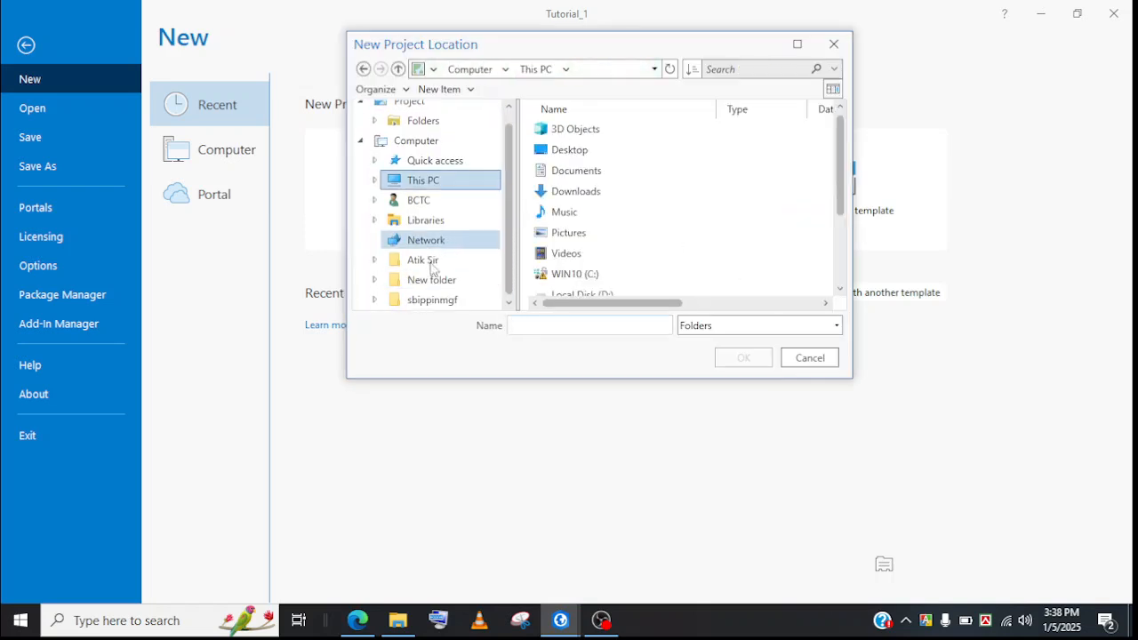
pyautogui.scroll(-2, 574, 267)
pyautogui.click(600, 215)
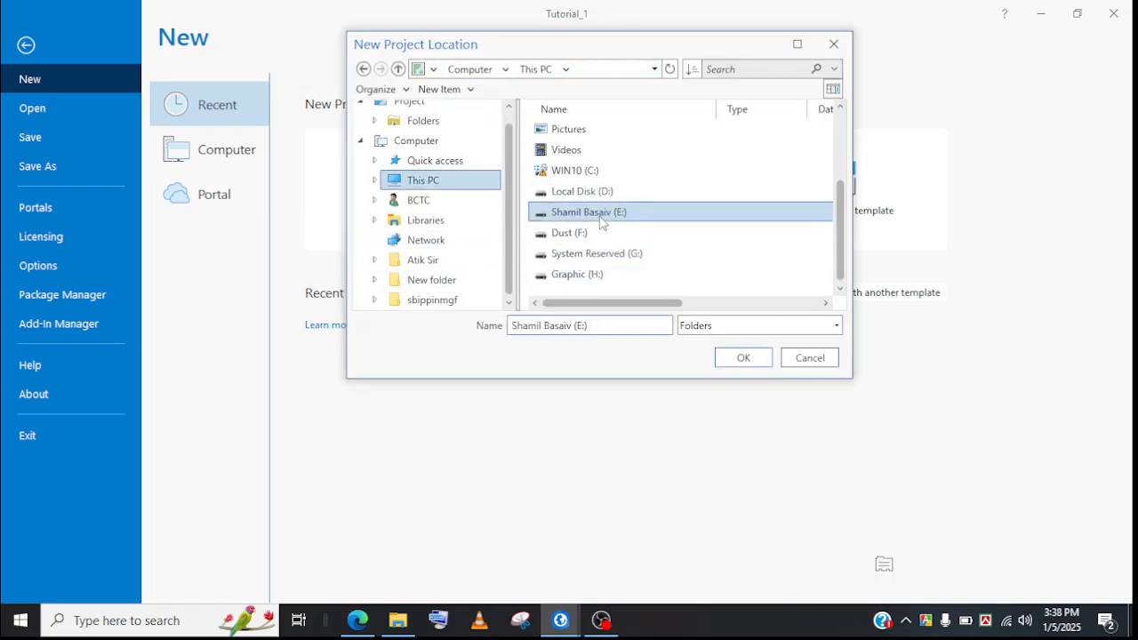
pyautogui.doubleClick(600, 215)
pyautogui.click(635, 132)
pyautogui.doubleClick(635, 133)
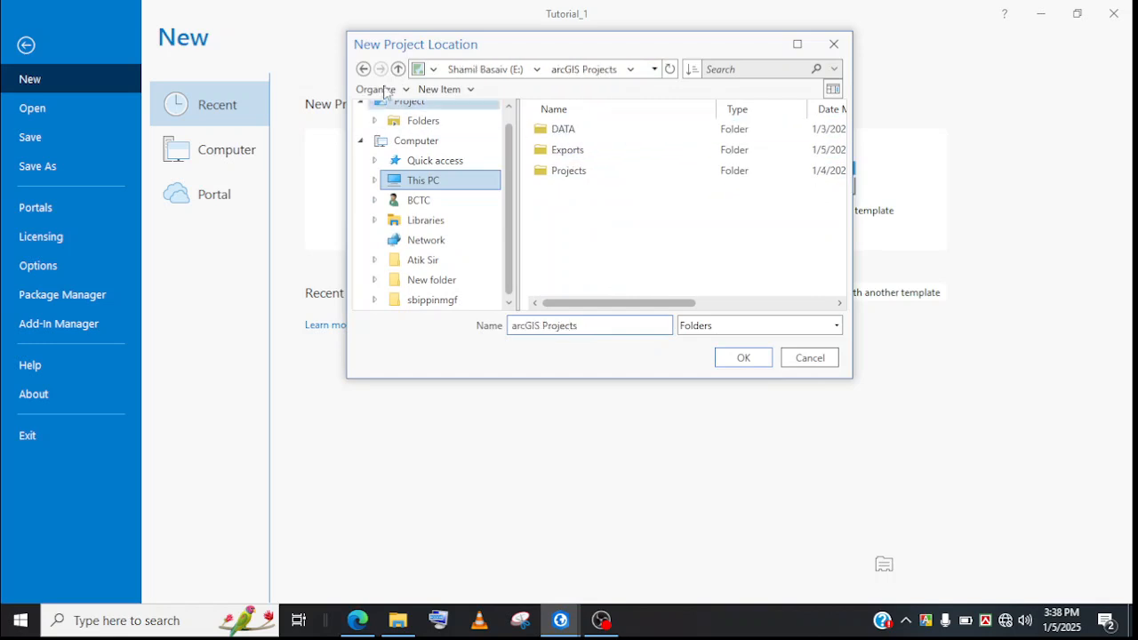
pyautogui.click(363, 69)
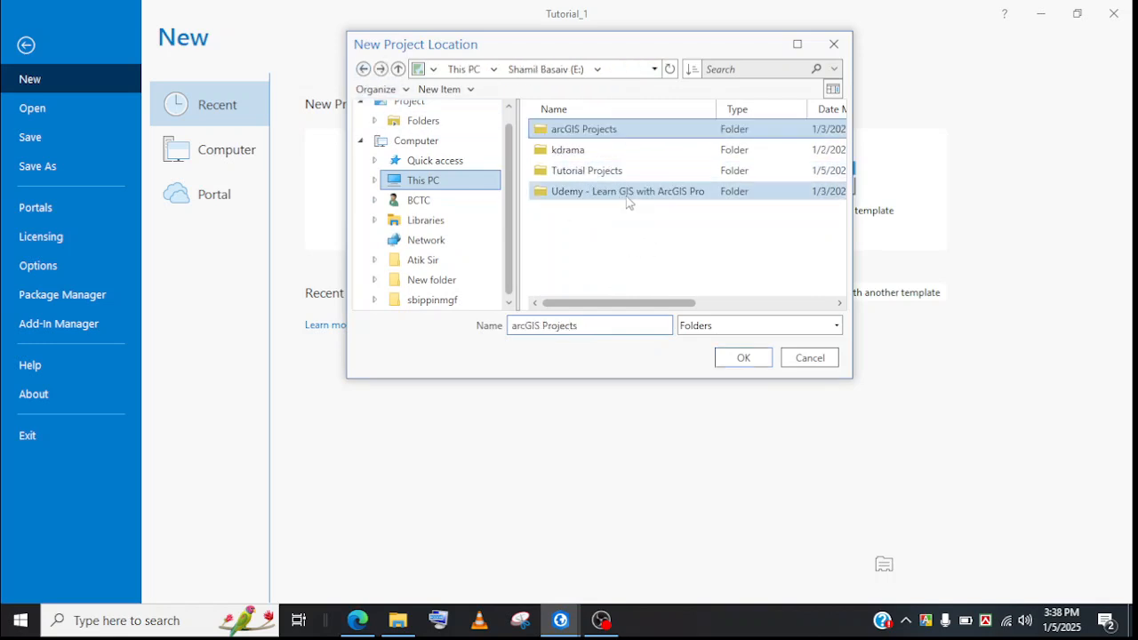
pyautogui.doubleClick(623, 171)
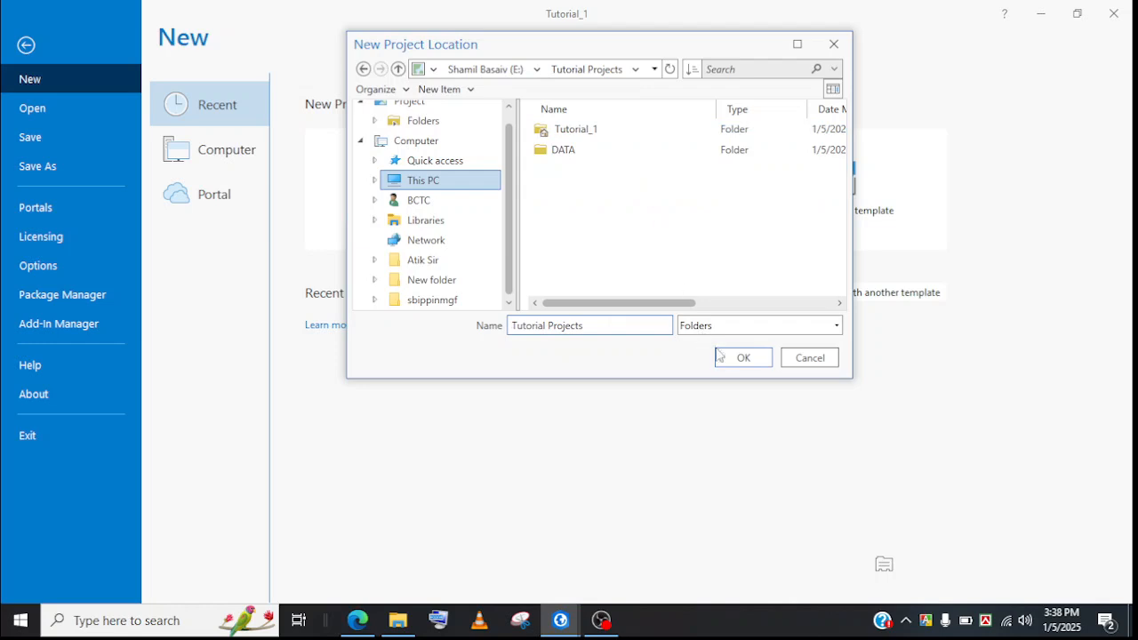
pyautogui.click(754, 365)
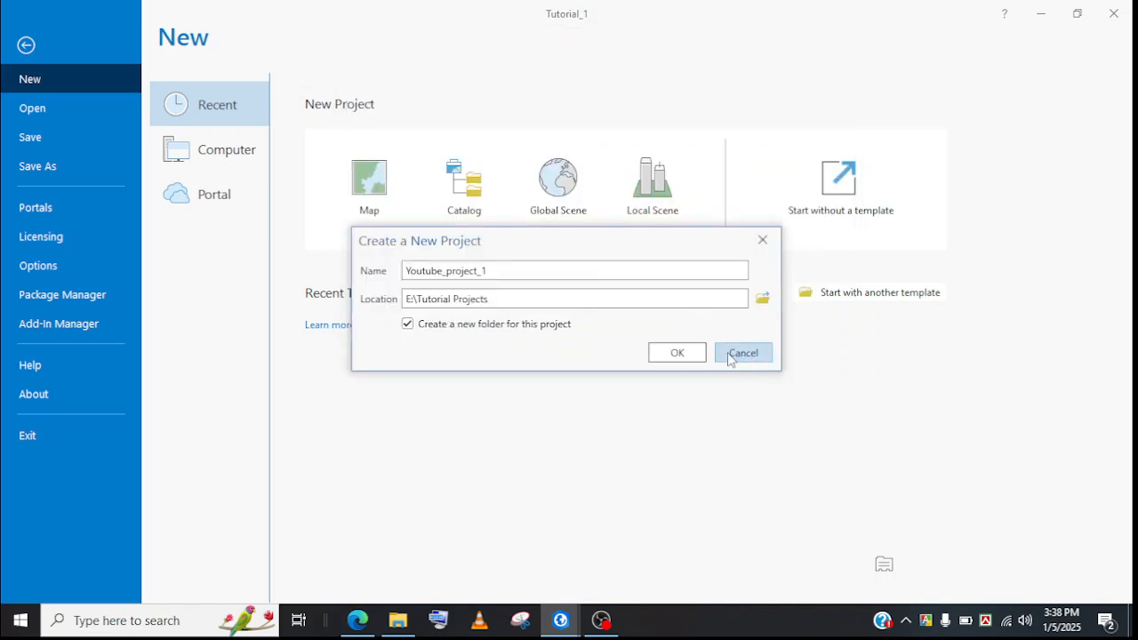
pyautogui.click(678, 353)
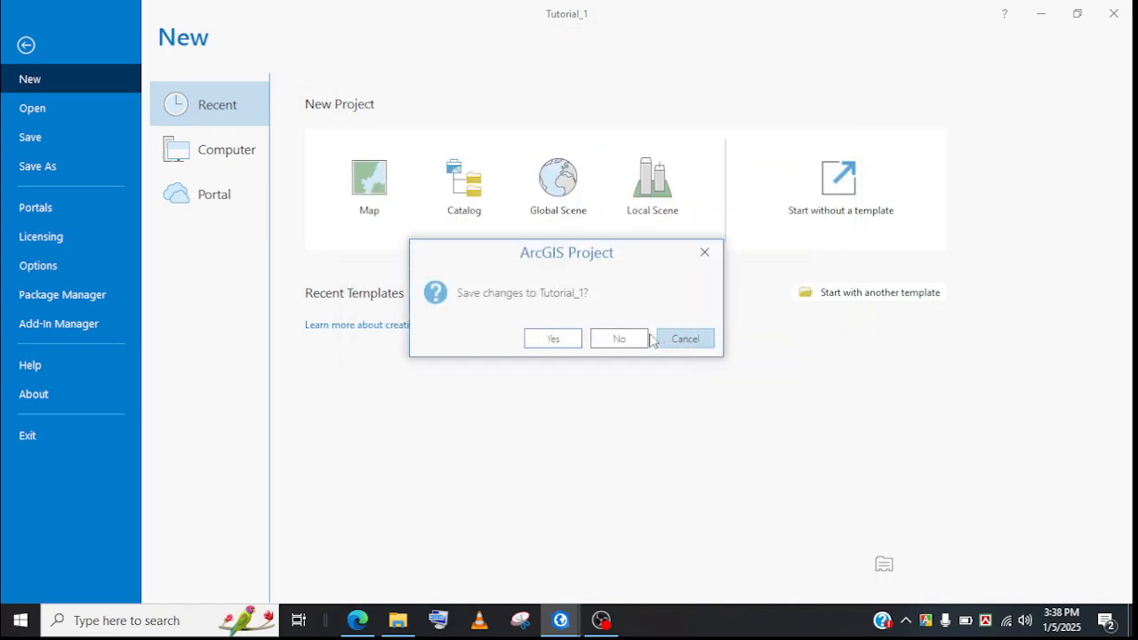
pyautogui.click(620, 339)
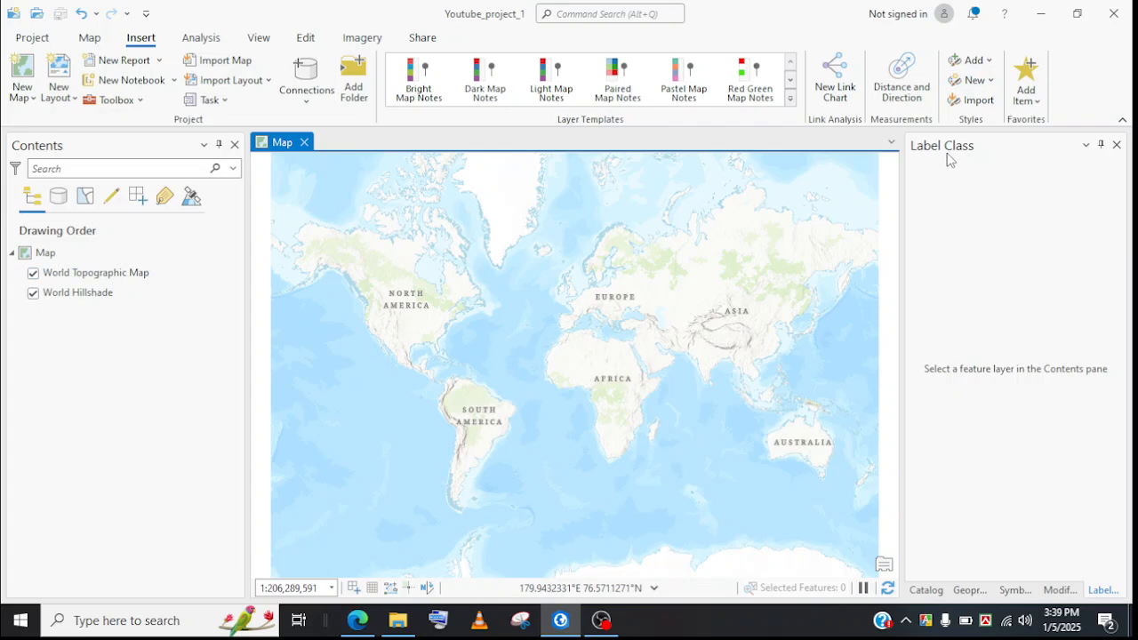
# Step: Close the Label Class, Catalog, Geoprocessing, Modify Features and Symbology panes
pyautogui.click(1117, 149)
pyautogui.click(927, 590)
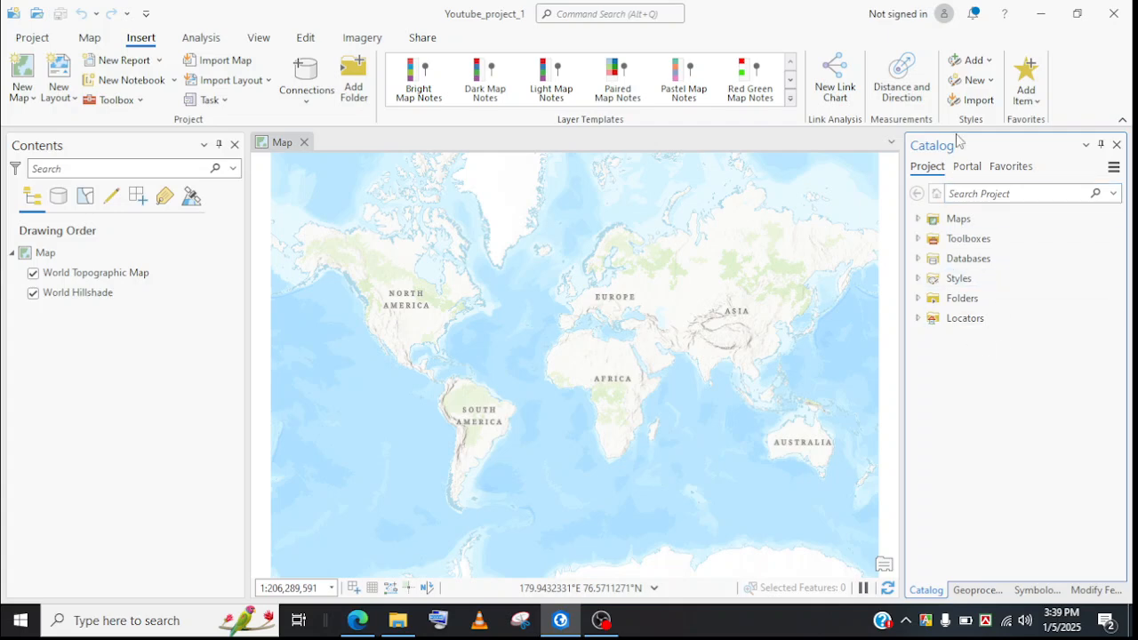
pyautogui.click(997, 596)
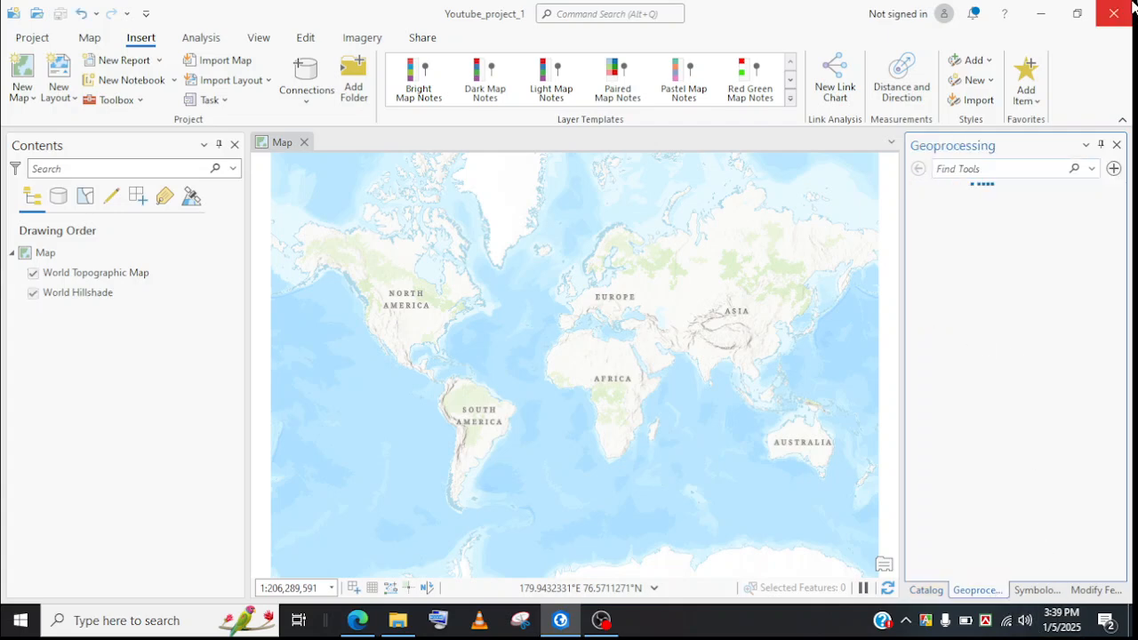
pyautogui.click(1117, 145)
pyautogui.click(1117, 145)
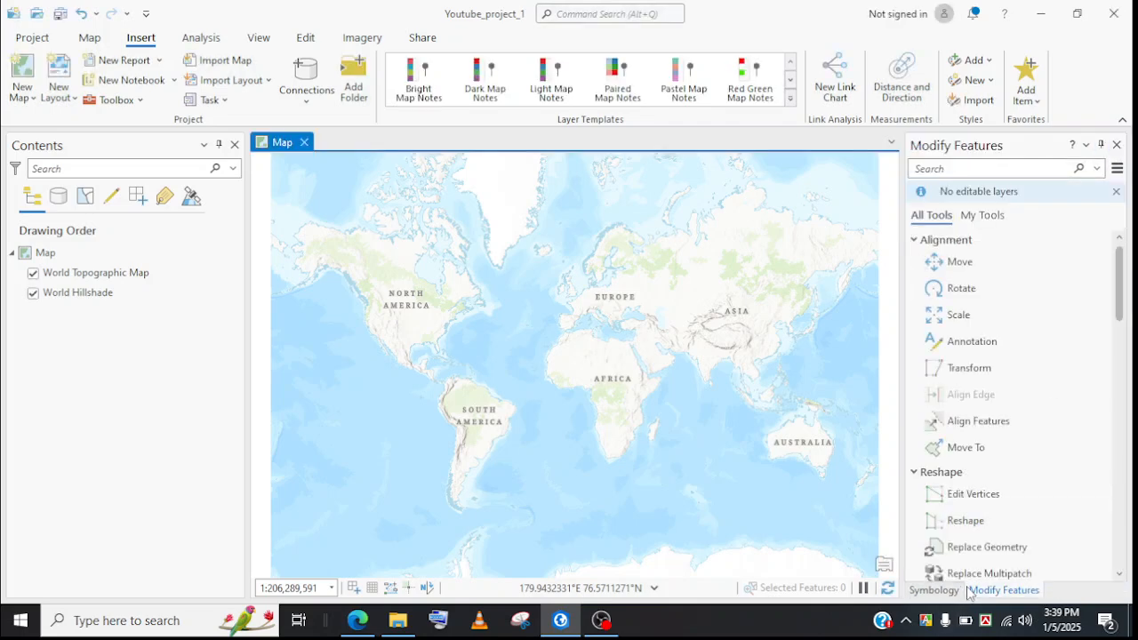
pyautogui.click(1117, 145)
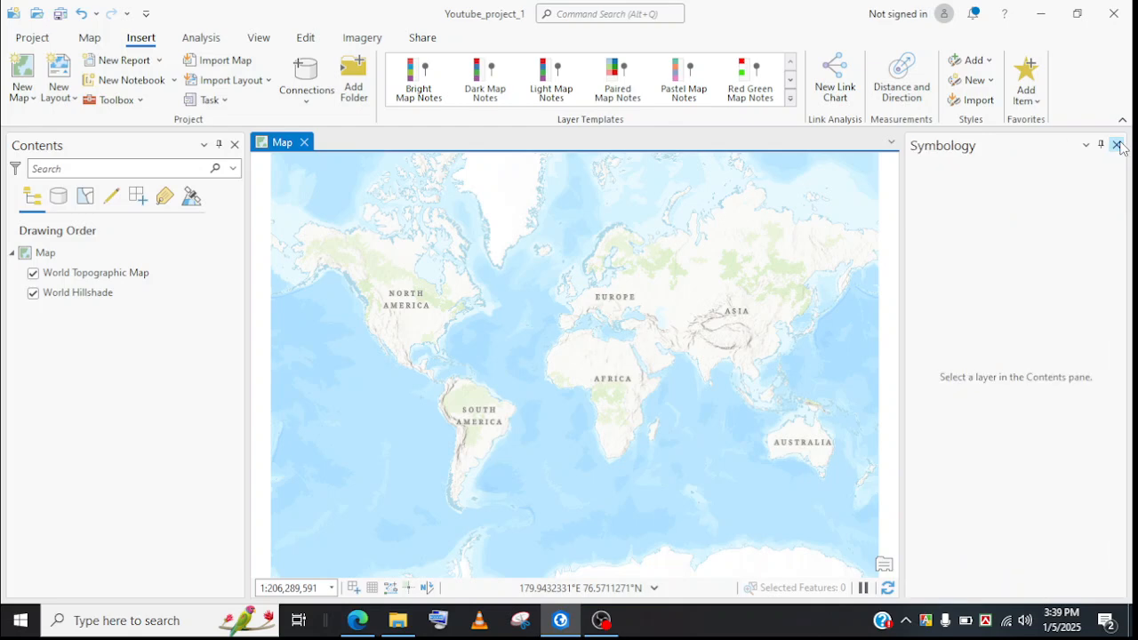
pyautogui.click(1117, 145)
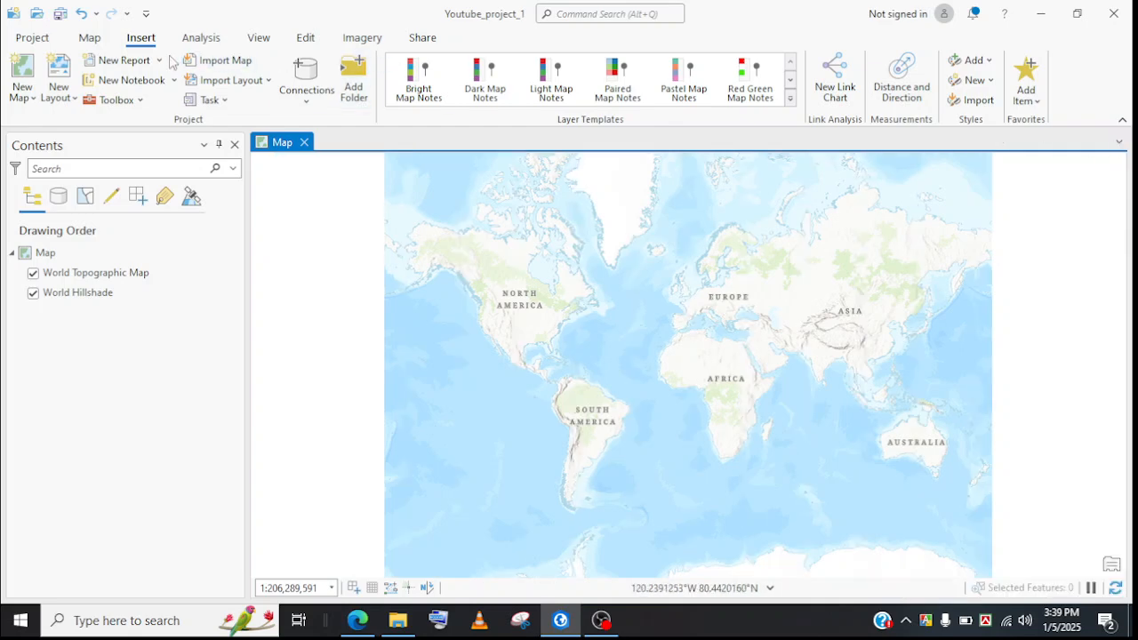
# Step: Reopen the Geoprocessing and Catalog panes, leaving Catalog in front
pyautogui.click(263, 44)
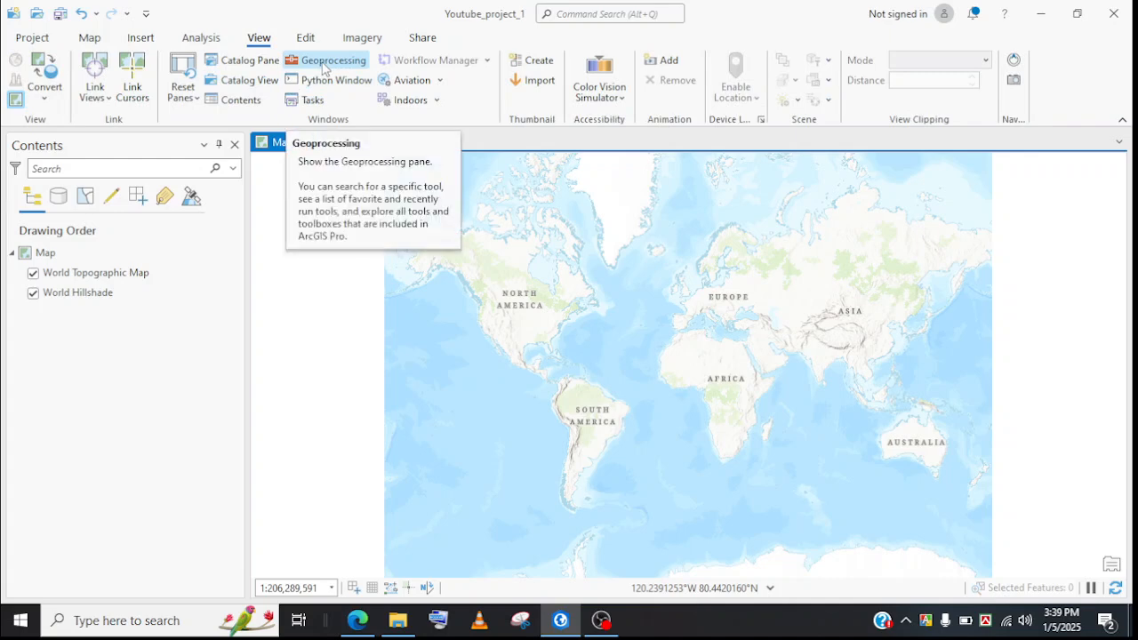
pyautogui.click(325, 63)
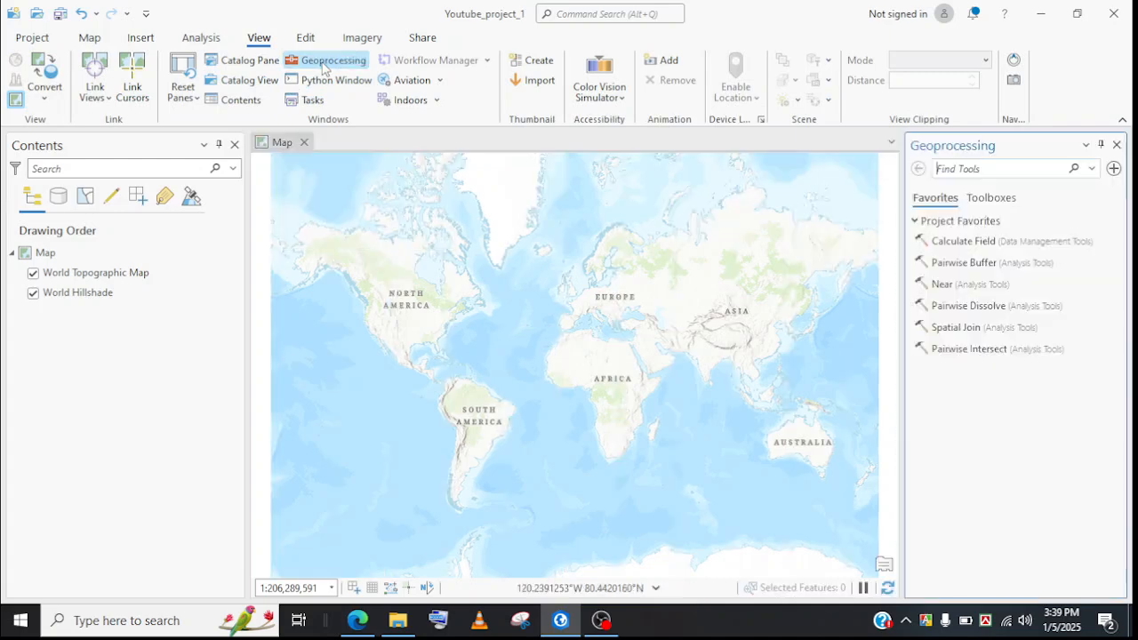
pyautogui.click(252, 62)
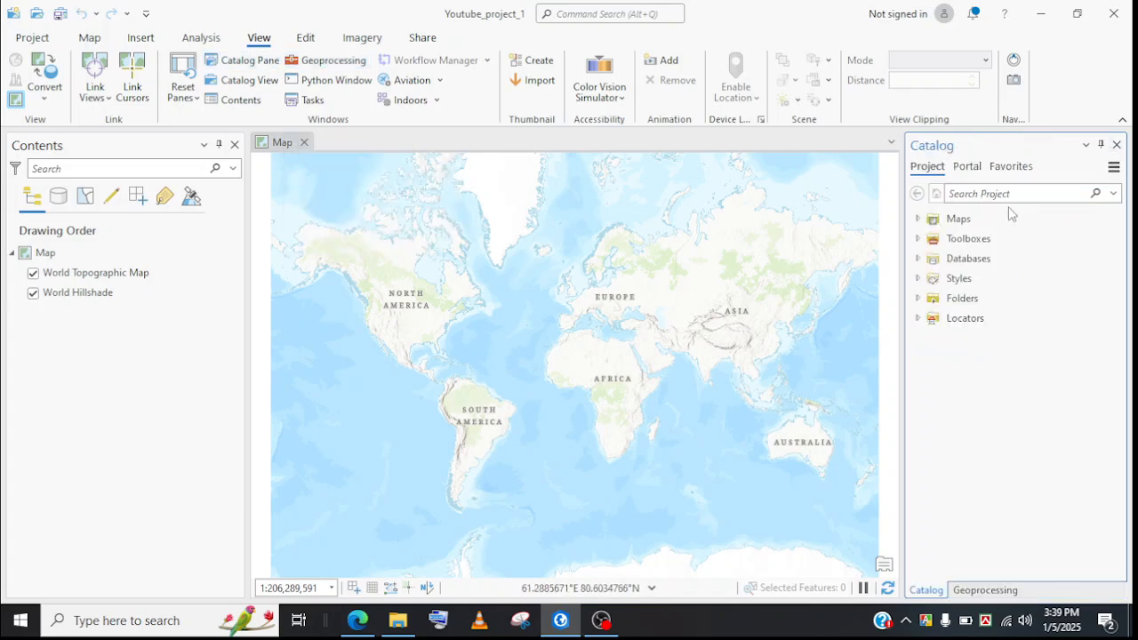
pyautogui.click(984, 591)
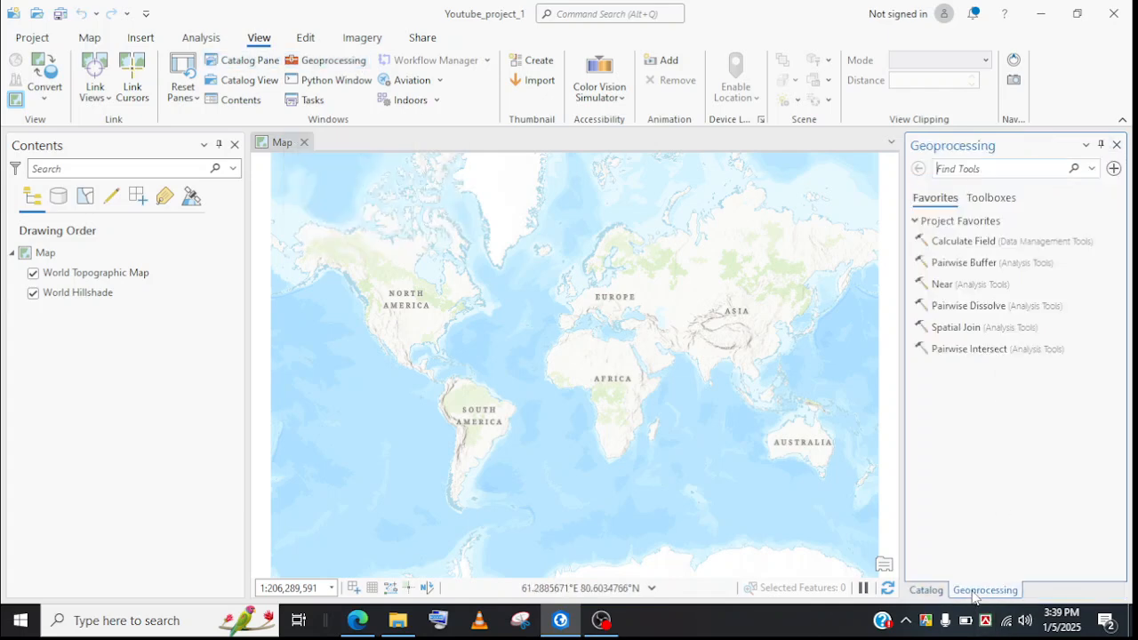
pyautogui.click(926, 591)
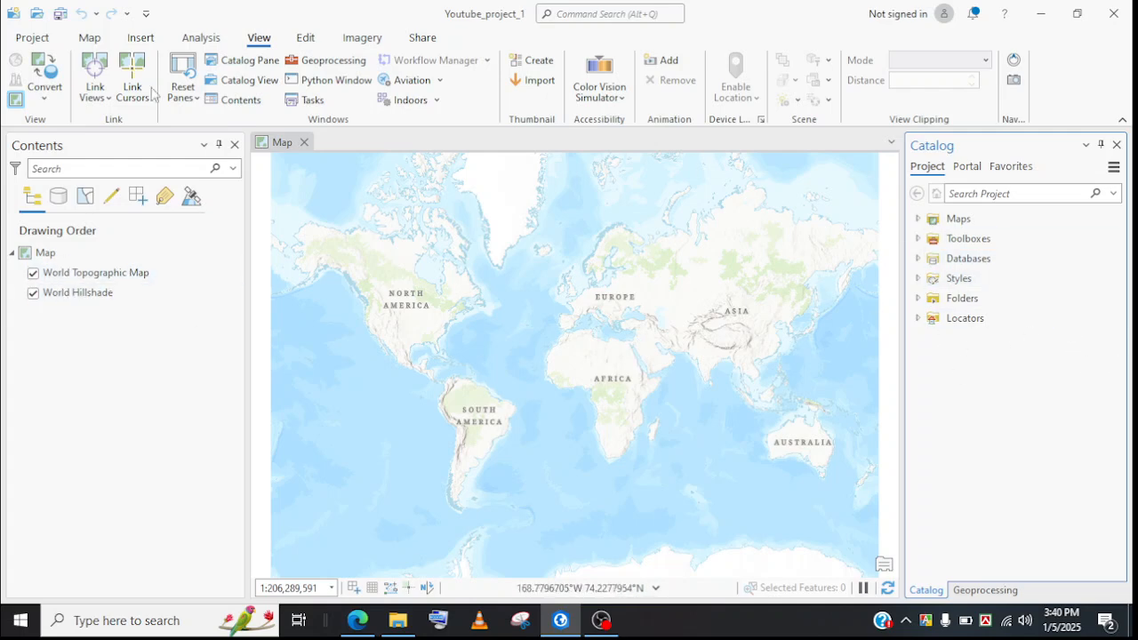
# Step: Pan and zoom around the world map with the Explore tool, moving from the North Atlantic towards Europe and Asia
pyautogui.click(96, 40)
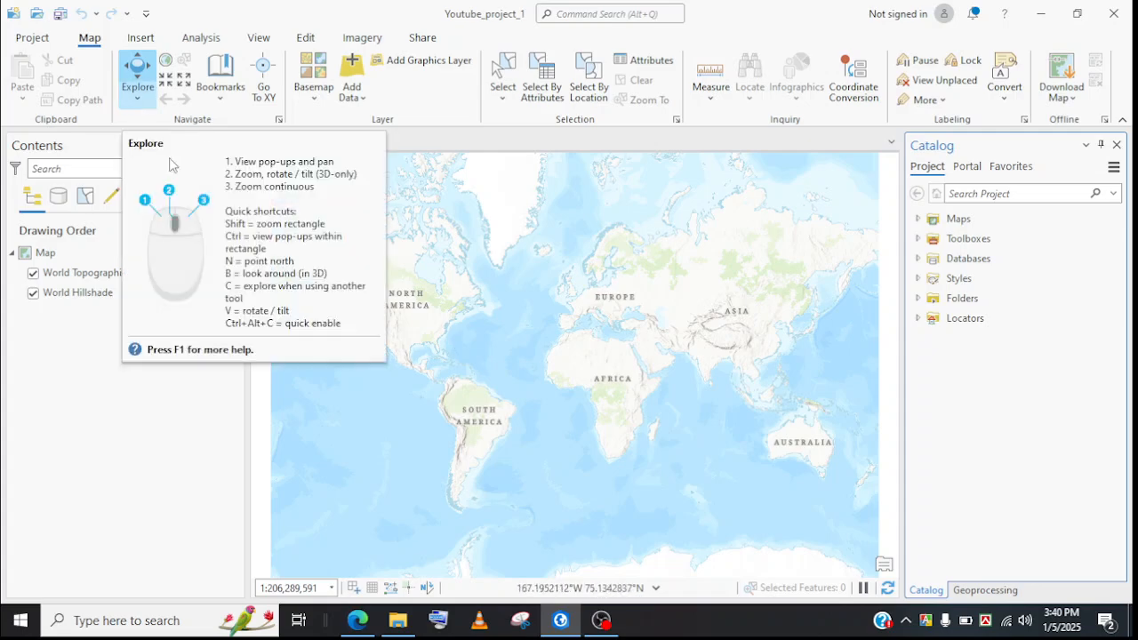
pyautogui.click(140, 110)
pyautogui.scroll(-1, 566, 303)
pyautogui.scroll(4, 574, 300)
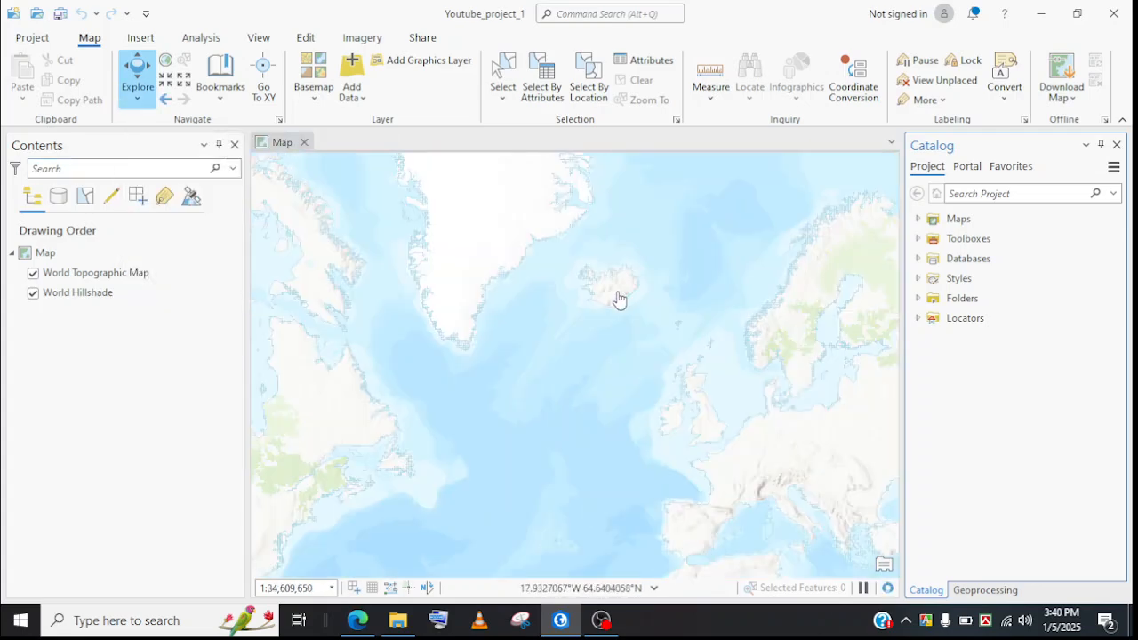
pyautogui.scroll(-3, 620, 299)
pyautogui.moveTo(622, 369); pyautogui.dragTo(419, 304)
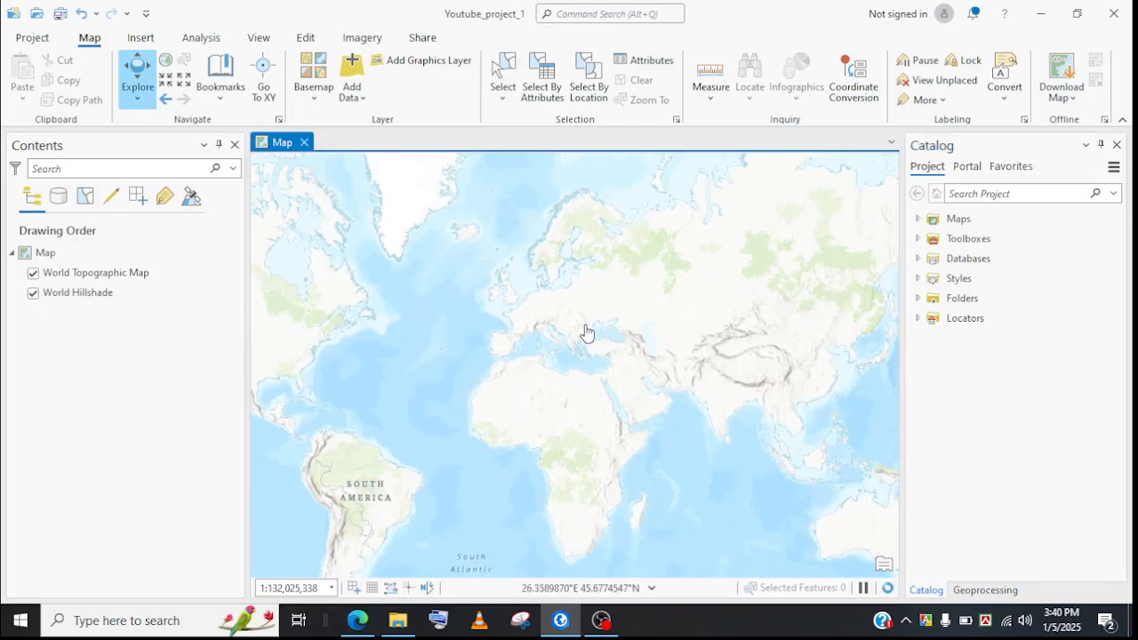
pyautogui.scroll(1, 630, 345)
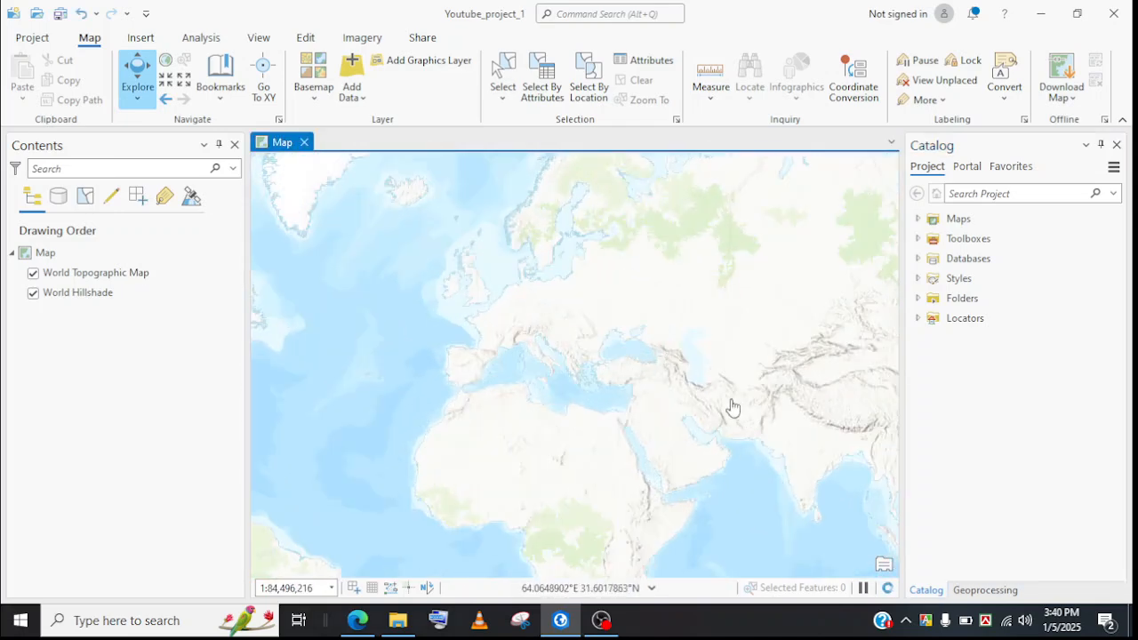
pyautogui.scroll(-1, 655, 307)
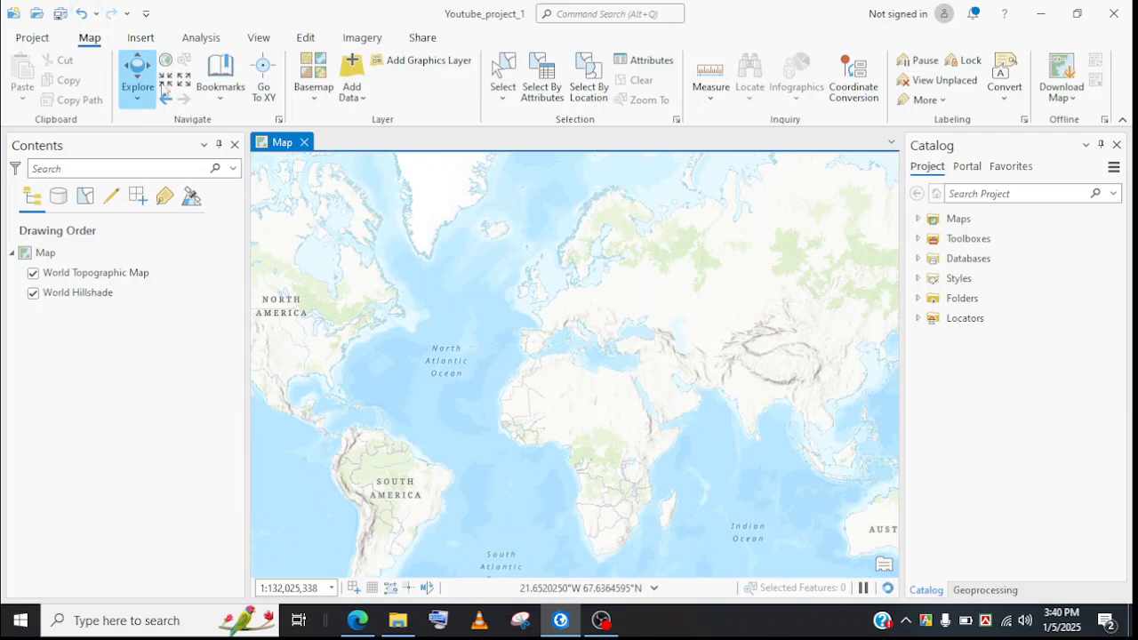
# Step: Apply the fixed zoom in and zoom out to the map, and return it to full extent before enlarging it slightly
pyautogui.click(166, 82)
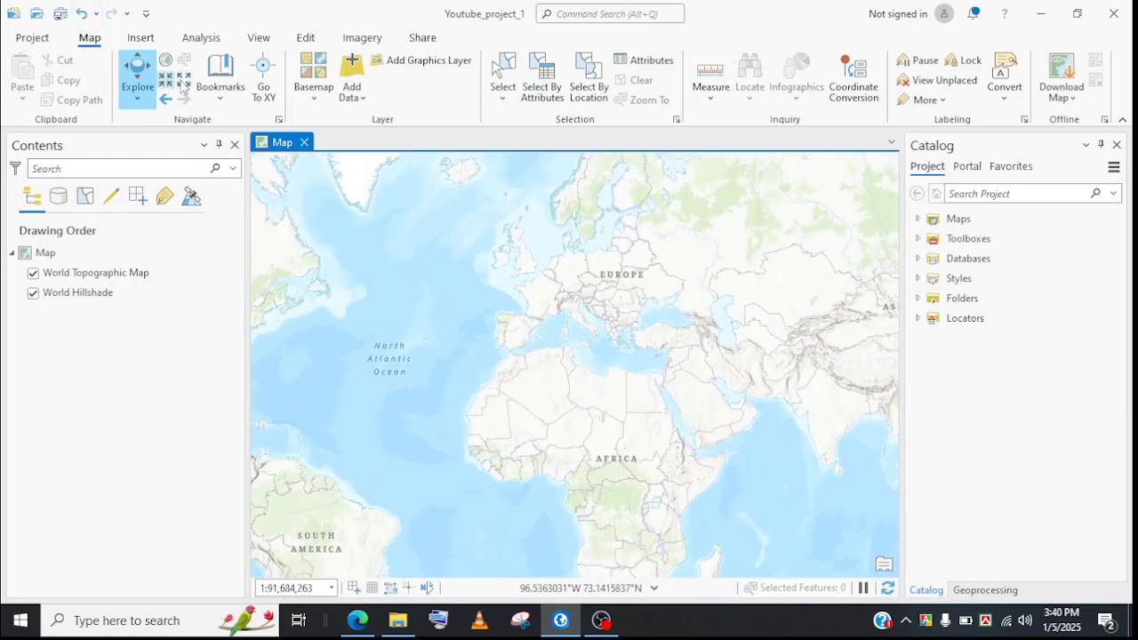
pyautogui.click(185, 81)
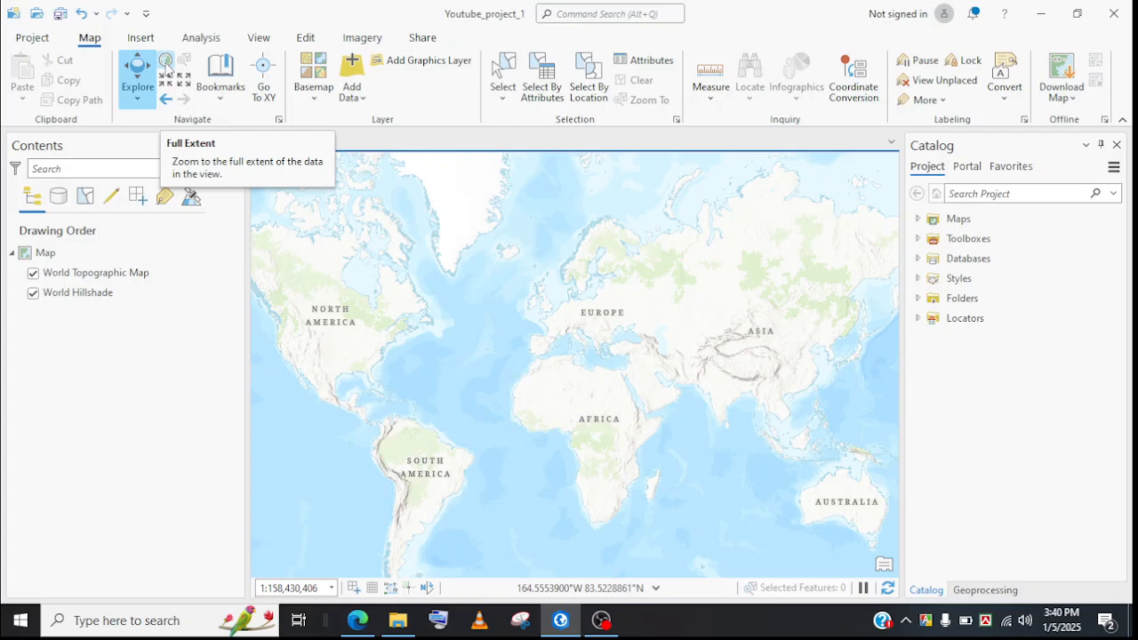
pyautogui.click(166, 64)
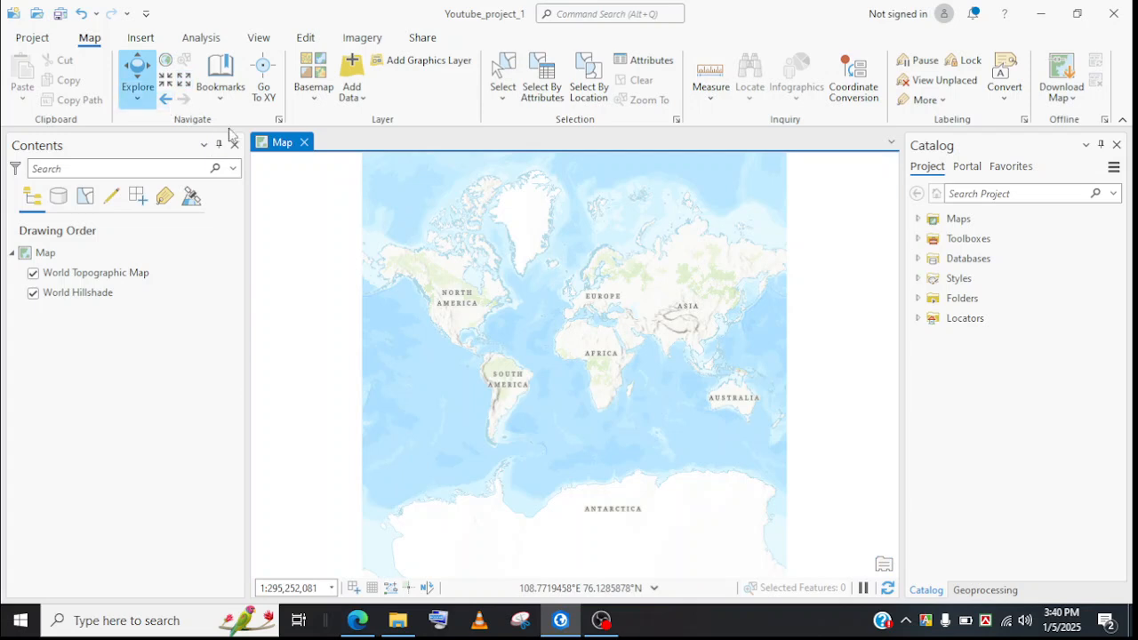
pyautogui.scroll(1, 622, 358)
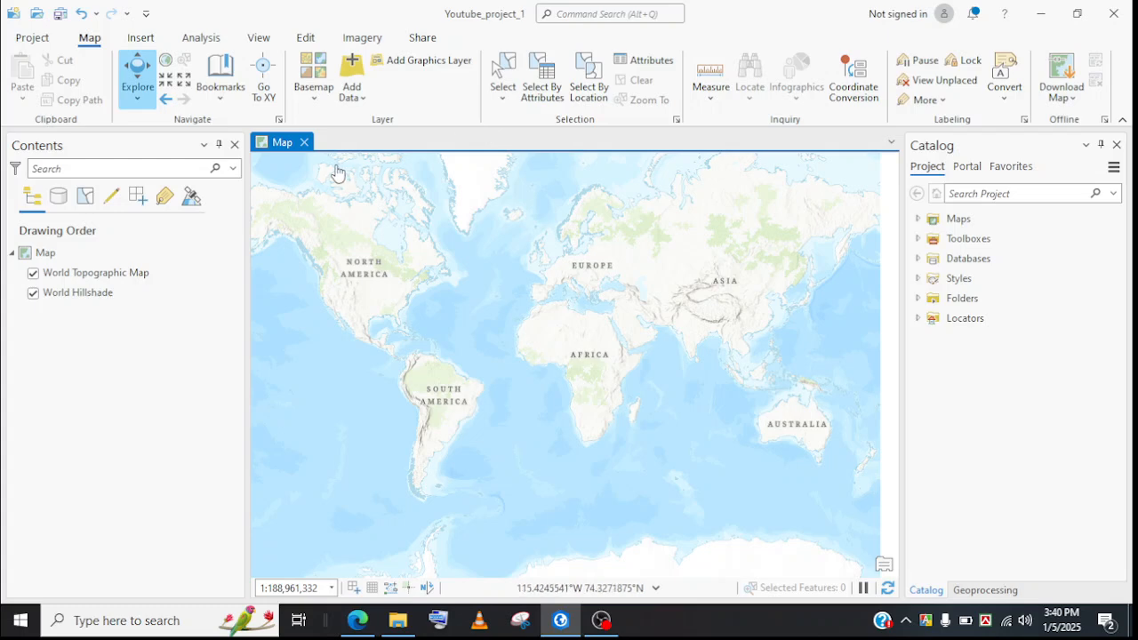
# Step: Change the map's basemap to Light Gray Canvas
pyautogui.click(316, 107)
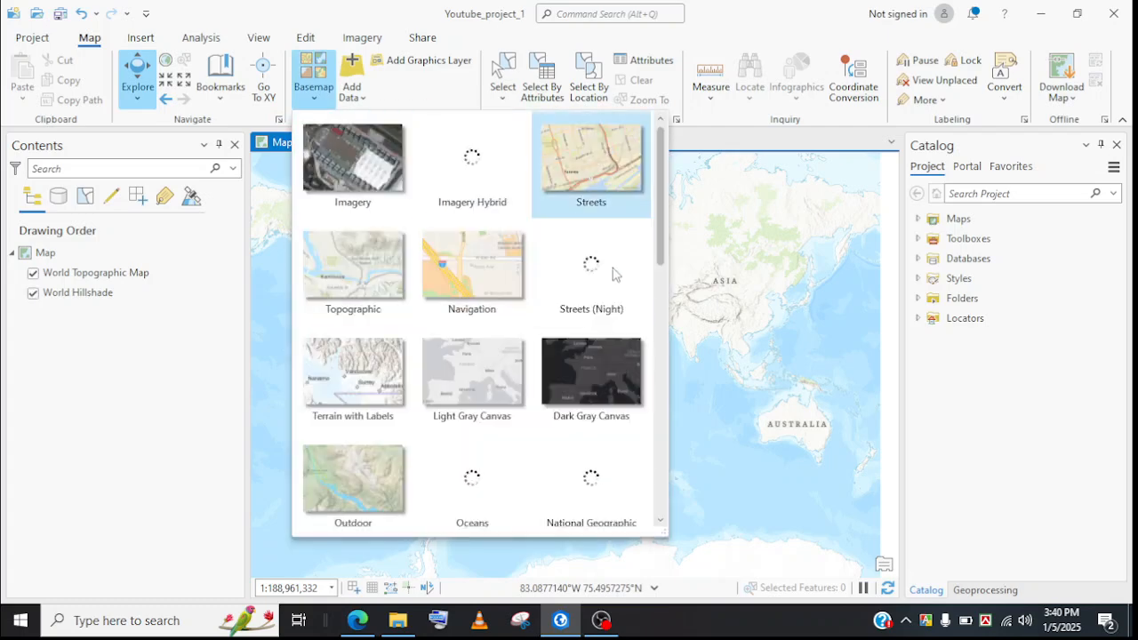
pyautogui.moveTo(661, 225)
pyautogui.mouseDown()
pyautogui.moveTo(658, 237)
pyautogui.moveTo(656, 214)
pyautogui.mouseUp()
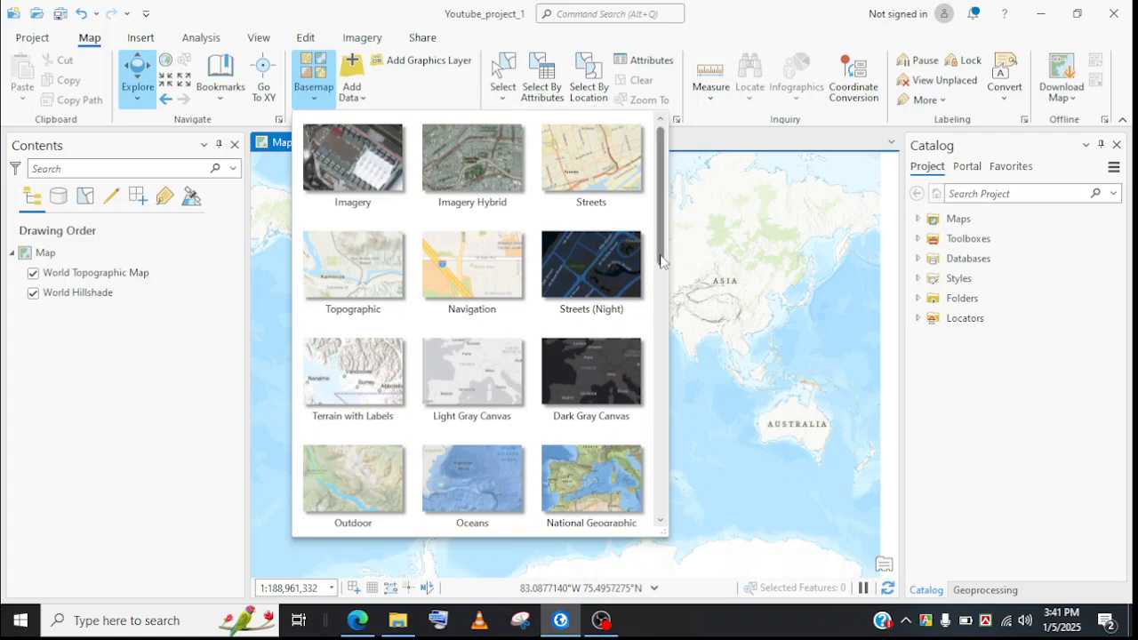
pyautogui.scroll(-1, 660, 259)
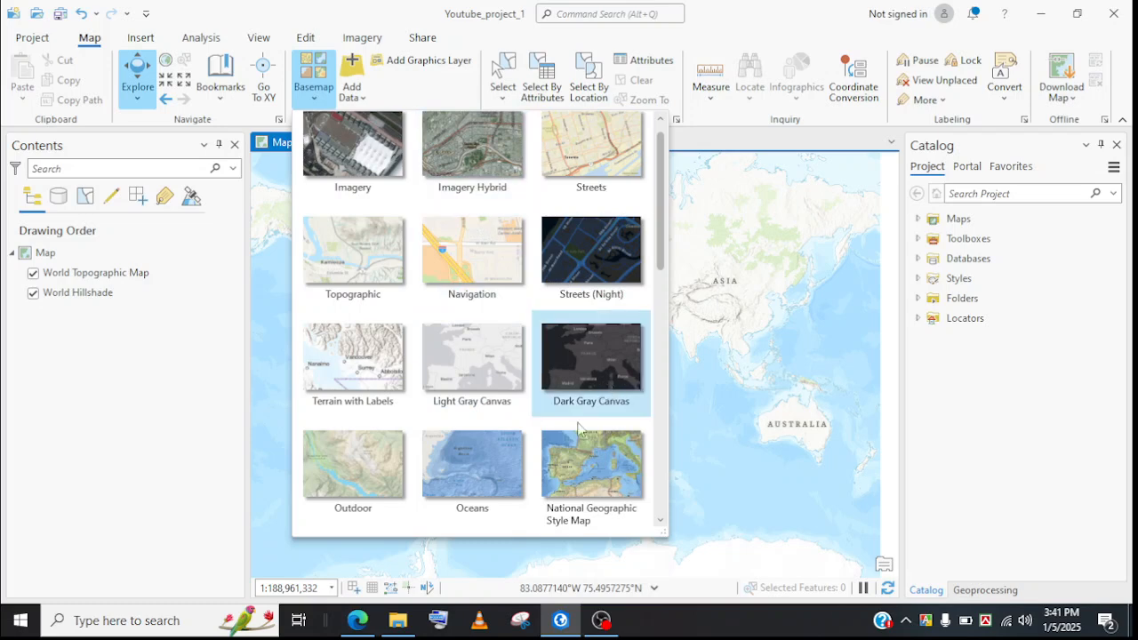
pyautogui.click(516, 356)
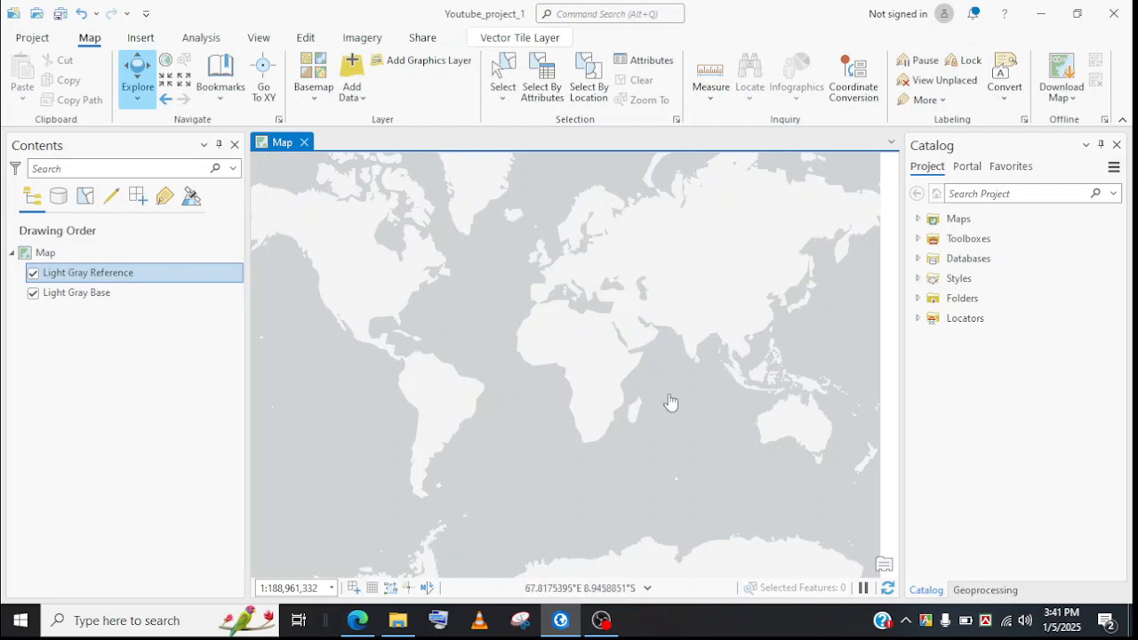
# Step: Pan the world map towards Asia and review the available basemaps
pyautogui.moveTo(737, 343); pyautogui.dragTo(579, 364)
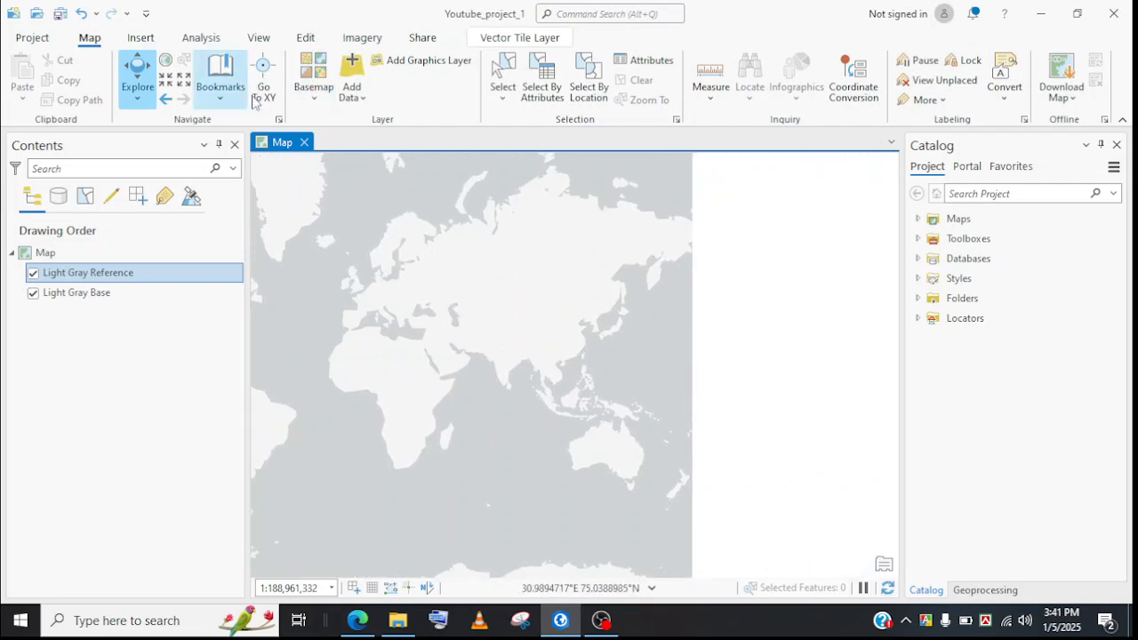
pyautogui.click(313, 75)
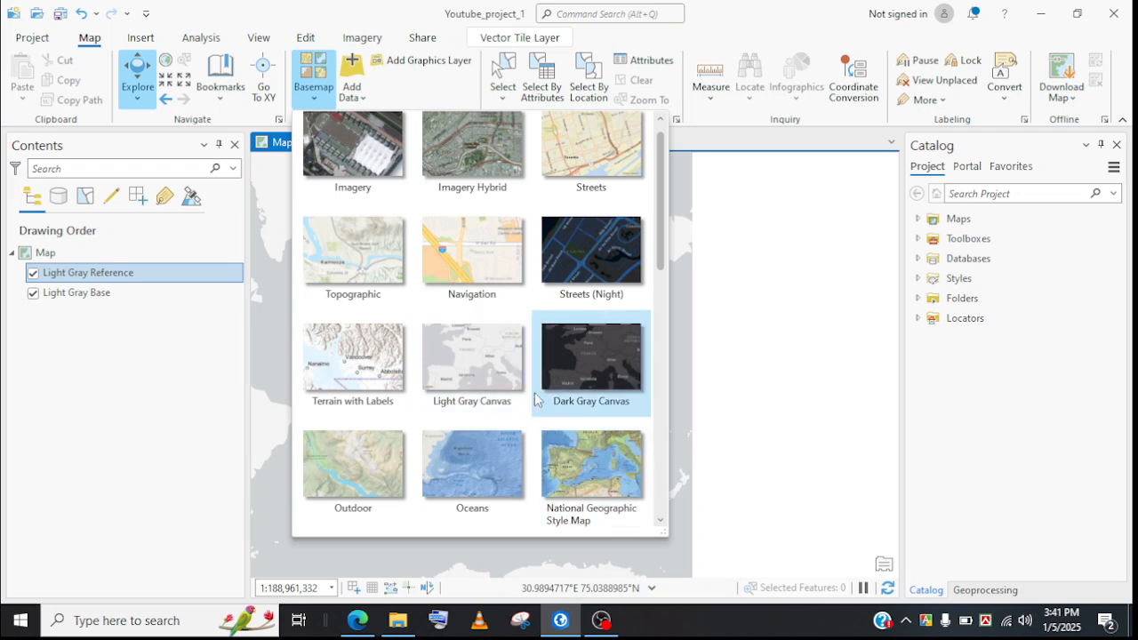
pyautogui.click(743, 125)
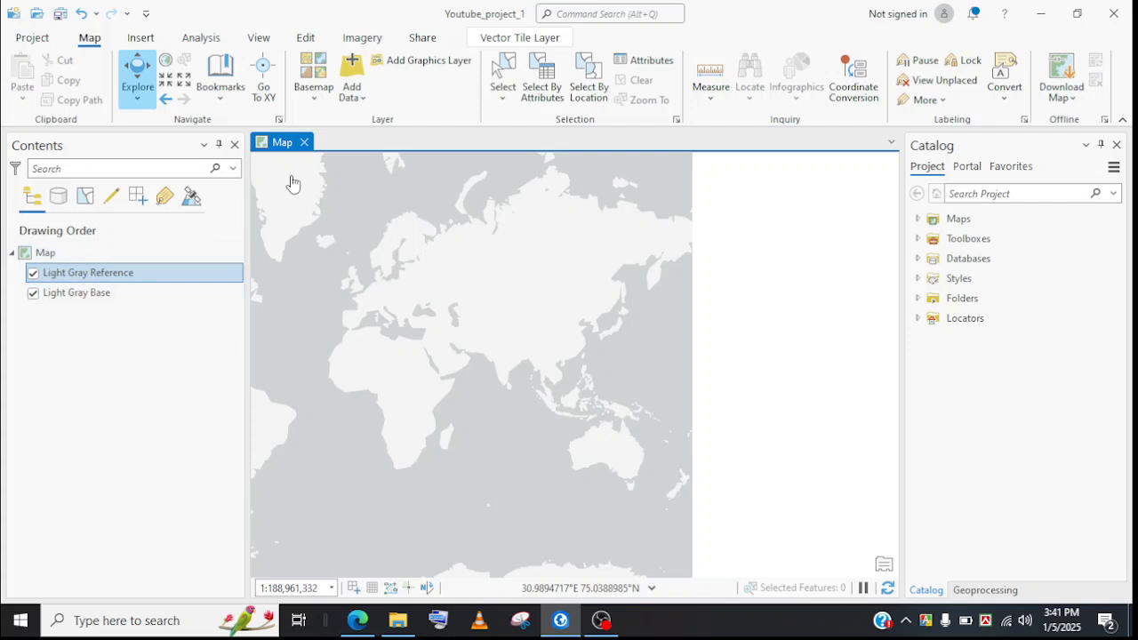
# Step: Start adding data to the map and browse to the E: drive under This PC
pyautogui.click(352, 73)
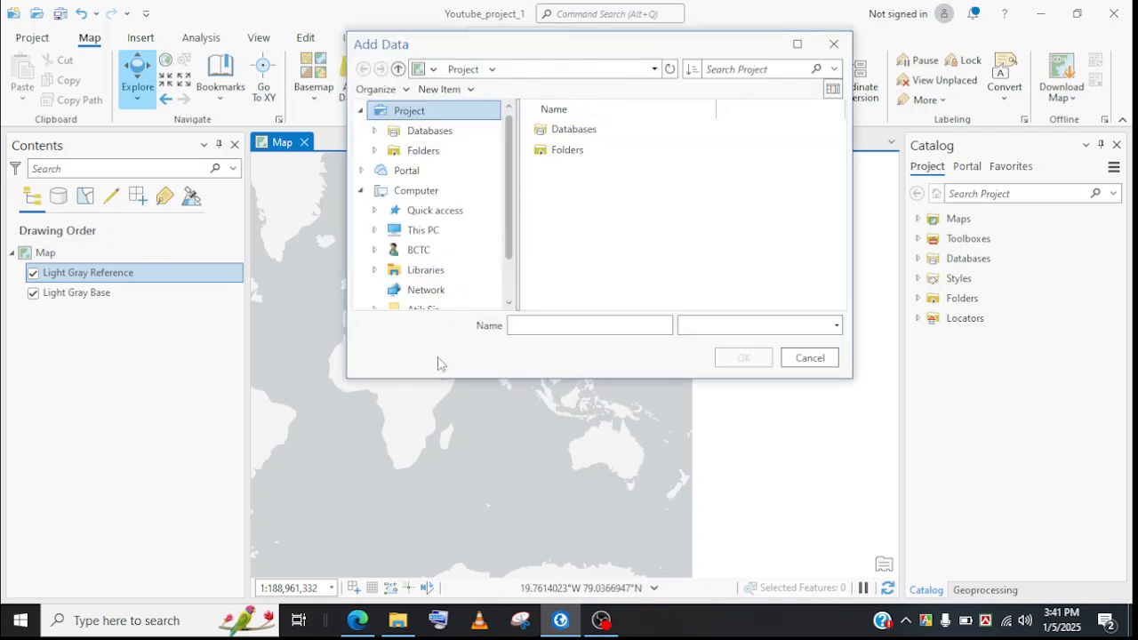
pyautogui.moveTo(508, 227); pyautogui.dragTo(503, 299)
pyautogui.click(471, 300)
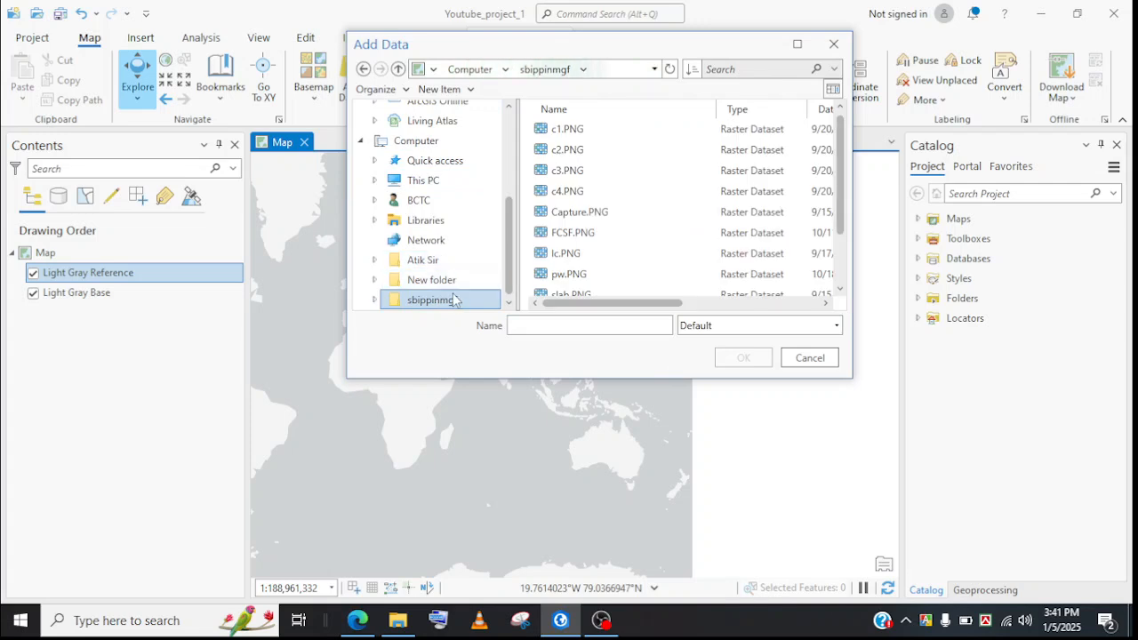
pyautogui.click(423, 180)
pyautogui.scroll(-2, 609, 249)
pyautogui.doubleClick(597, 211)
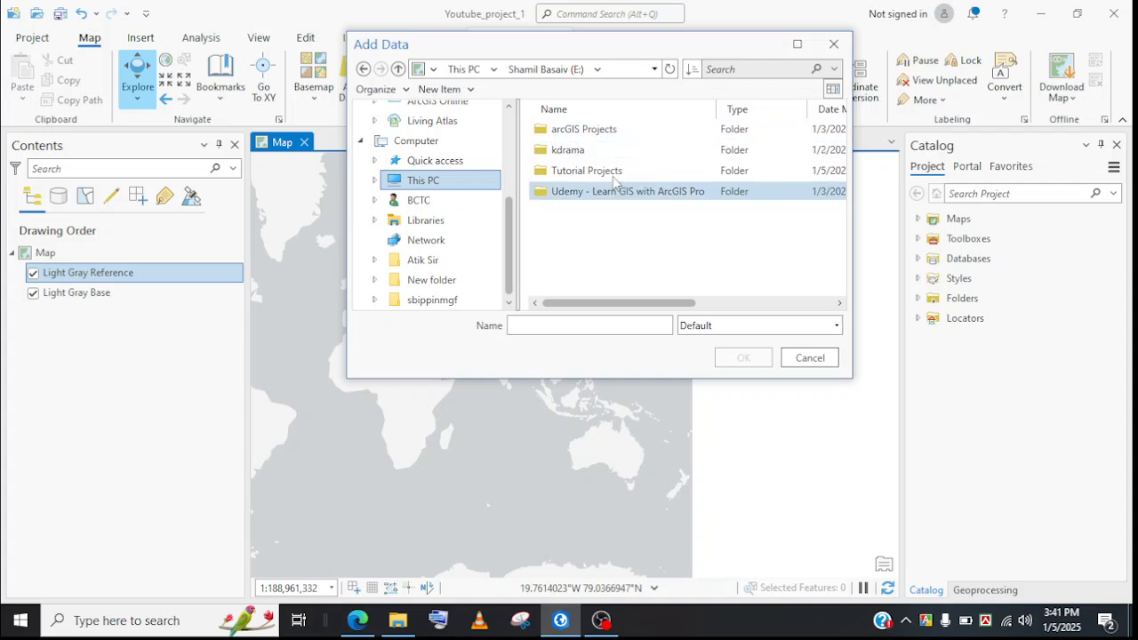
pyautogui.doubleClick(595, 134)
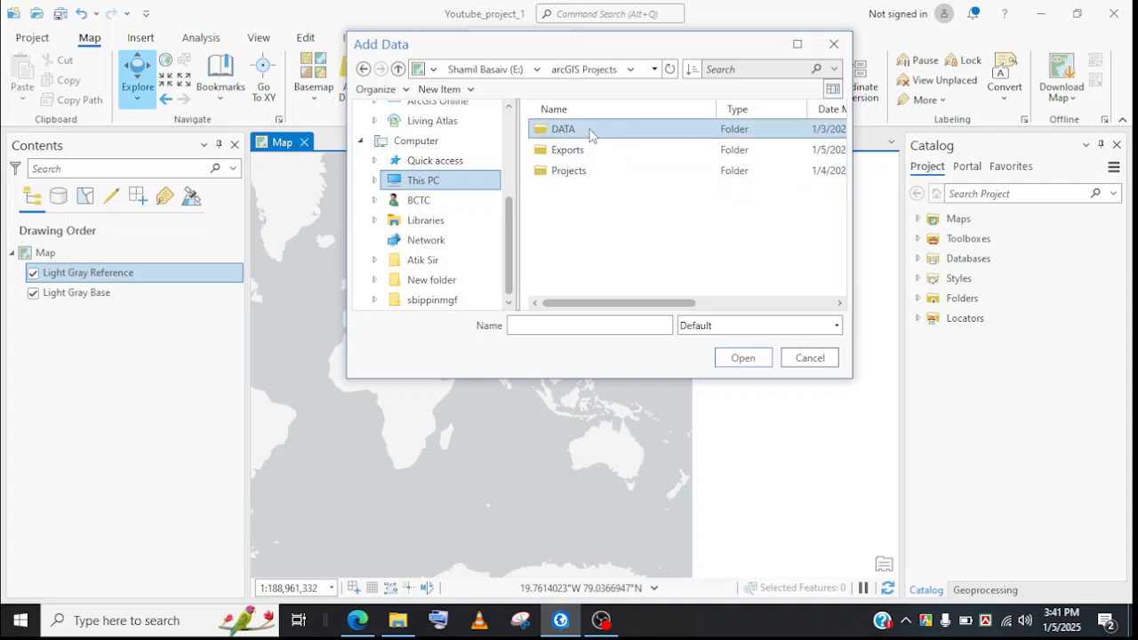
pyautogui.doubleClick(591, 132)
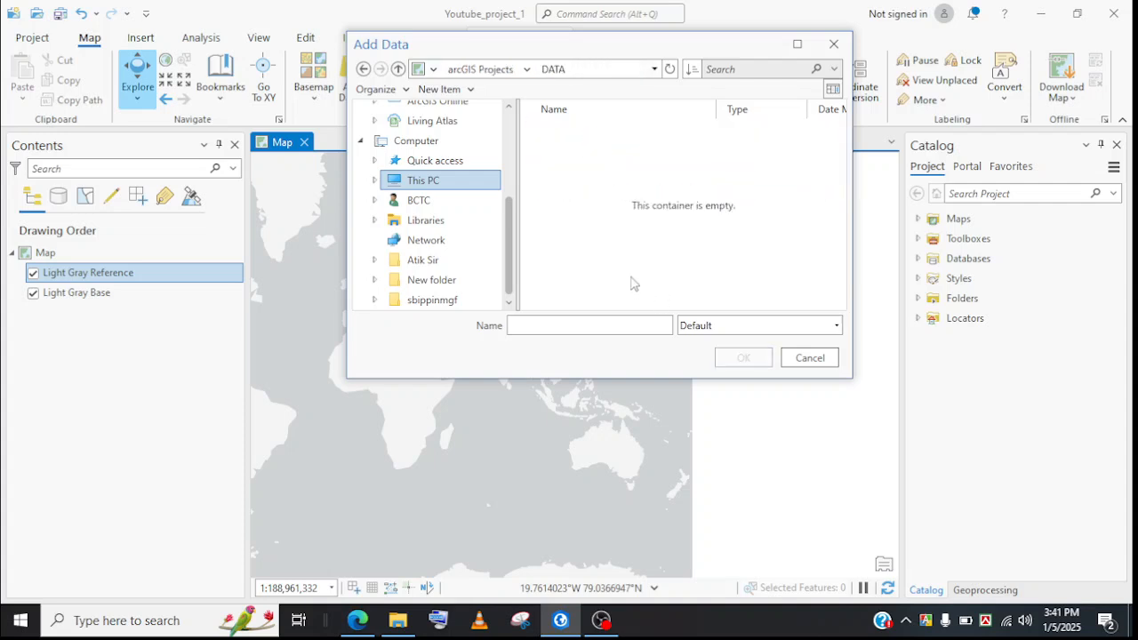
pyautogui.click(481, 69)
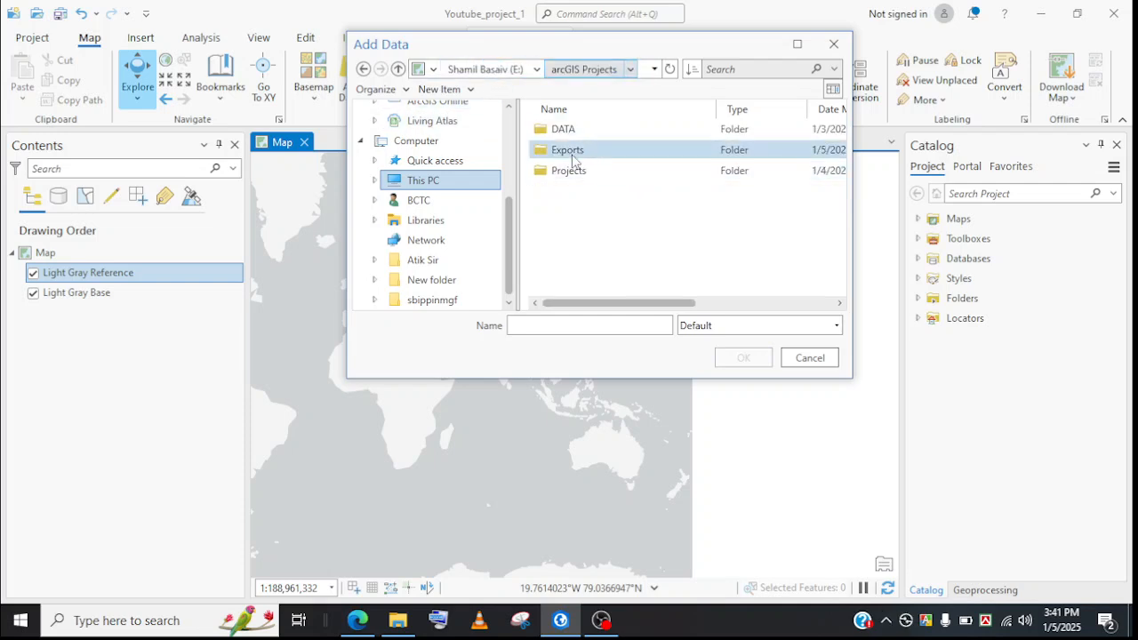
pyautogui.click(487, 69)
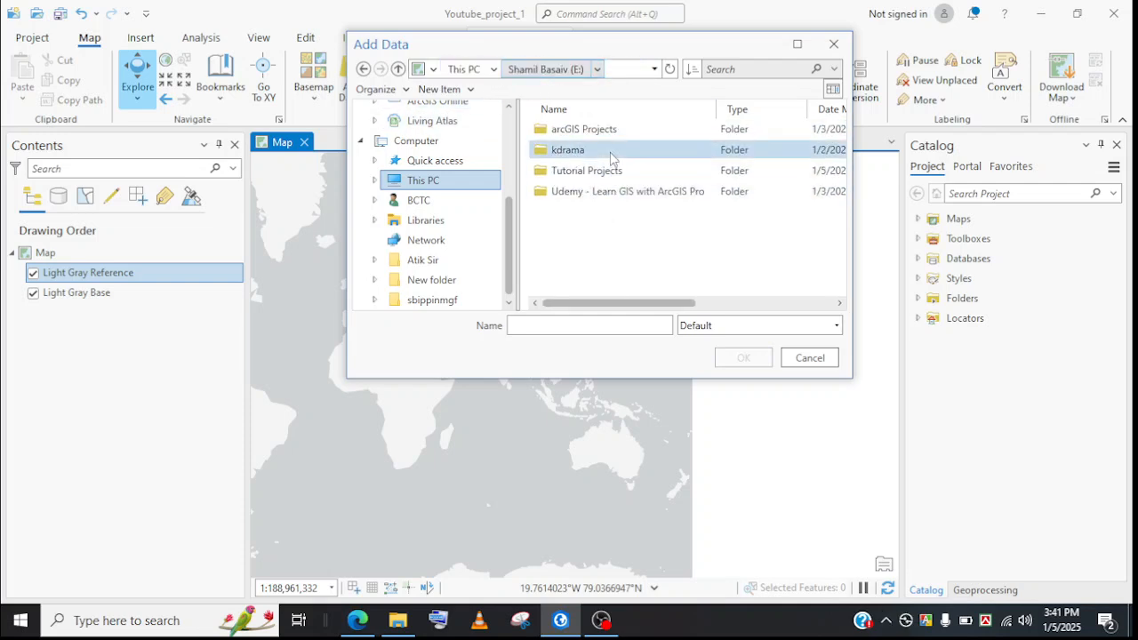
# Step: Open the DATA folder inside Tutorial Projects and select Earthquakes_2000-2020.csv as the data to add
pyautogui.doubleClick(612, 171)
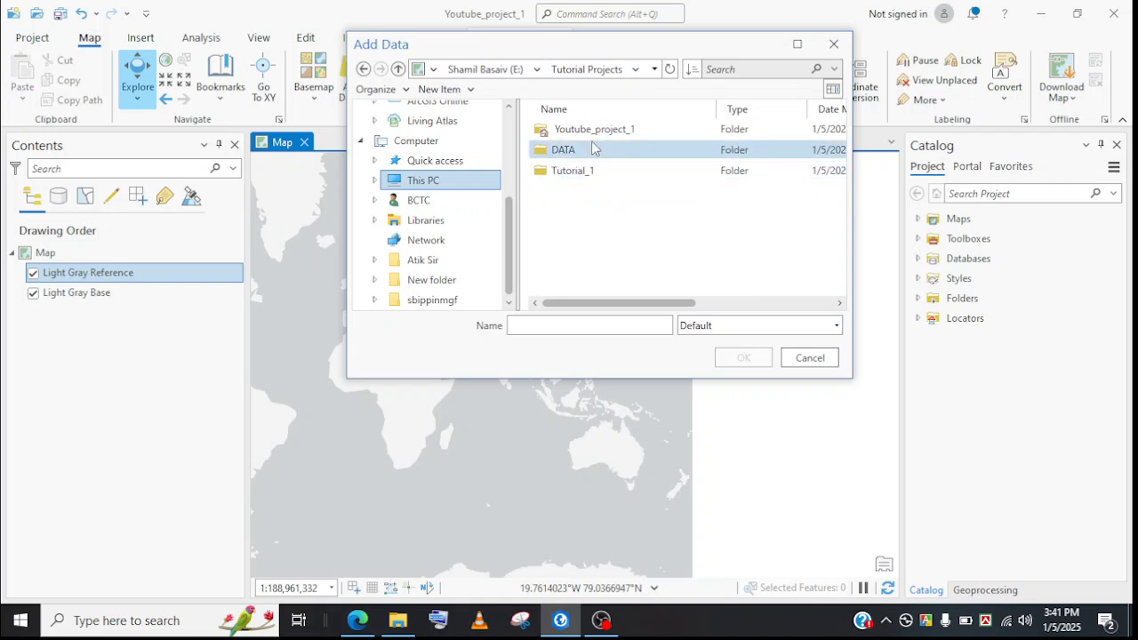
pyautogui.doubleClick(586, 152)
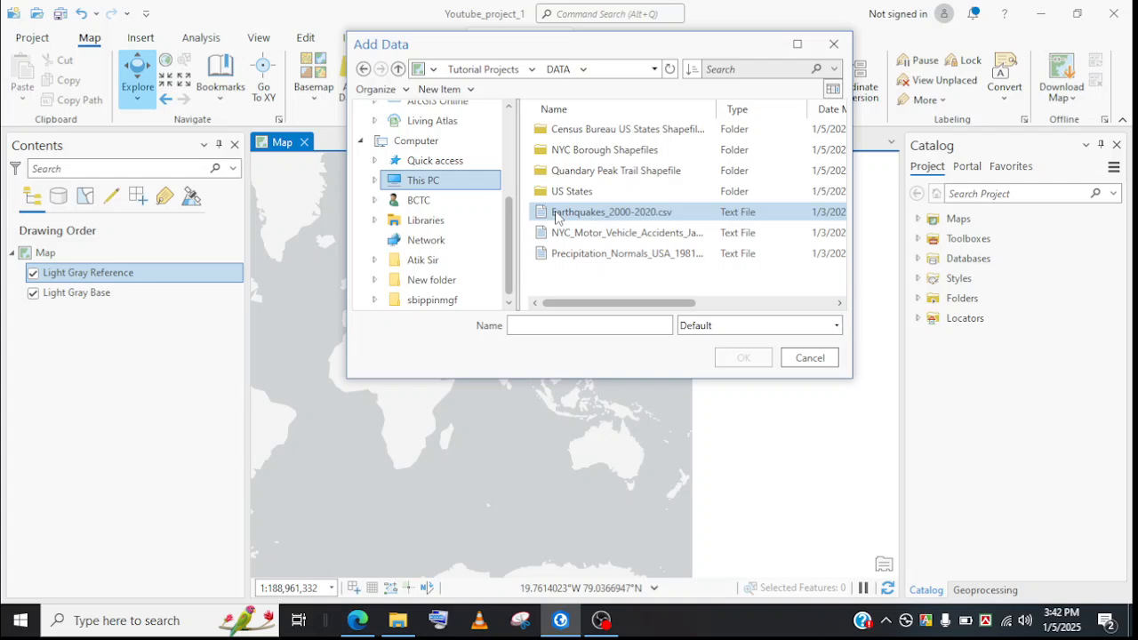
pyautogui.rightClick(557, 217)
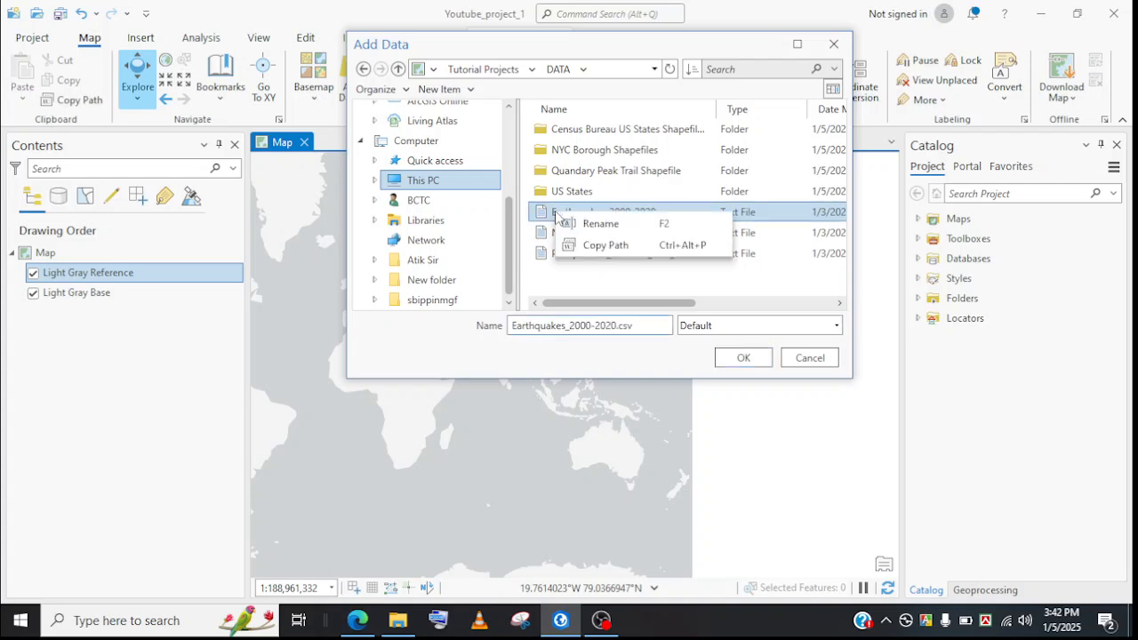
pyautogui.click(644, 293)
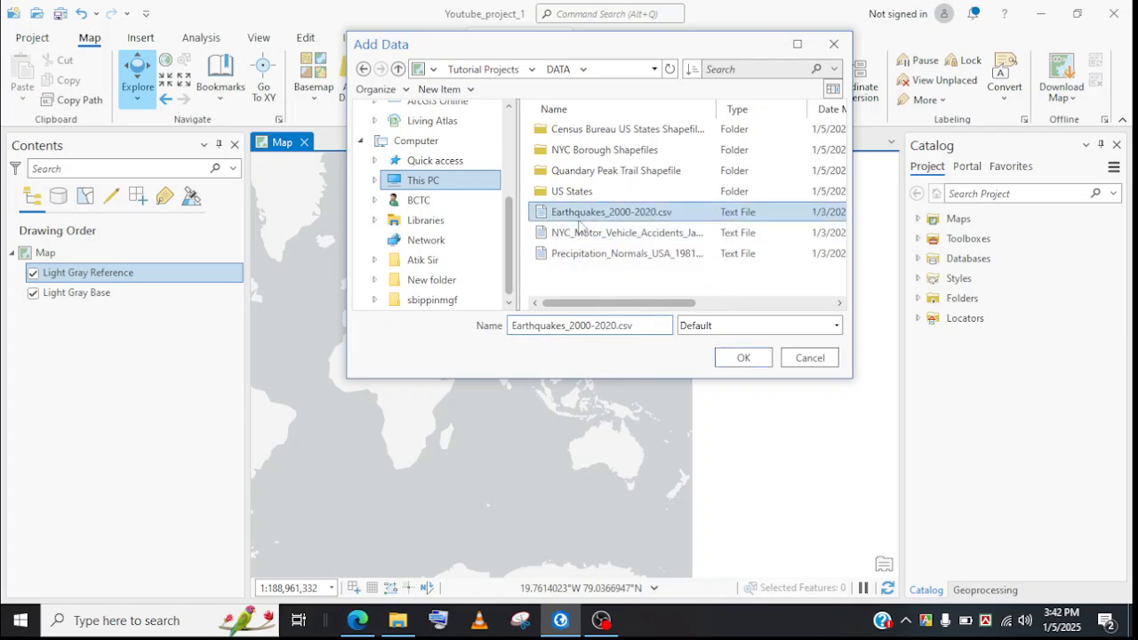
# Step: Switch to File Explorer and open Earthquakes_2000-2020 in Excel from the DATA folder of Tutorial Projects on the E: drive
pyautogui.click(397, 620)
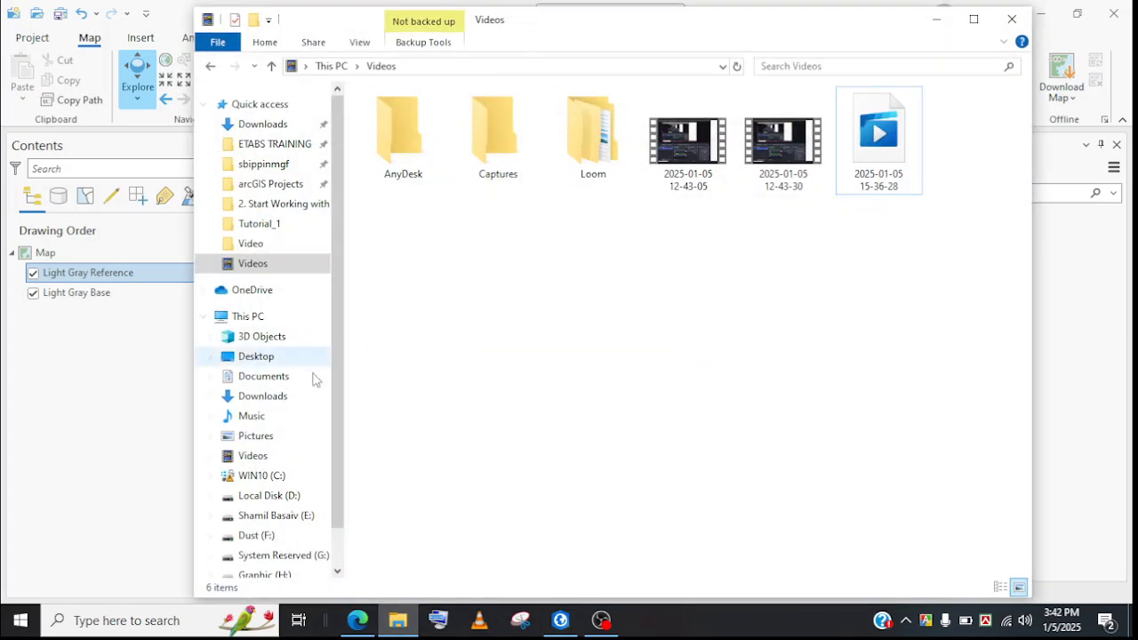
pyautogui.click(271, 515)
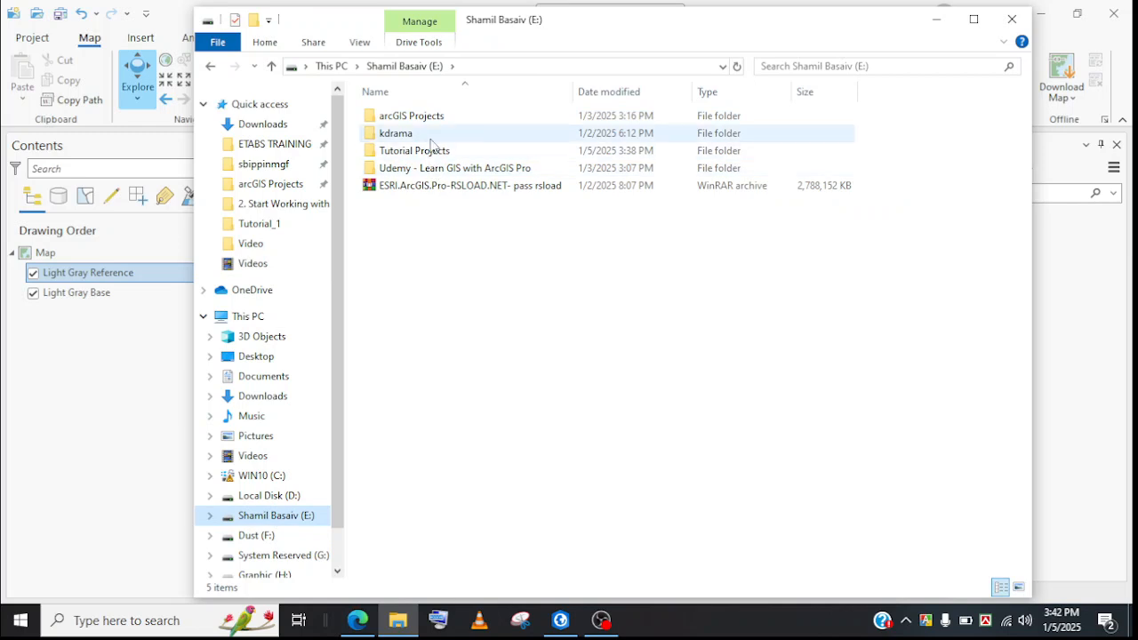
pyautogui.click(431, 153)
pyautogui.doubleClick(431, 155)
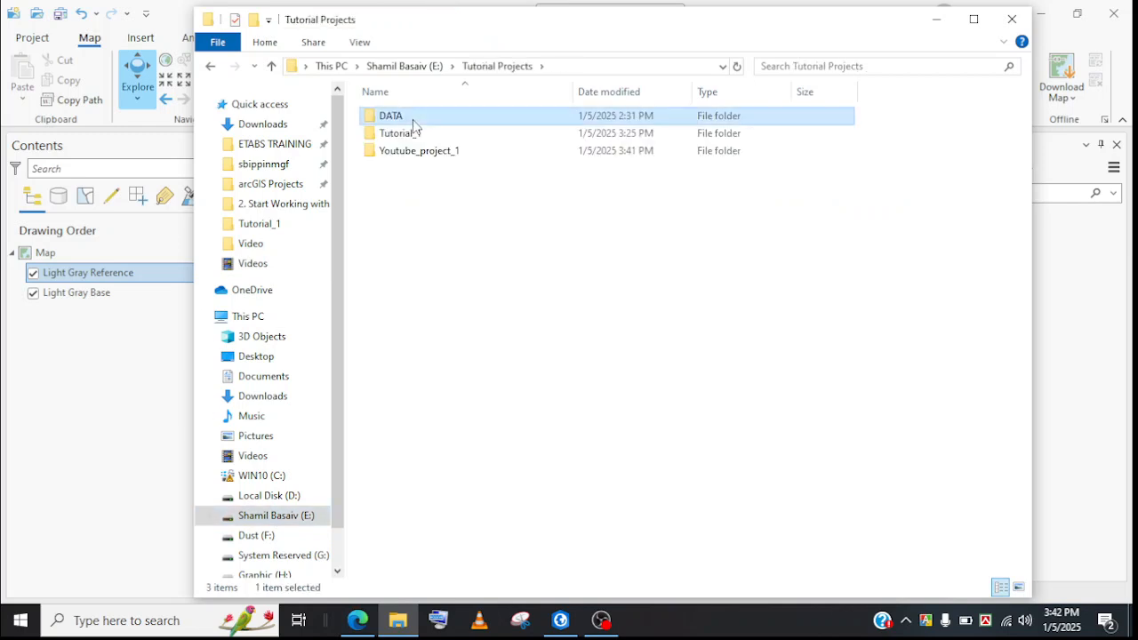
pyautogui.doubleClick(414, 119)
pyautogui.click(428, 189)
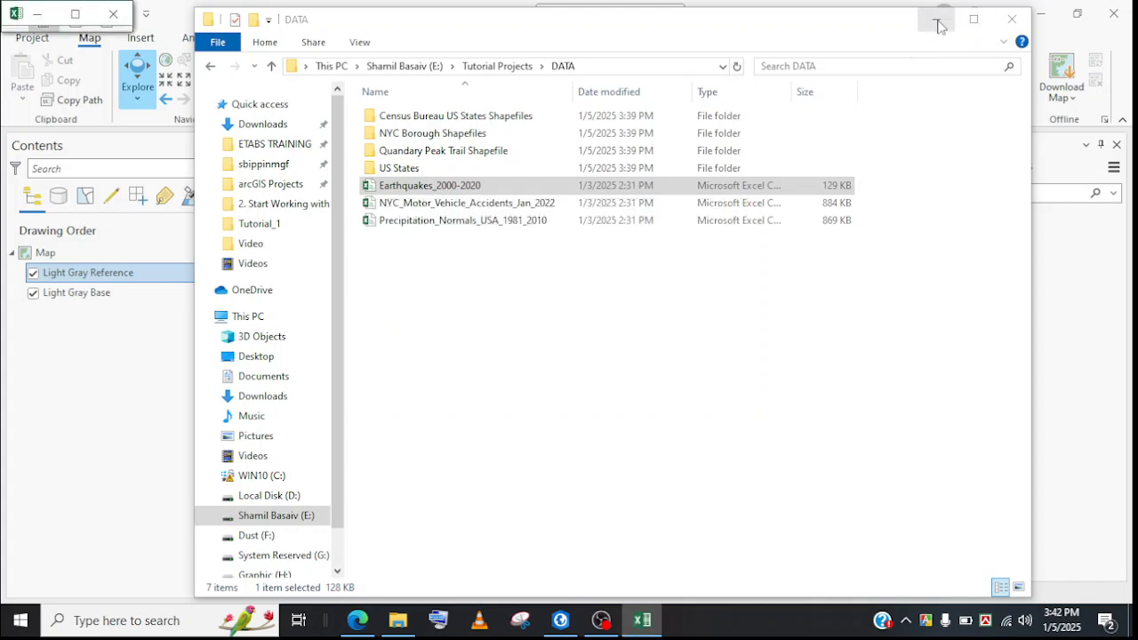
# Step: Close File Explorer, bring Excel to the front and dismiss the Office activation wizard to show the earthquake table
pyautogui.click(1011, 18)
pyautogui.click(643, 621)
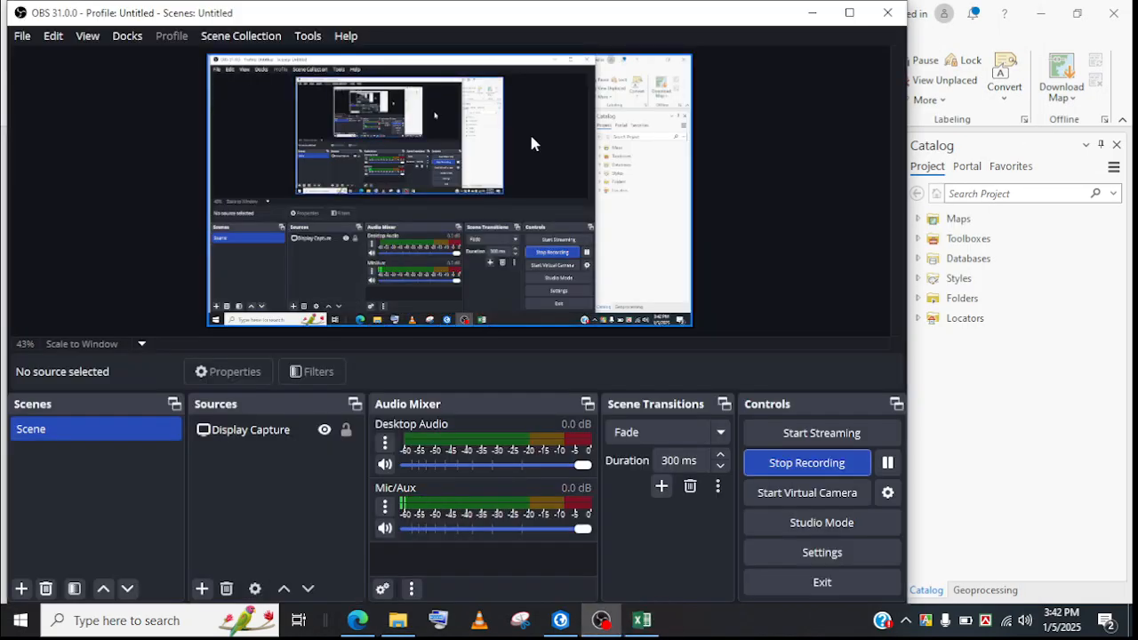
pyautogui.click(811, 16)
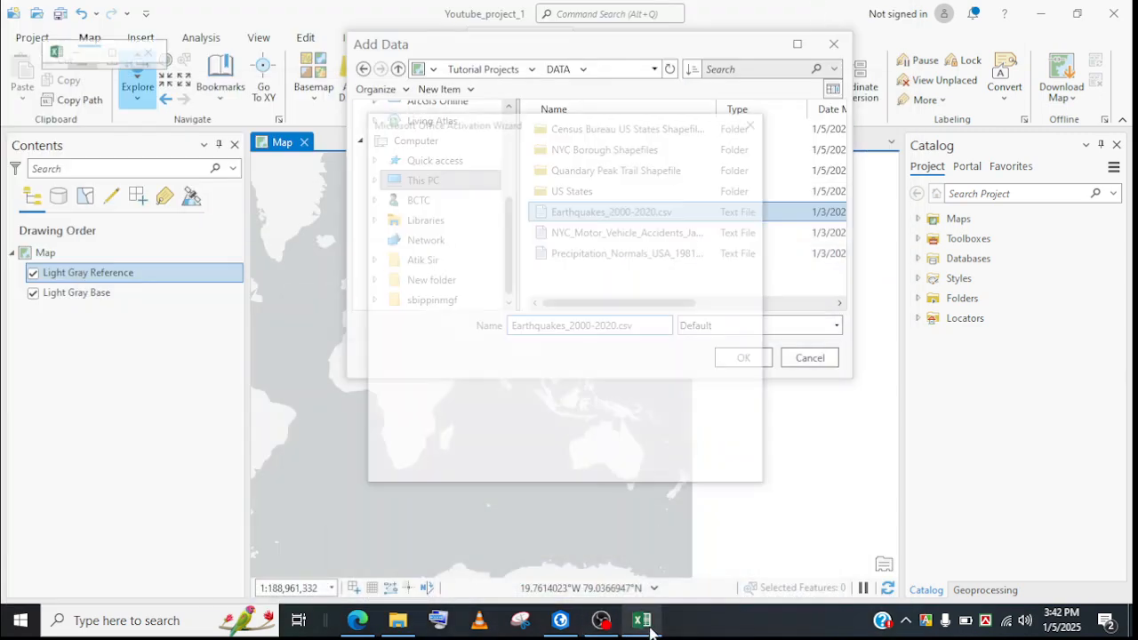
pyautogui.click(731, 472)
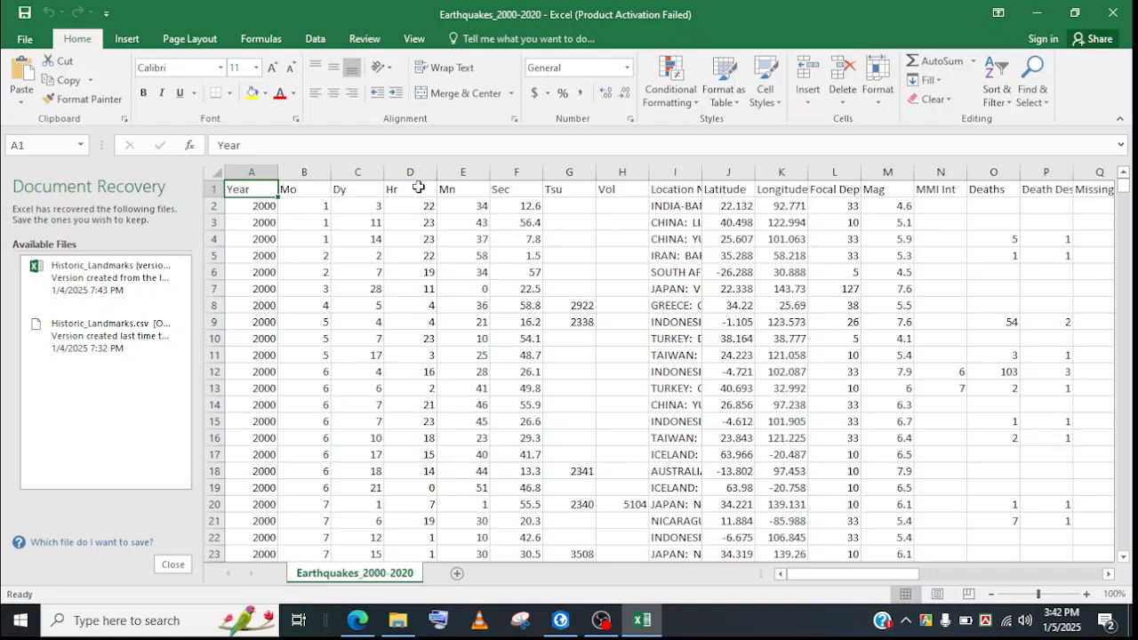
# Step: Examine the earthquake table's rows and its Location Name, Latitude, Longitude and Mag columns
pyautogui.scroll(-6, 264, 273)
pyautogui.scroll(6, 258, 271)
pyautogui.moveTo(674, 173); pyautogui.dragTo(744, 241)
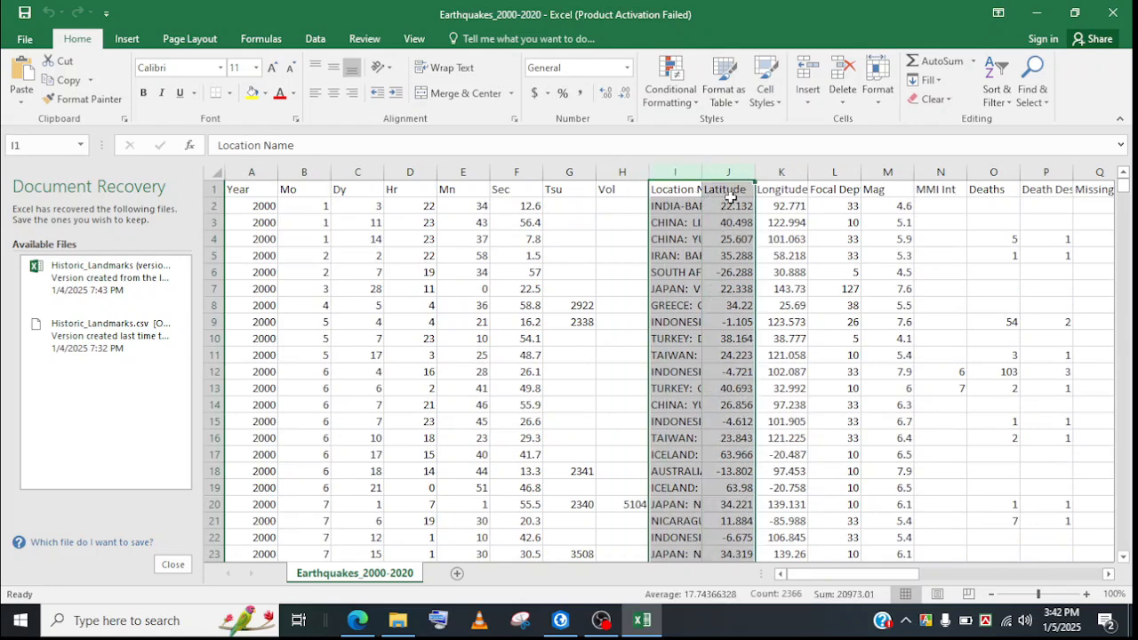
pyautogui.click(722, 171)
pyautogui.moveTo(724, 172); pyautogui.dragTo(791, 255)
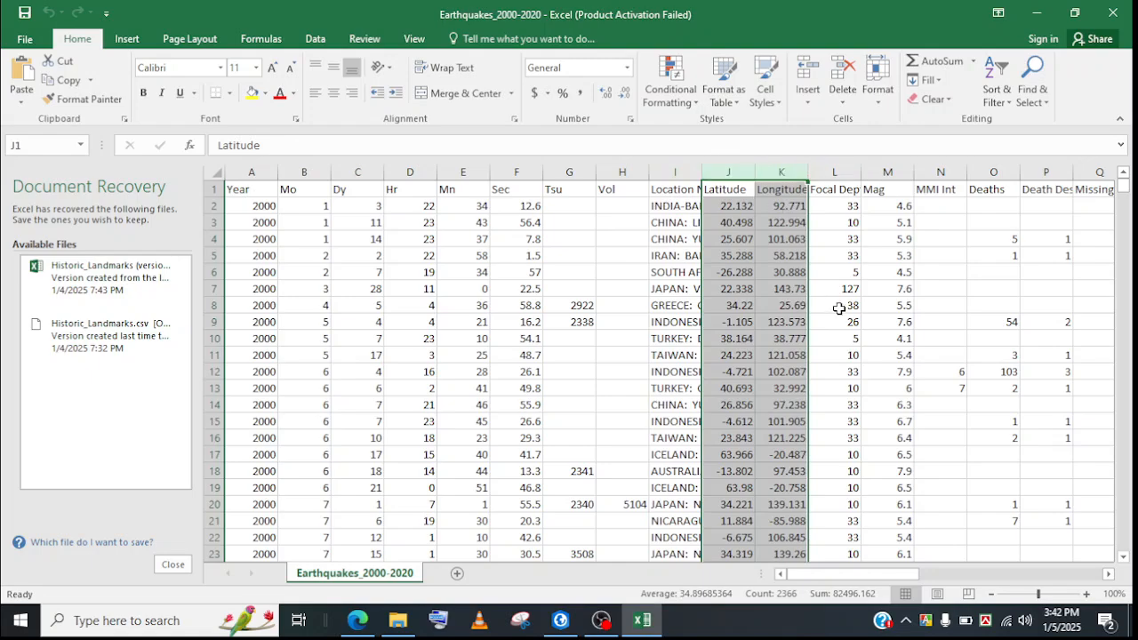
pyautogui.click(887, 171)
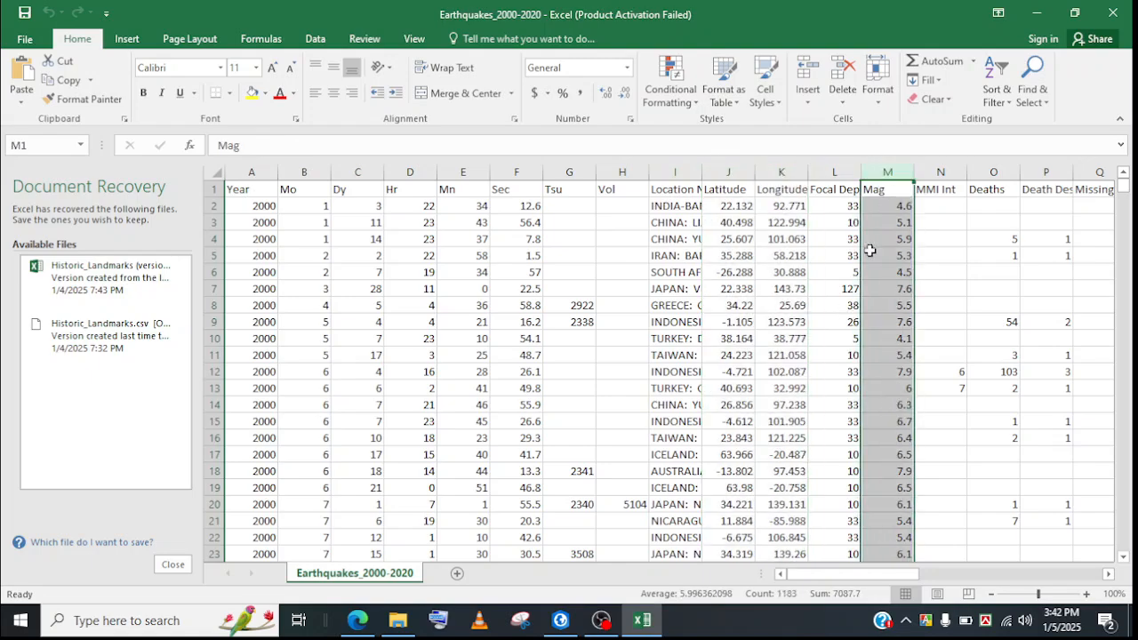
pyautogui.moveTo(835, 574); pyautogui.dragTo(782, 553)
pyautogui.moveTo(833, 575); pyautogui.dragTo(827, 578)
# Step: Switch back to ArcGIS Pro and add the selected Earthquakes_2000-2020.csv file to the map
pyautogui.click(1035, 14)
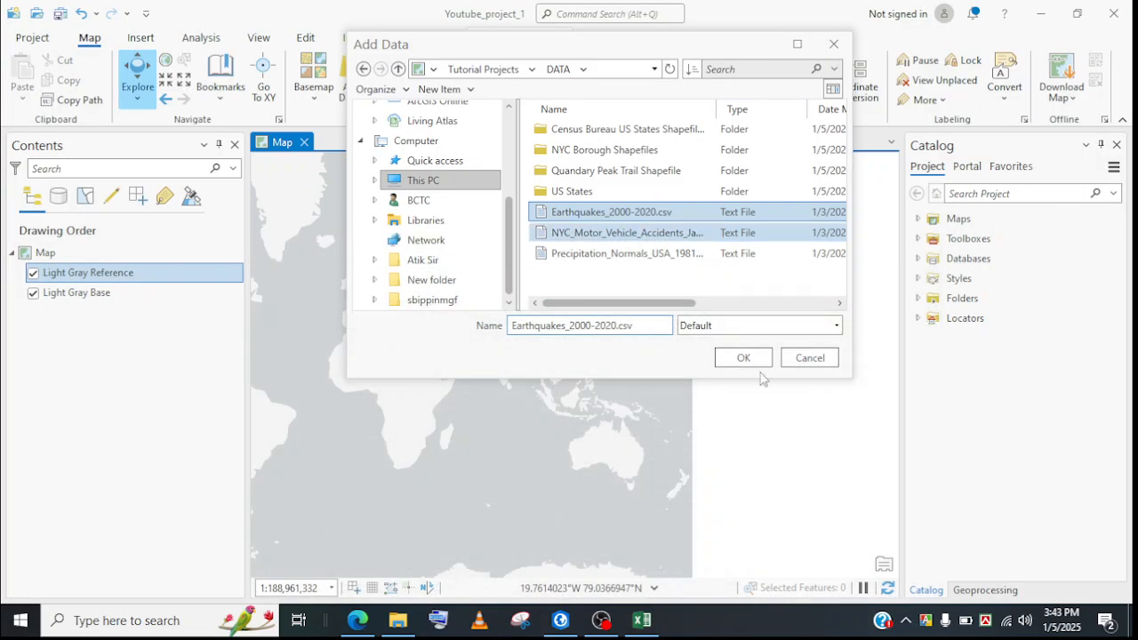
pyautogui.click(738, 358)
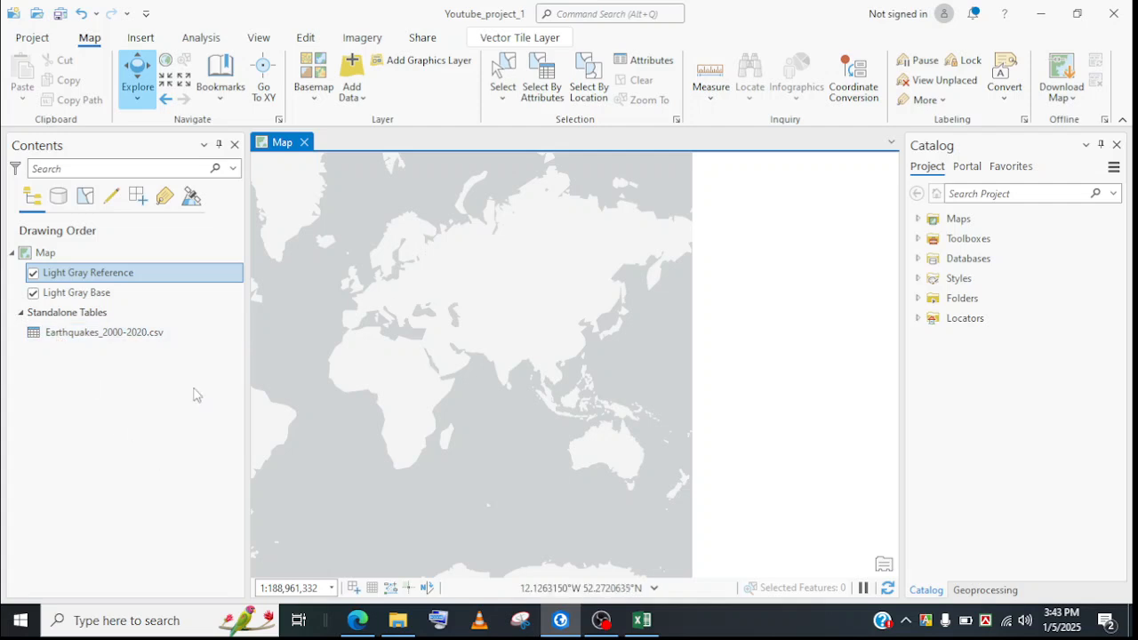
pyautogui.moveTo(478, 374); pyautogui.dragTo(668, 325)
pyautogui.scroll(2, 427, 320)
pyautogui.moveTo(426, 321); pyautogui.dragTo(465, 371)
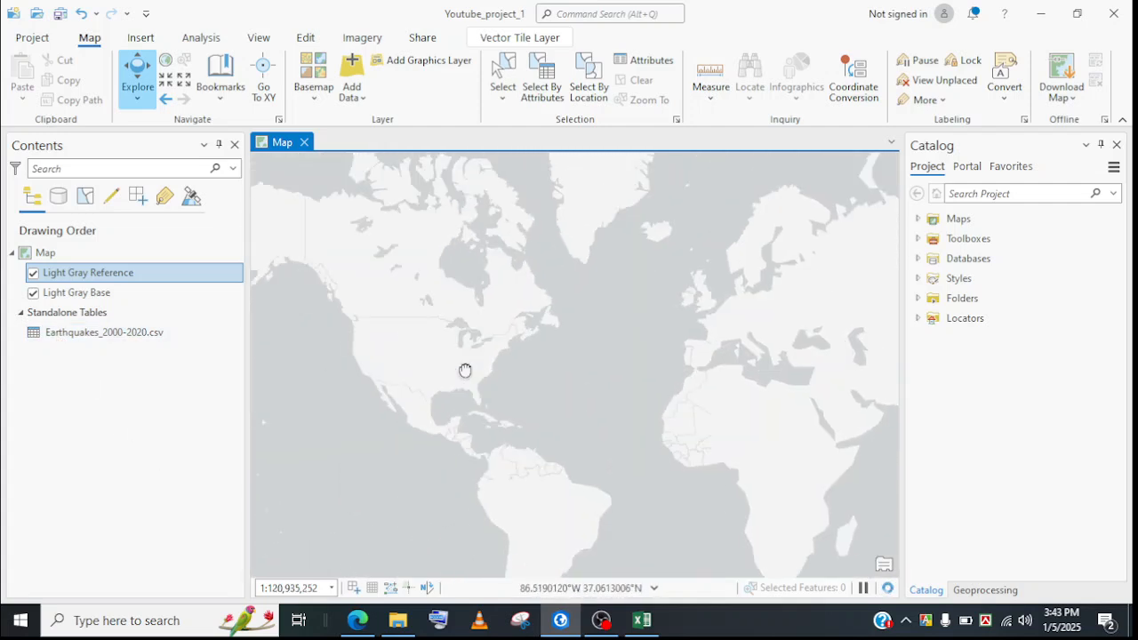
pyautogui.scroll(-4, 470, 373)
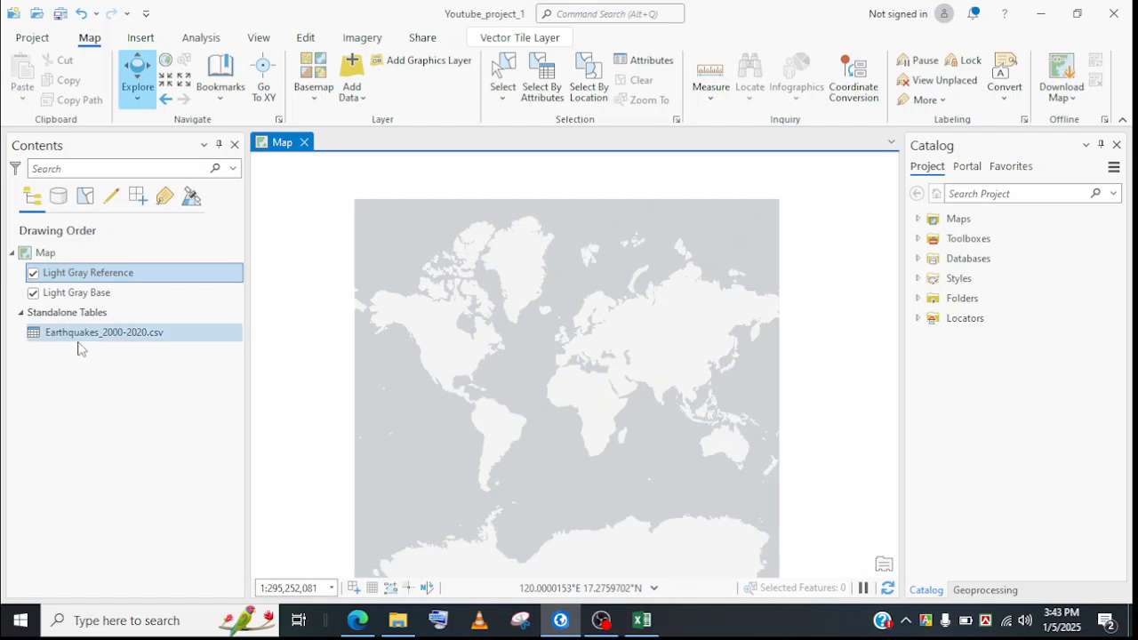
pyautogui.click(101, 402)
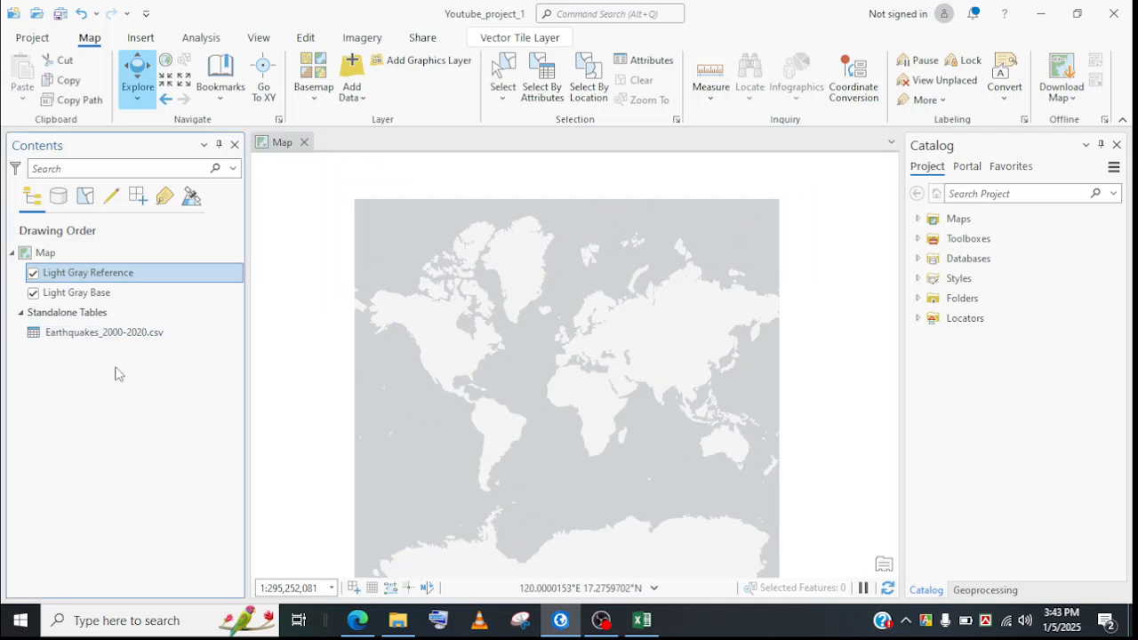
# Step: Start Display XY Data for the Earthquakes_2000-2020.csv standalone table and move its dialog higher over the map
pyautogui.click(97, 336)
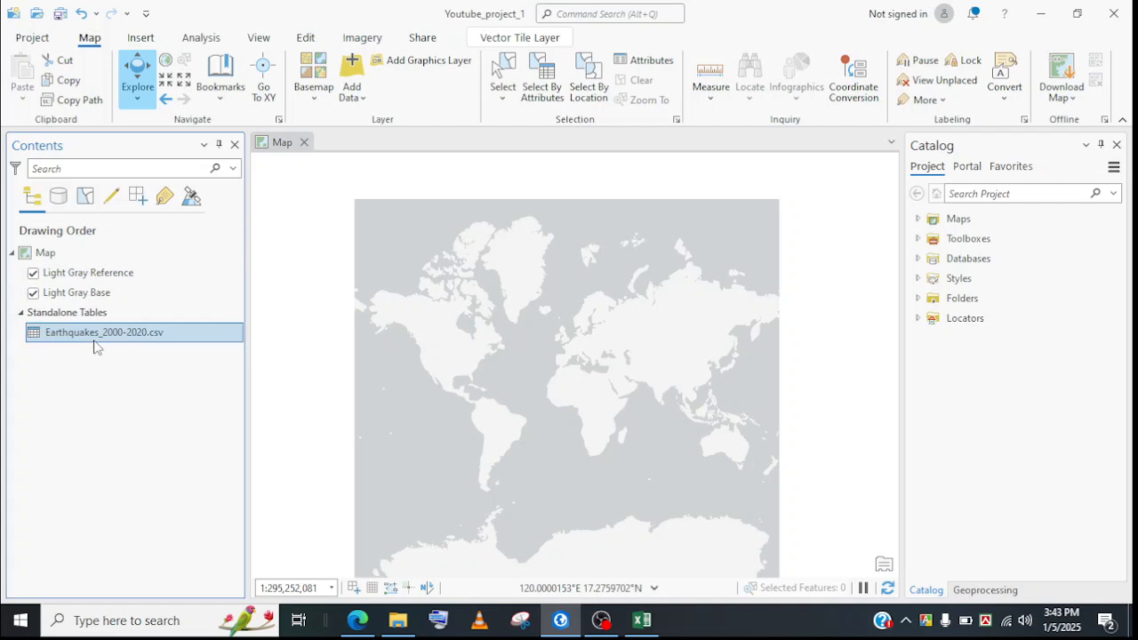
pyautogui.rightClick(96, 347)
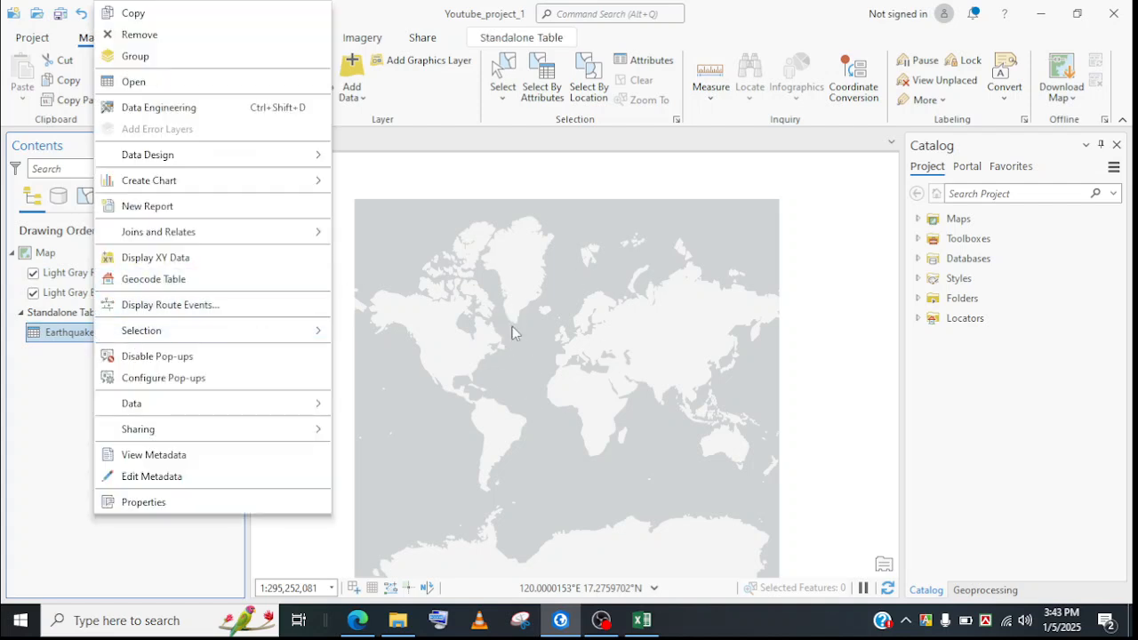
pyautogui.click(33, 423)
pyautogui.rightClick(98, 333)
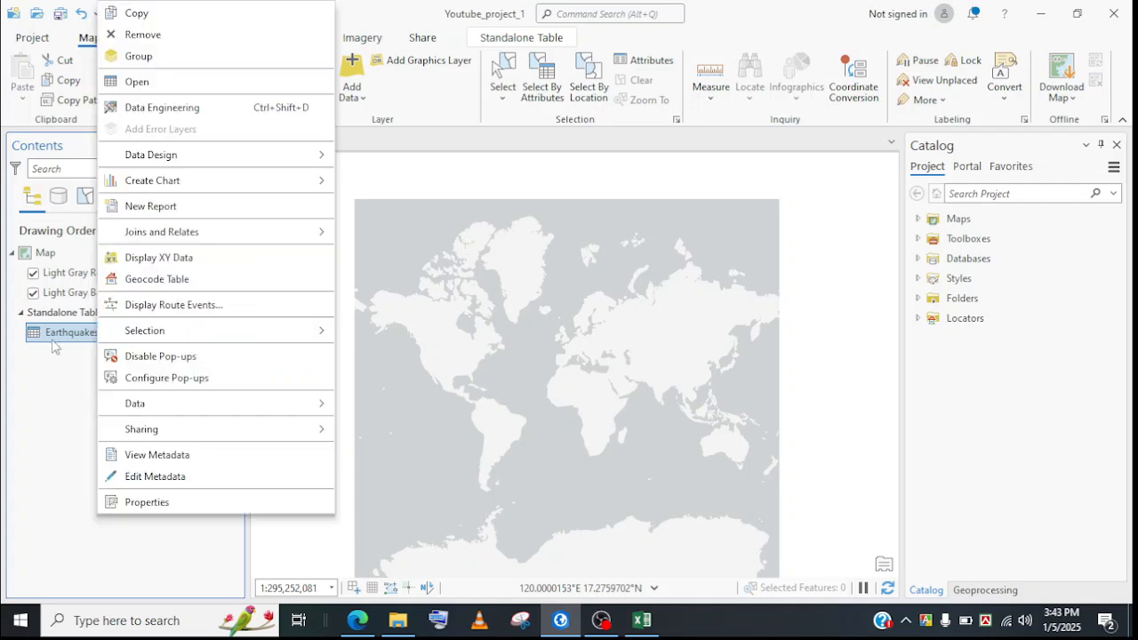
pyautogui.click(158, 259)
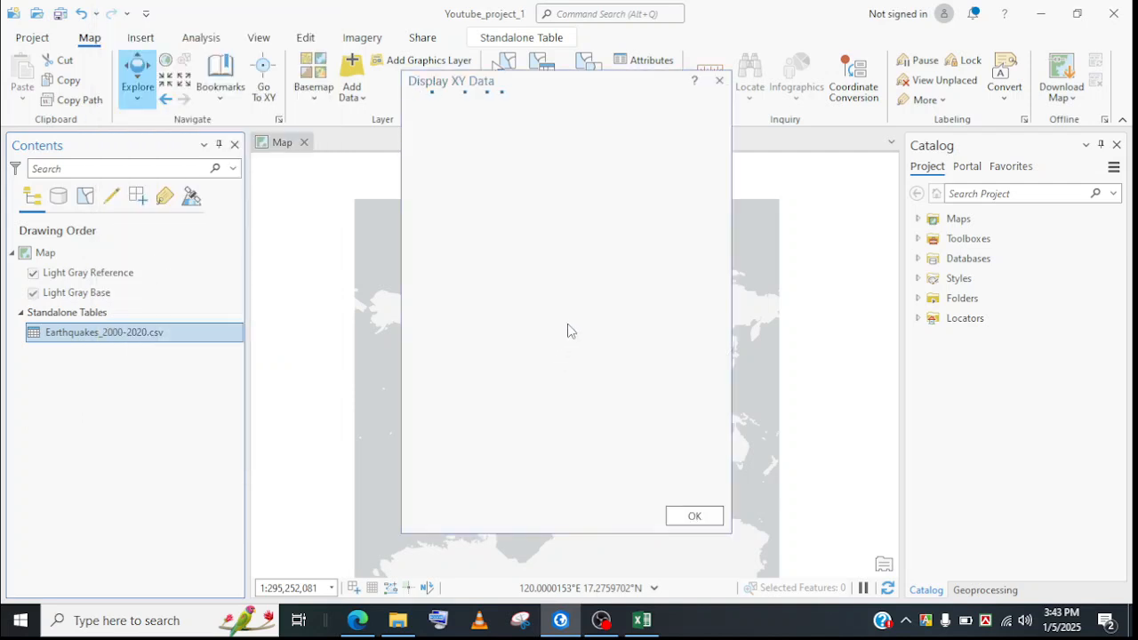
pyautogui.moveTo(498, 86); pyautogui.dragTo(517, 67)
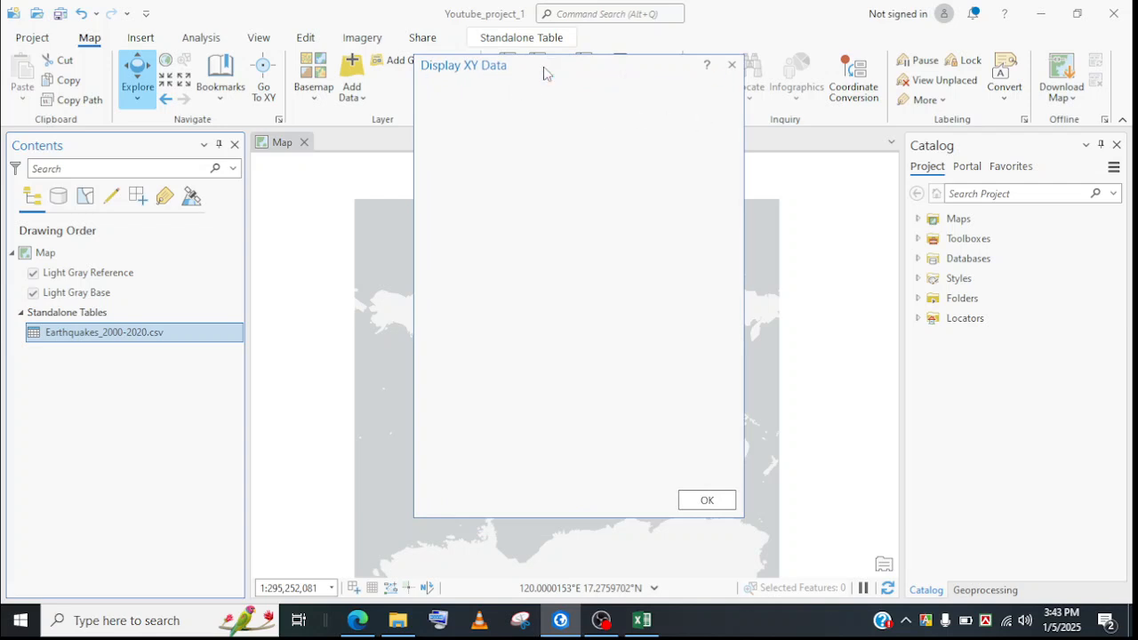
pyautogui.moveTo(540, 73); pyautogui.dragTo(511, 22)
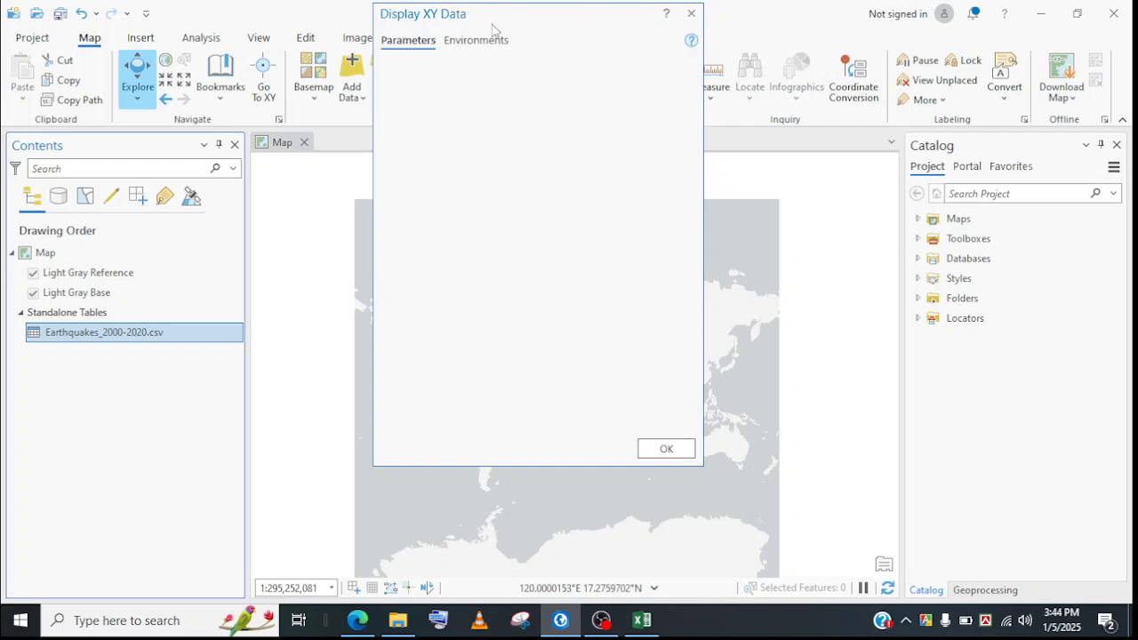
# Step: Close the earthquake table in Excel, removing the recovered files, and return to ArcGIS Pro
pyautogui.click(641, 619)
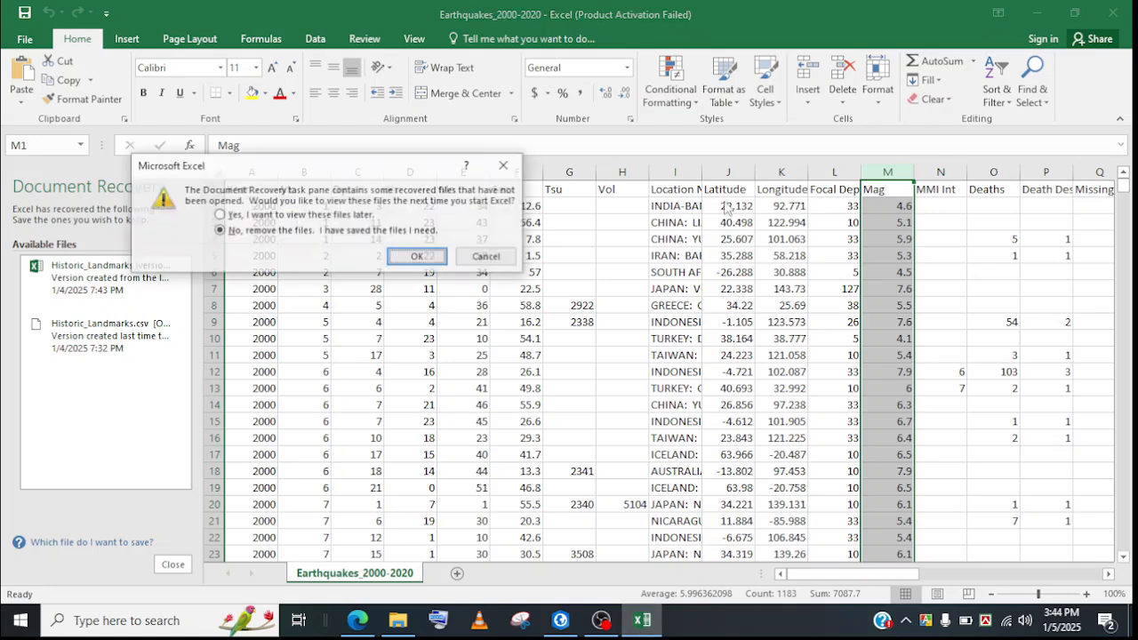
pyautogui.click(418, 257)
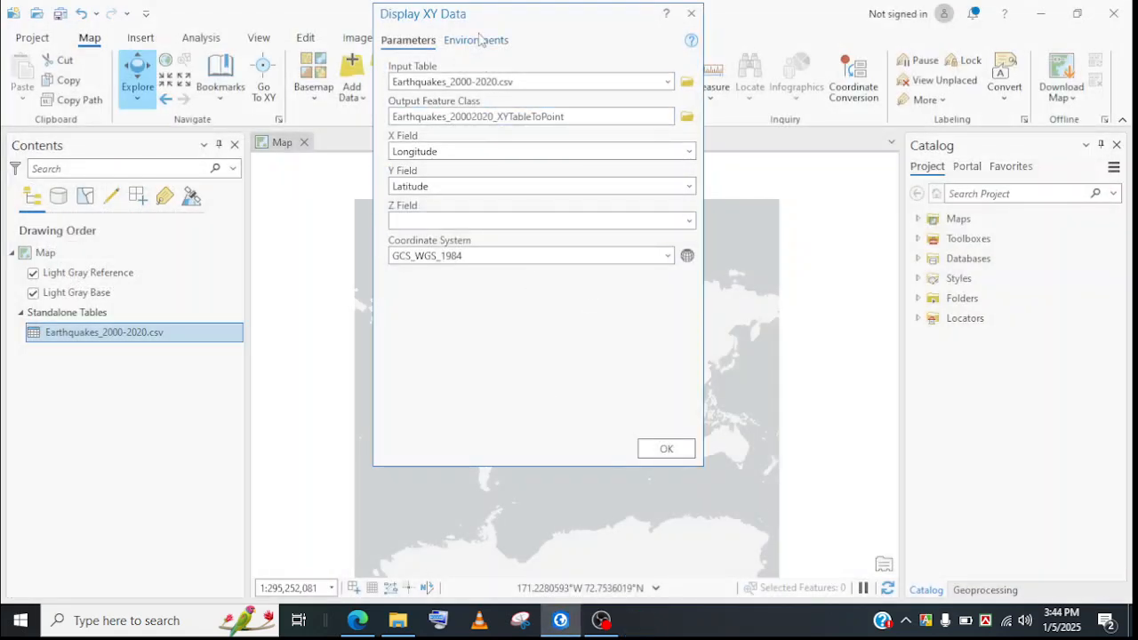
# Step: Review the X field choices and plot the earthquake table as points with Longitude as X, Latitude as Y and GCS_WGS_1984
pyautogui.moveTo(479, 28); pyautogui.dragTo(507, 30)
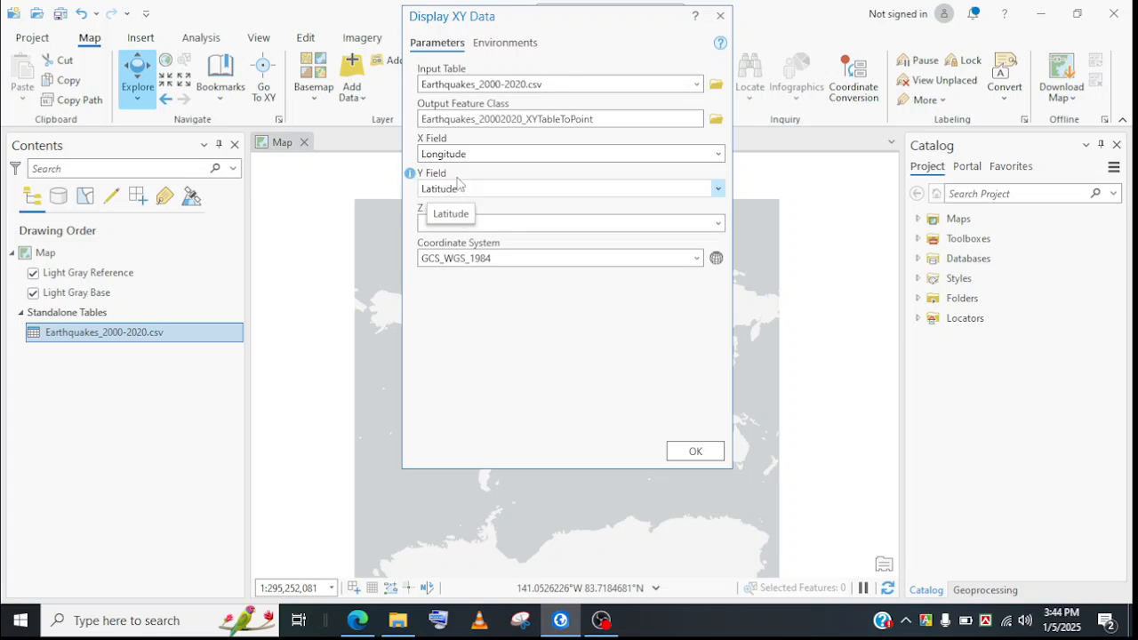
pyautogui.click(690, 155)
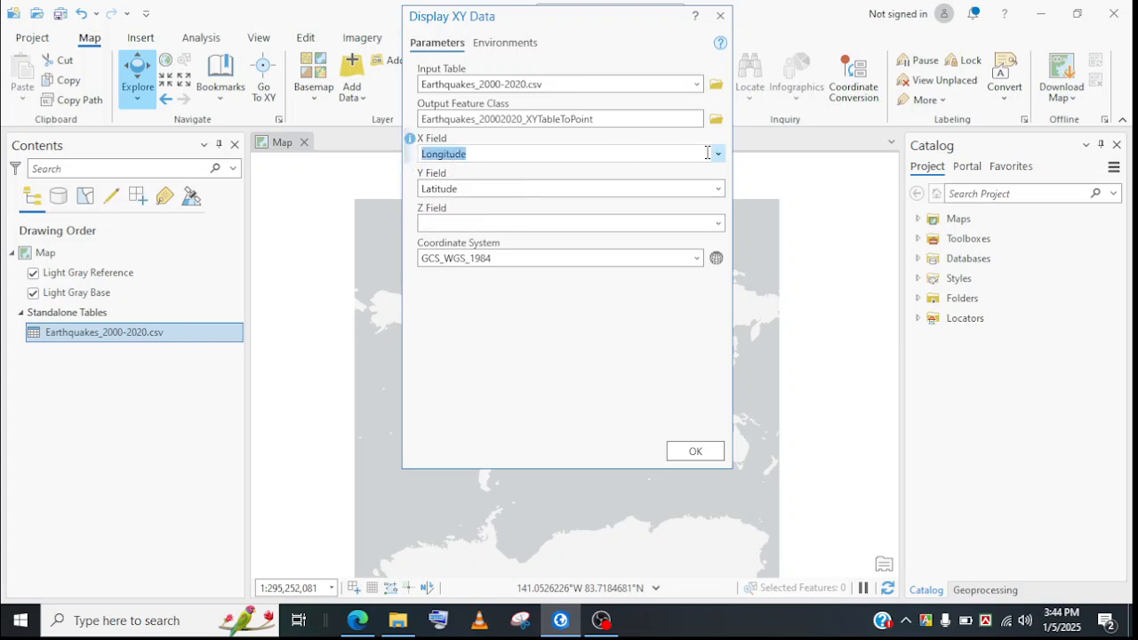
pyautogui.click(719, 154)
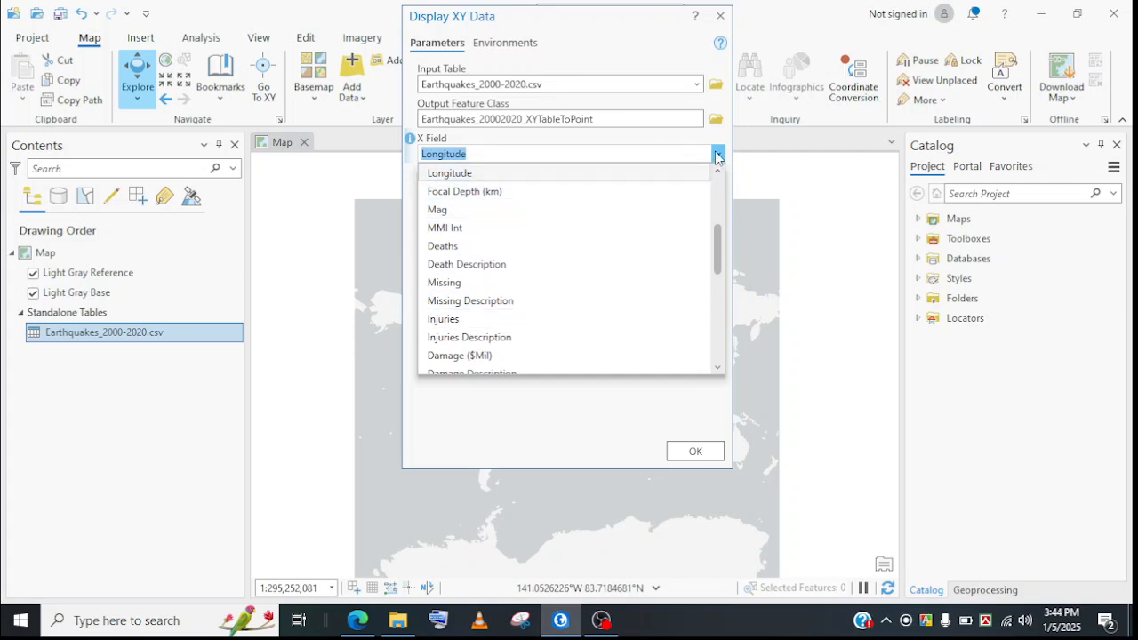
pyautogui.scroll(-6, 449, 311)
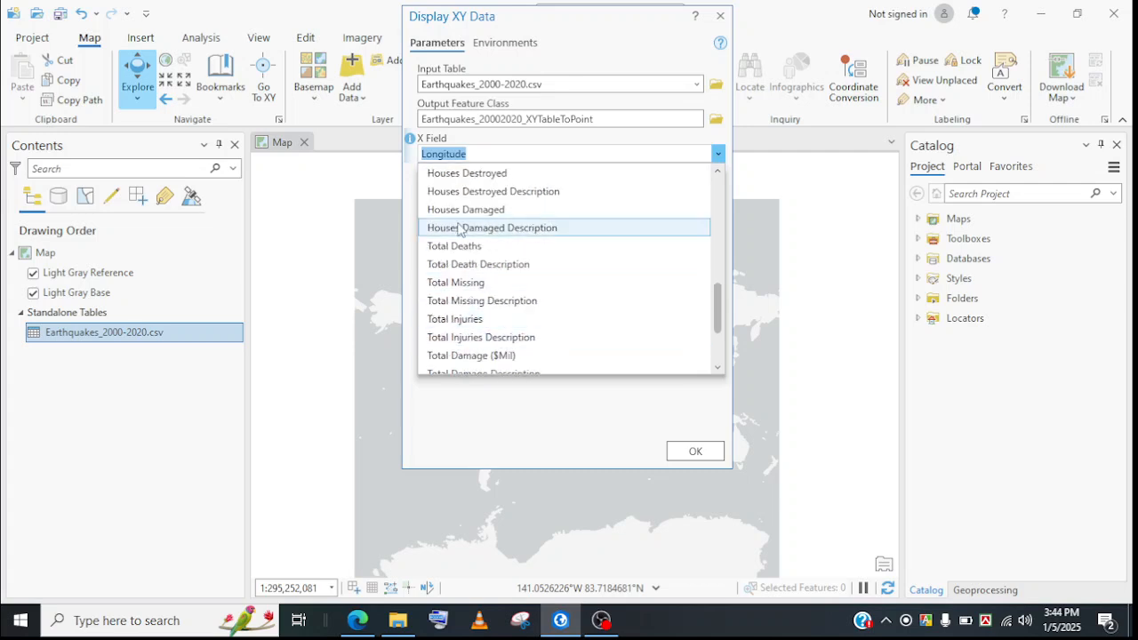
pyautogui.scroll(8, 456, 292)
pyautogui.scroll(-3, 463, 267)
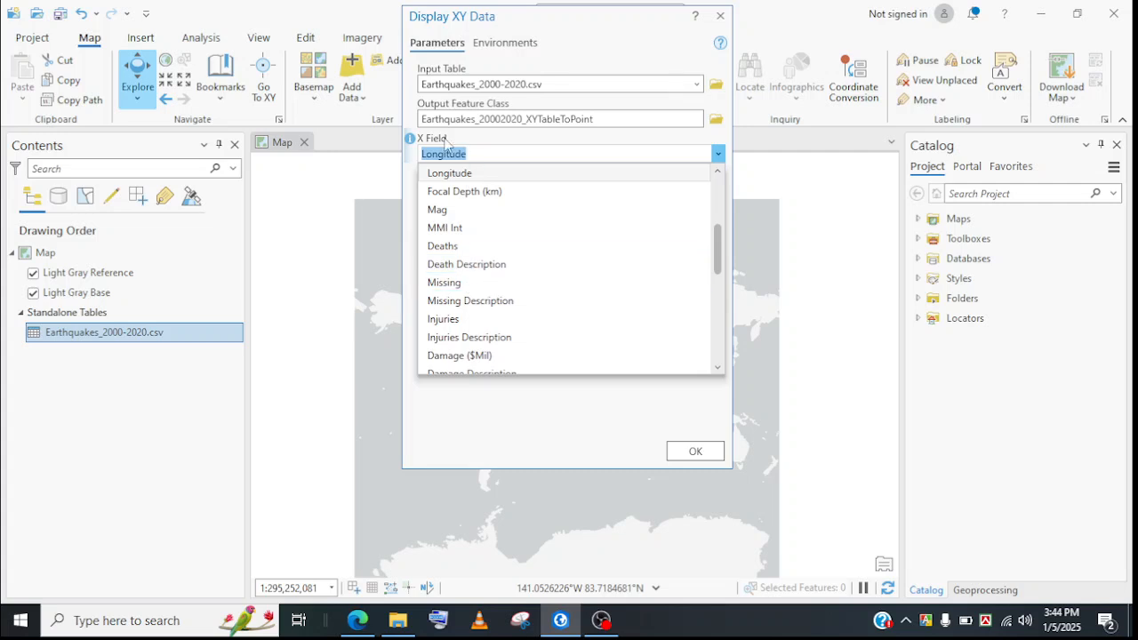
pyautogui.click(490, 413)
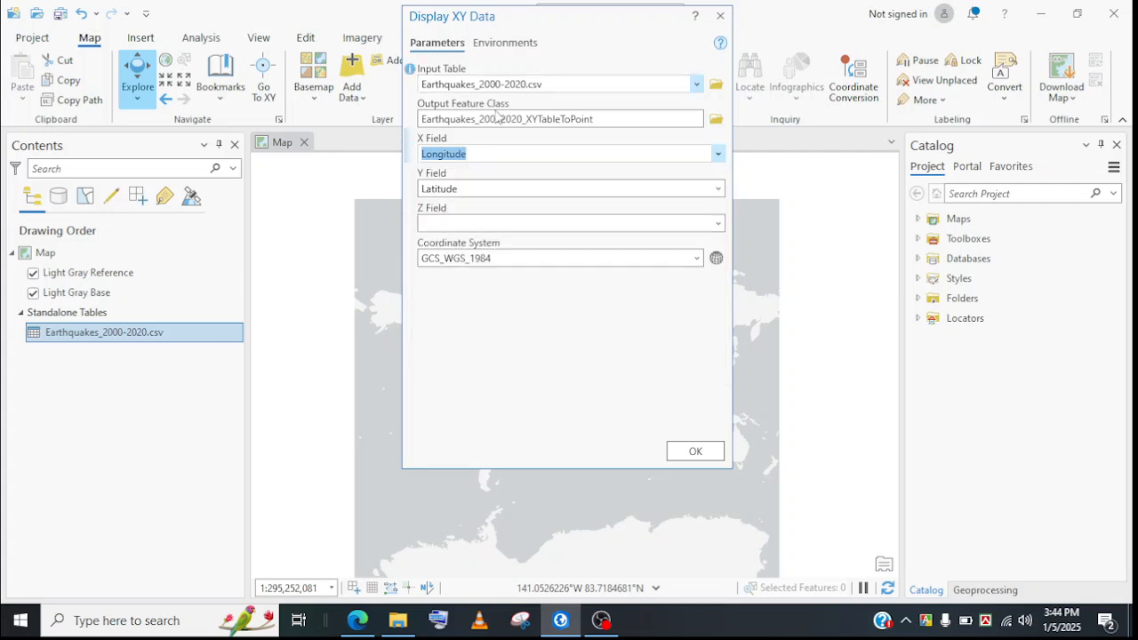
pyautogui.click(691, 453)
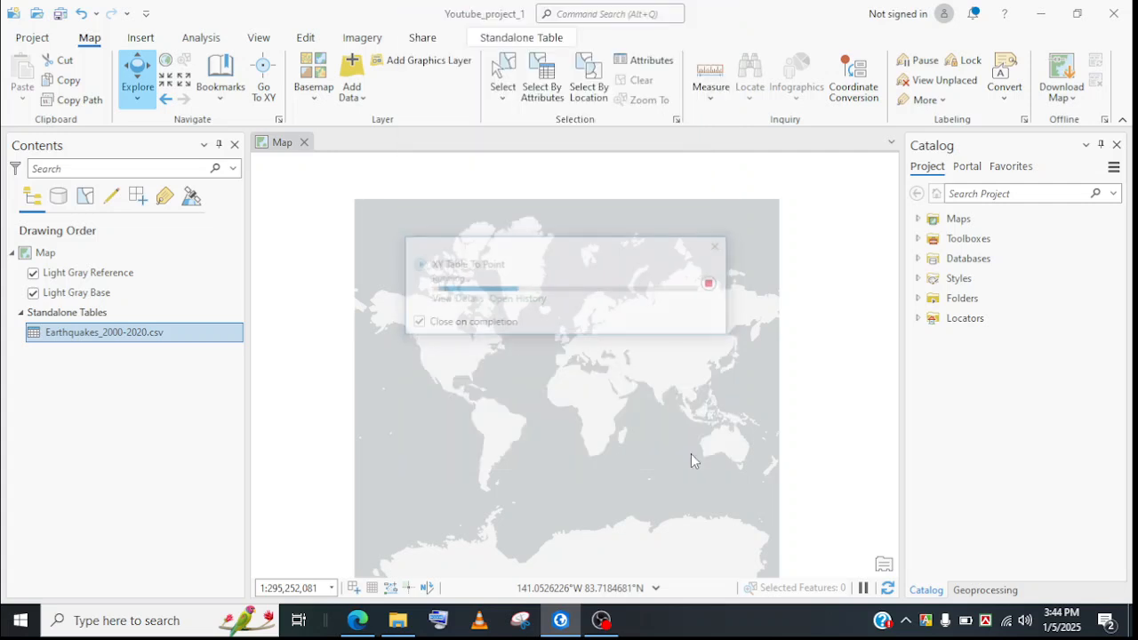
pyautogui.click(501, 303)
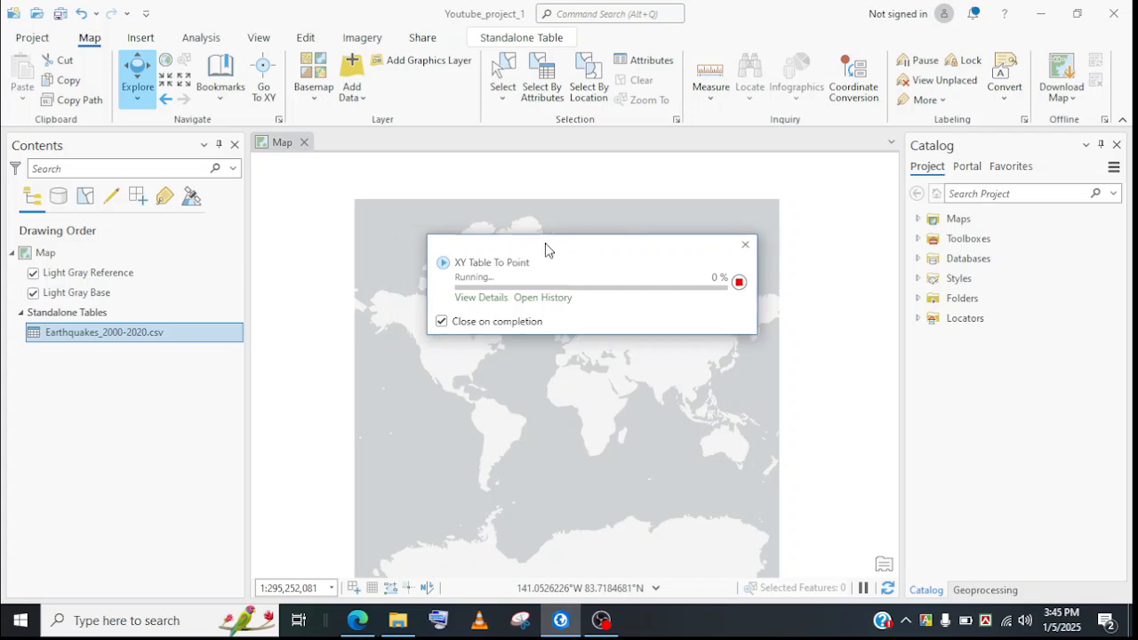
pyautogui.click(456, 295)
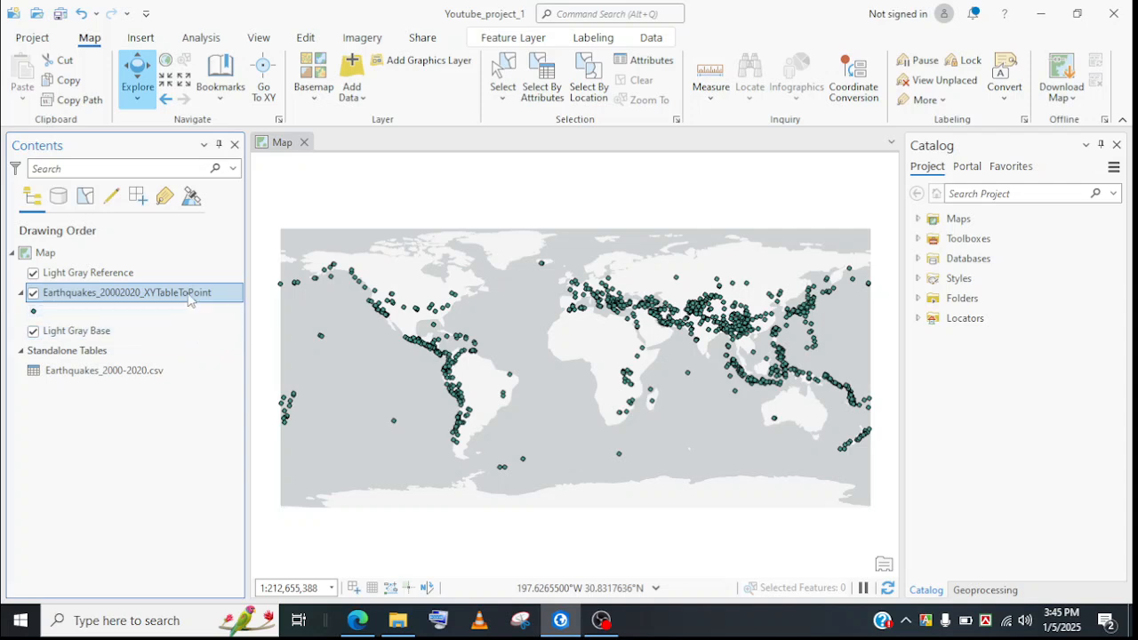
# Step: Open the attribute table of the Earthquakes_20002020_XYTableToPoint layer, look through its records and close it
pyautogui.rightClick(169, 354)
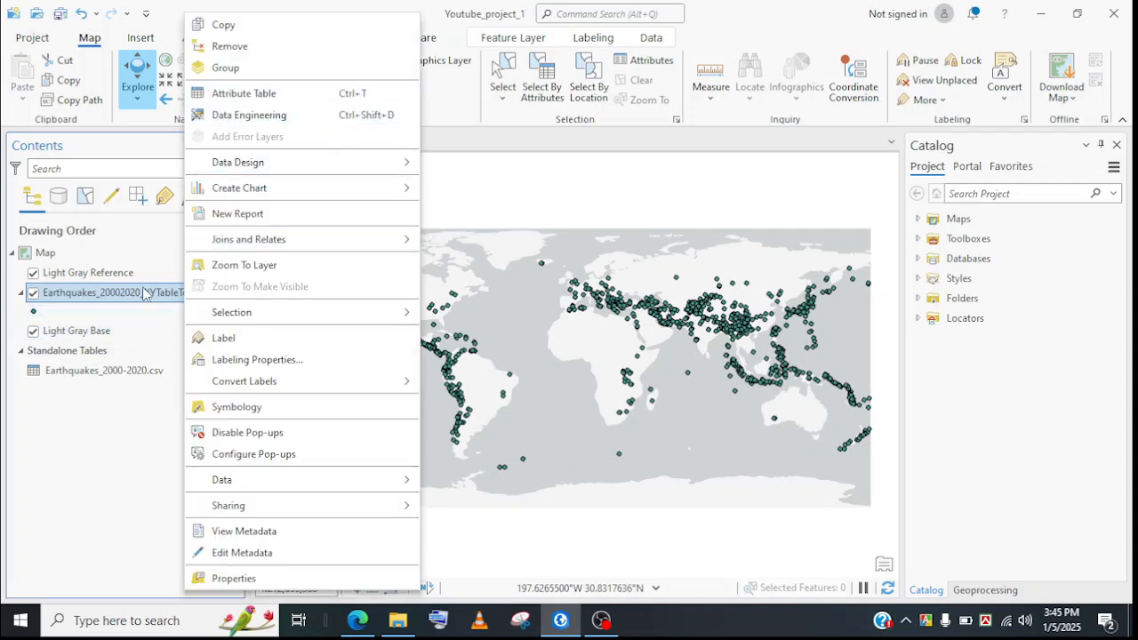
pyautogui.click(290, 95)
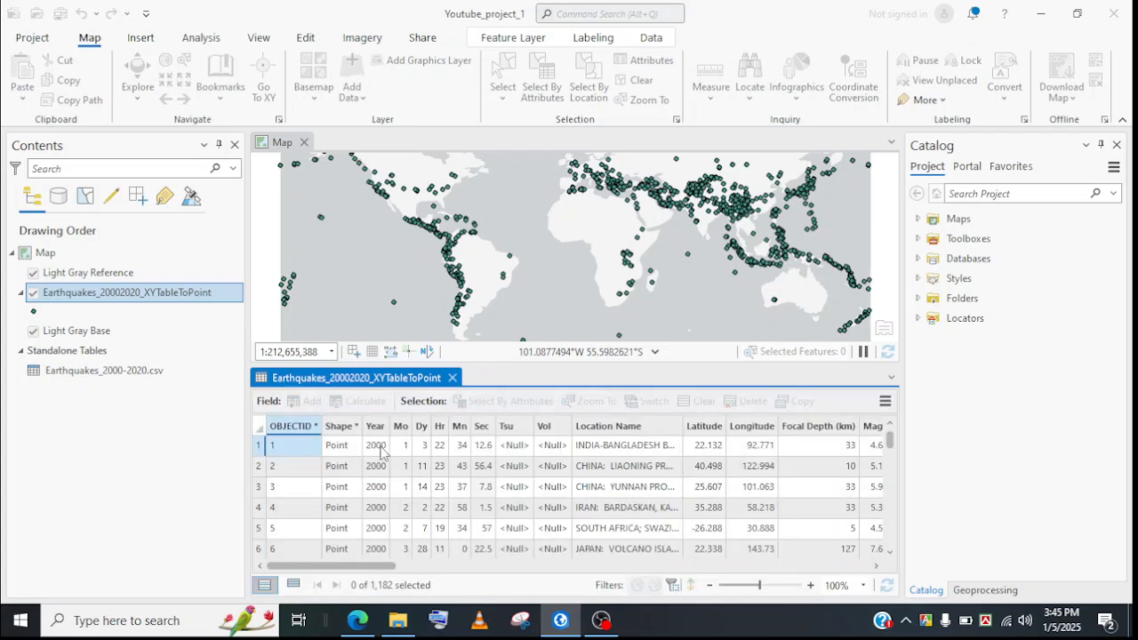
pyautogui.moveTo(388, 563)
pyautogui.mouseDown()
pyautogui.moveTo(498, 565)
pyautogui.moveTo(379, 561)
pyautogui.mouseUp()
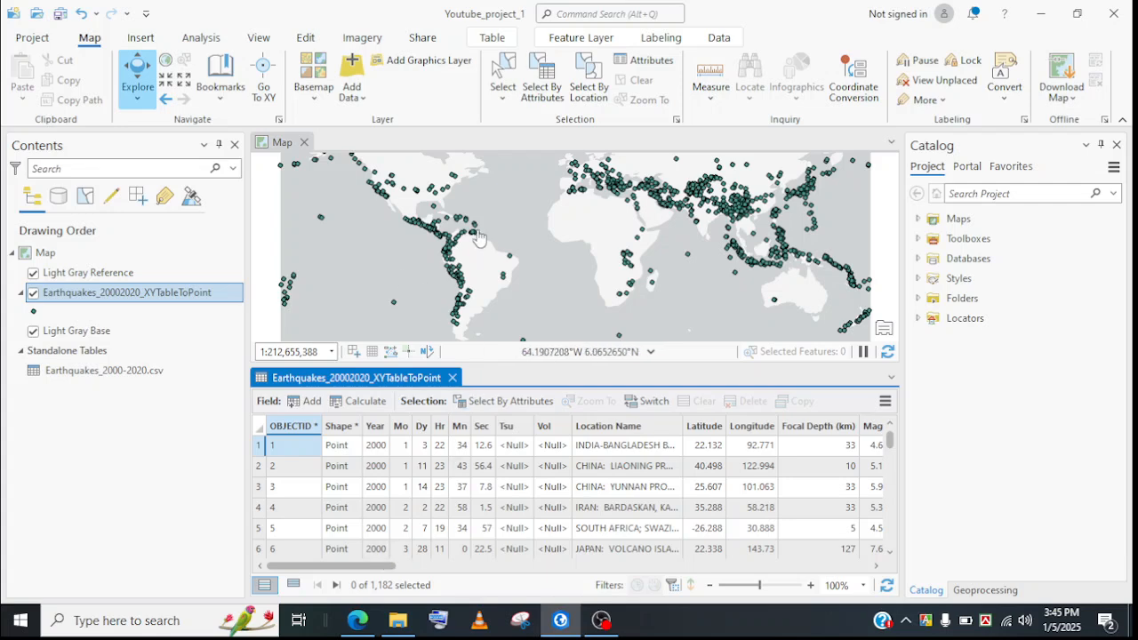
pyautogui.scroll(-9, 346, 477)
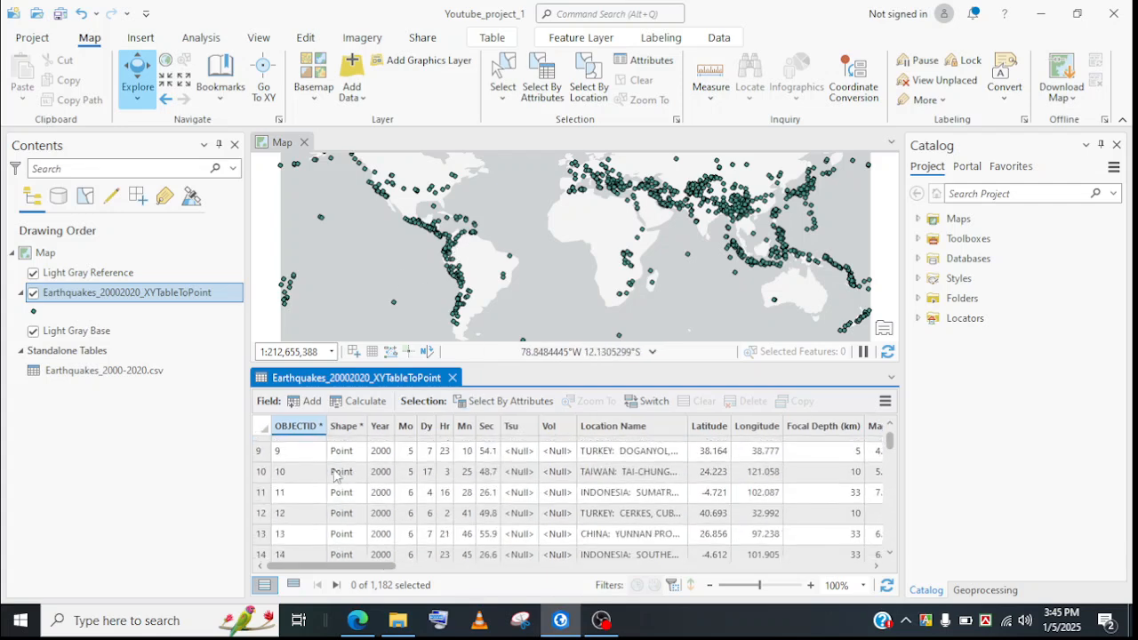
pyautogui.scroll(9, 426, 516)
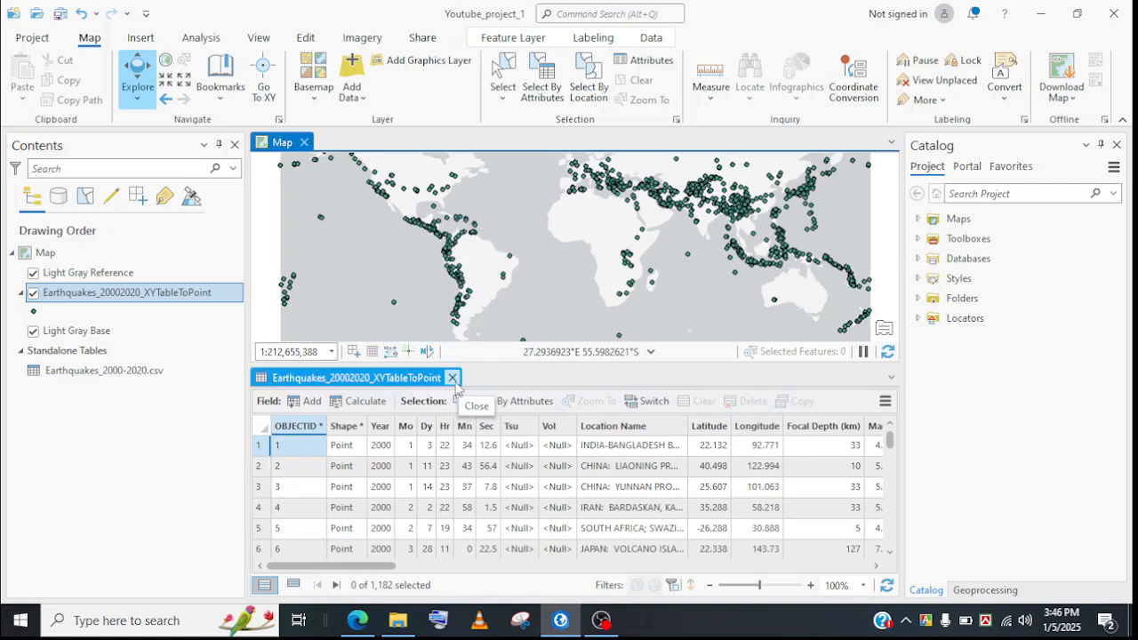
pyautogui.click(451, 378)
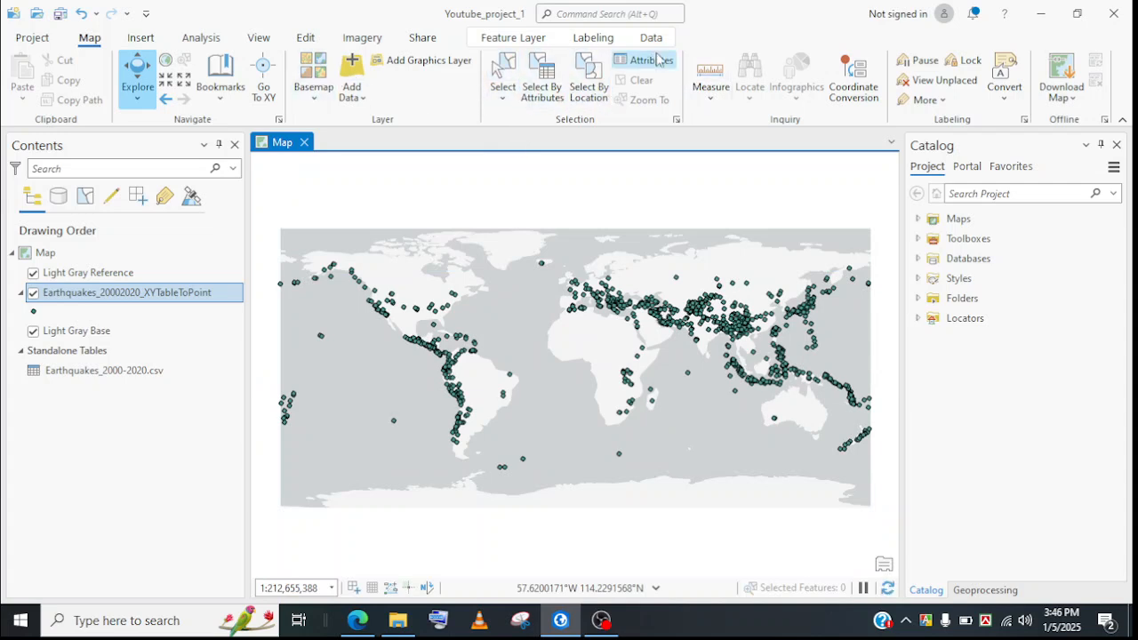
pyautogui.click(535, 100)
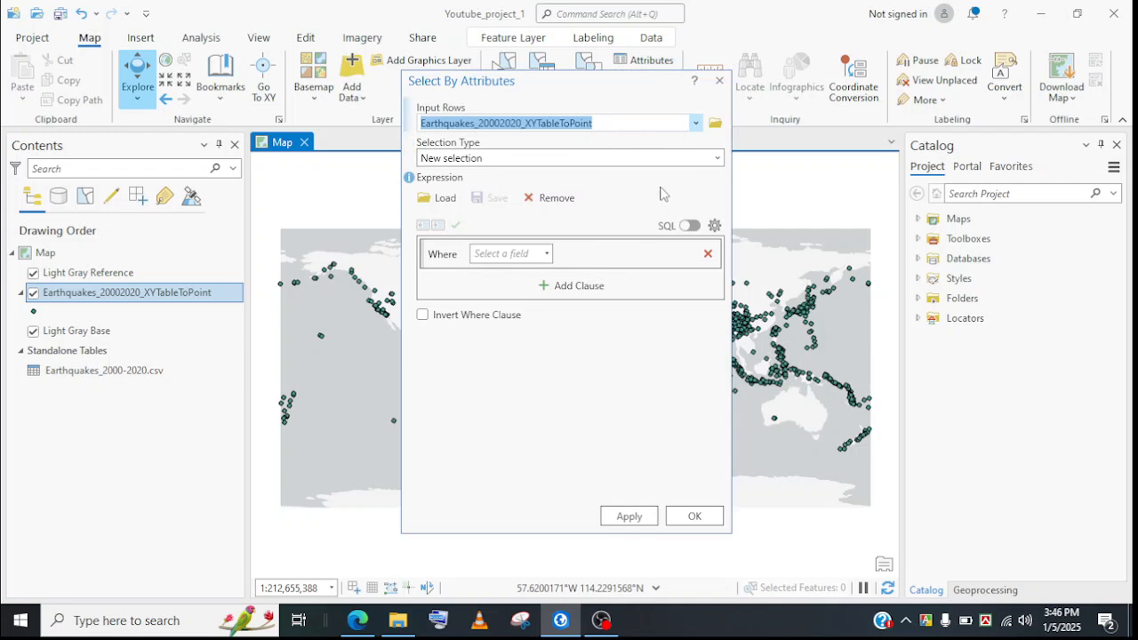
pyautogui.click(628, 128)
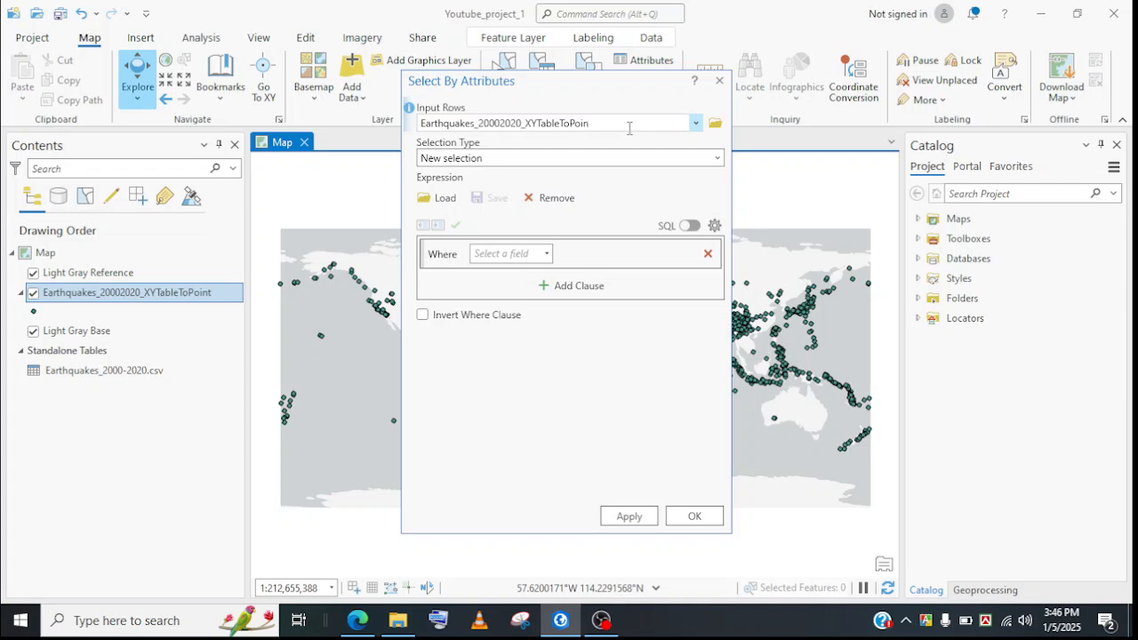
pyautogui.click(696, 122)
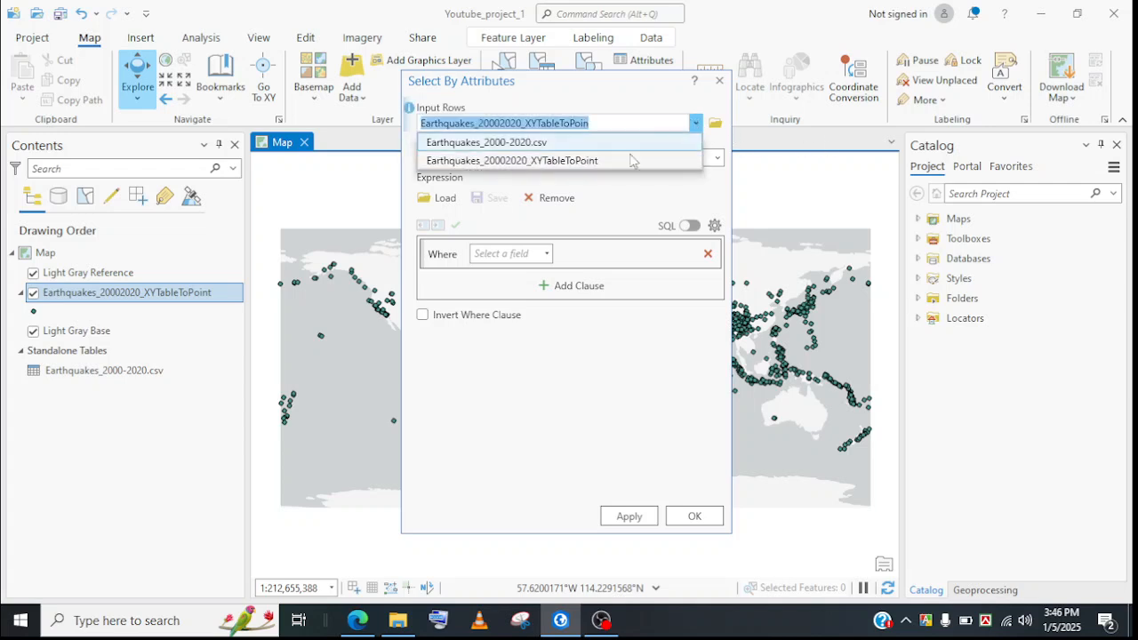
pyautogui.click(595, 161)
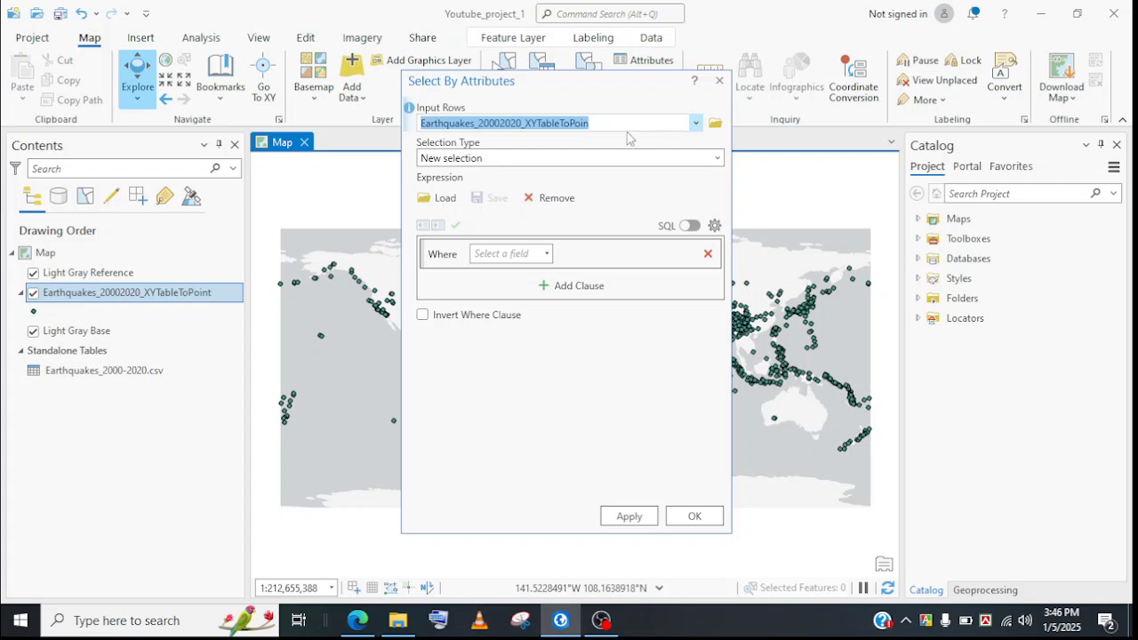
pyautogui.press('Tab')
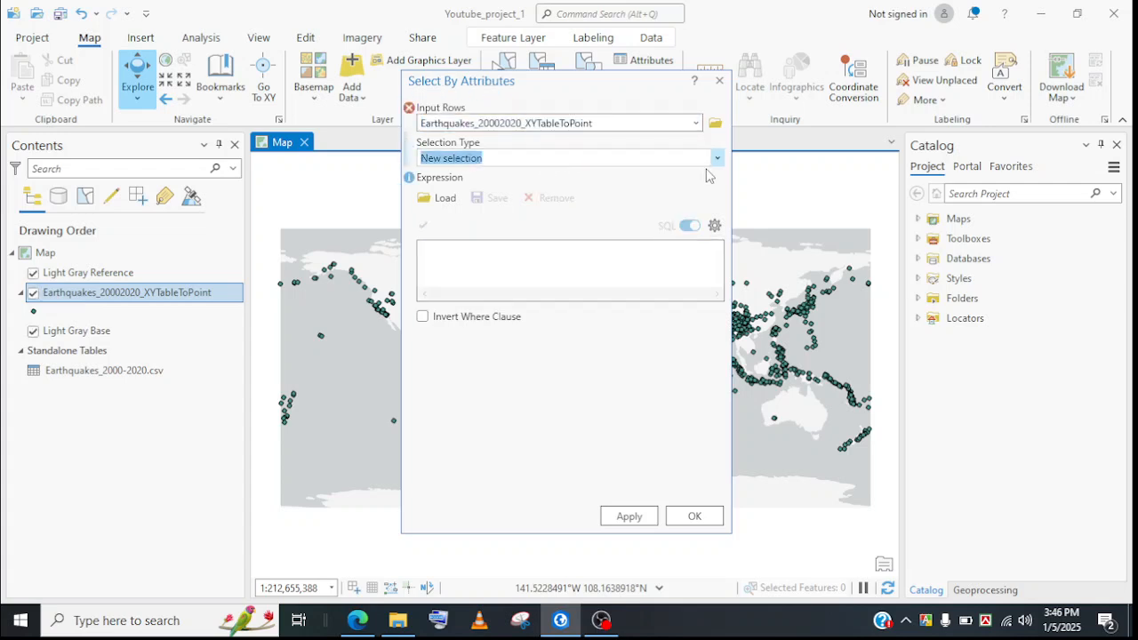
pyautogui.click(696, 221)
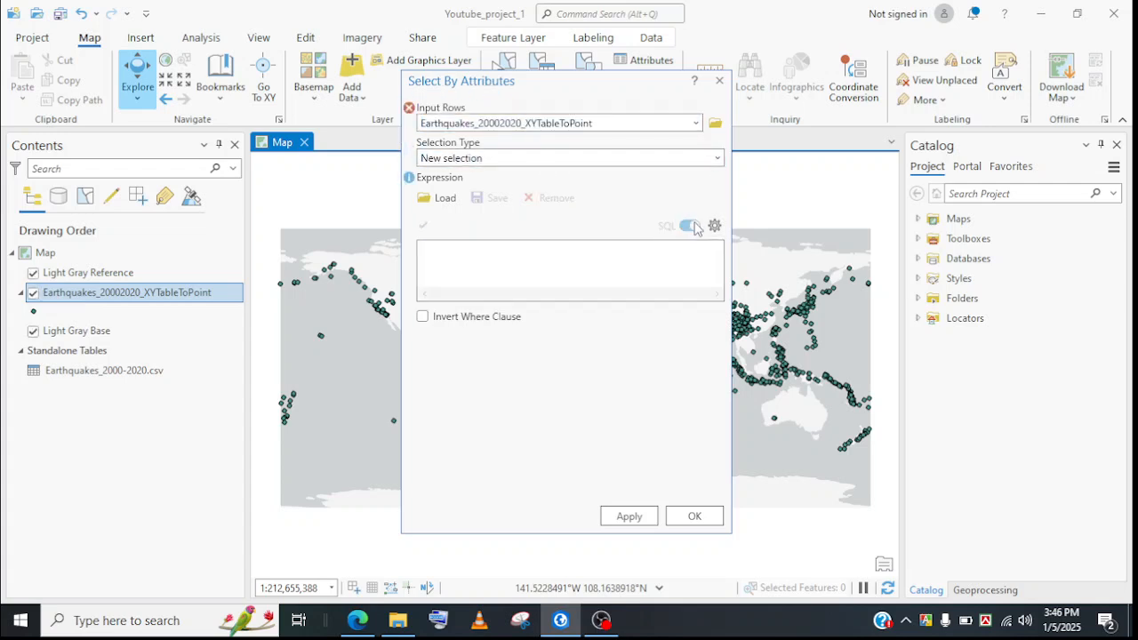
pyautogui.click(439, 198)
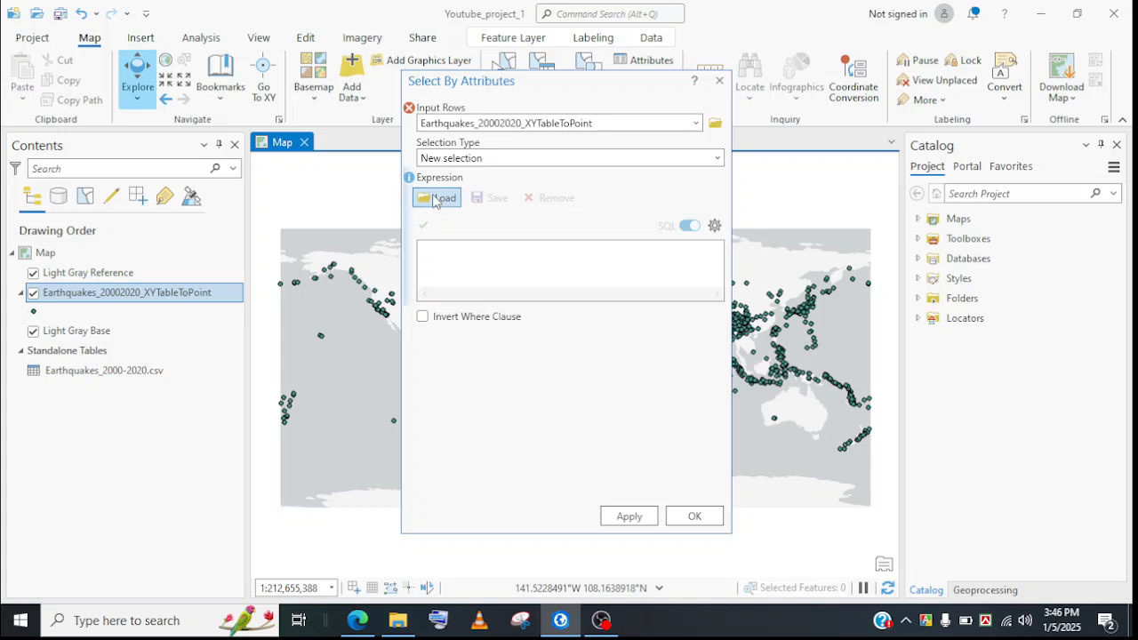
pyautogui.click(810, 358)
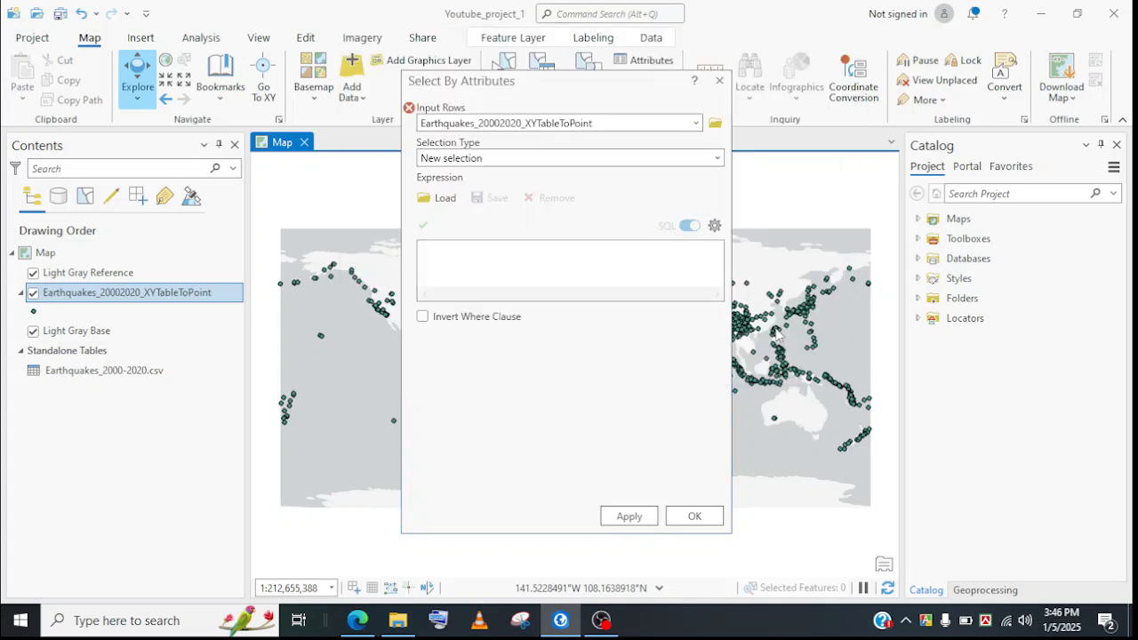
pyautogui.click(717, 158)
pyautogui.click(698, 178)
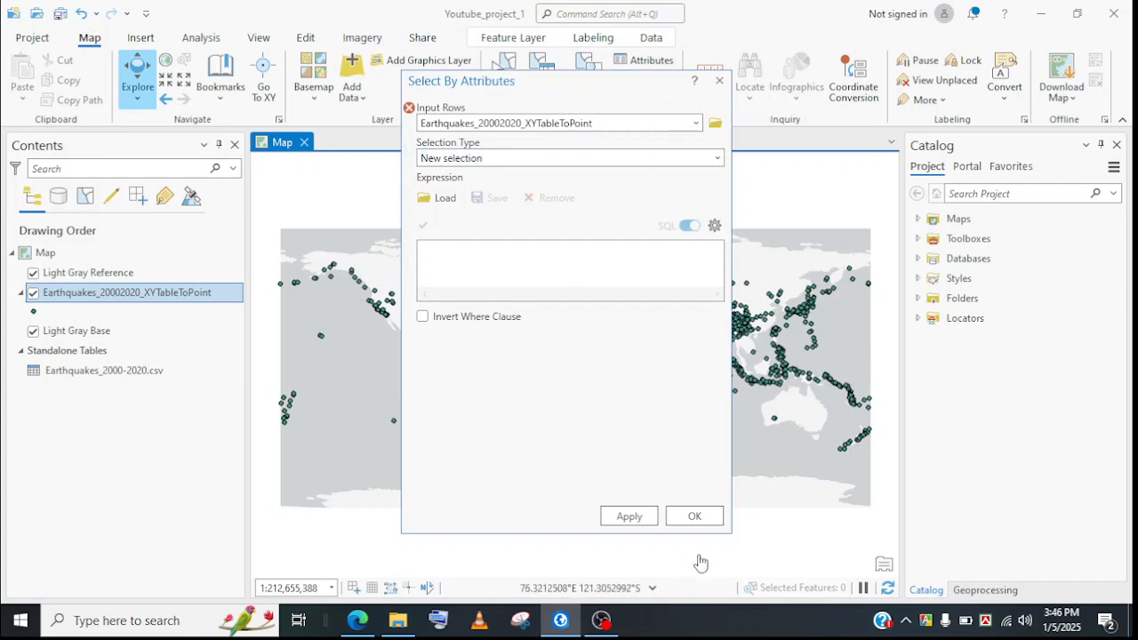
pyautogui.click(695, 517)
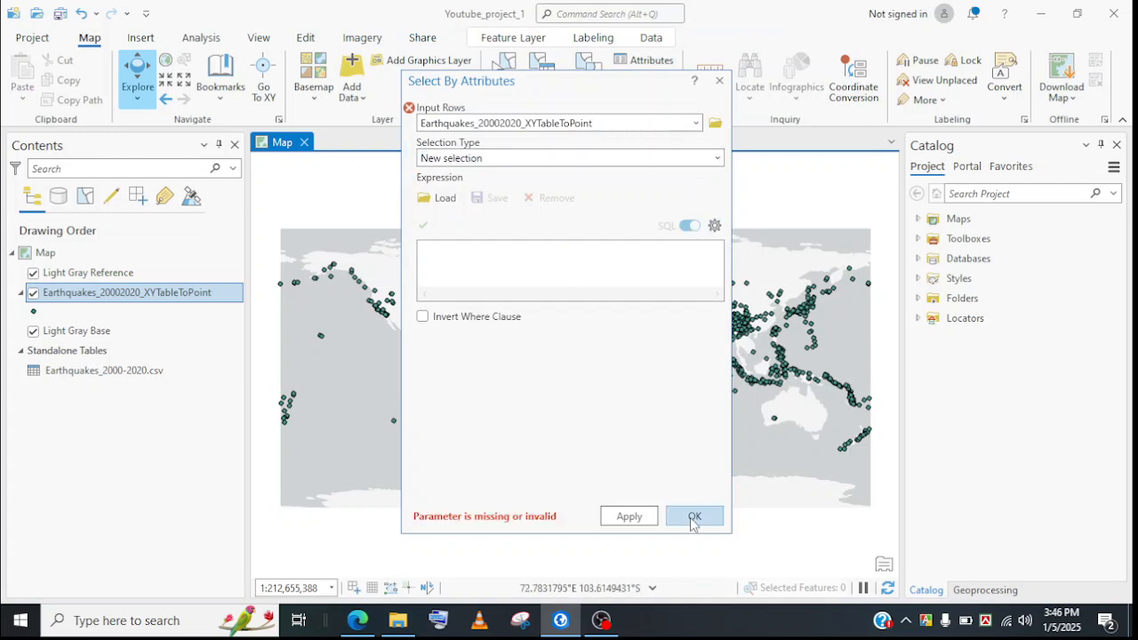
pyautogui.click(719, 80)
# Step: Open the attribute table of the Earthquakes_20002020_XYTableToPoint layer and move the Select By Attributes dialog clear of it
pyautogui.click(536, 77)
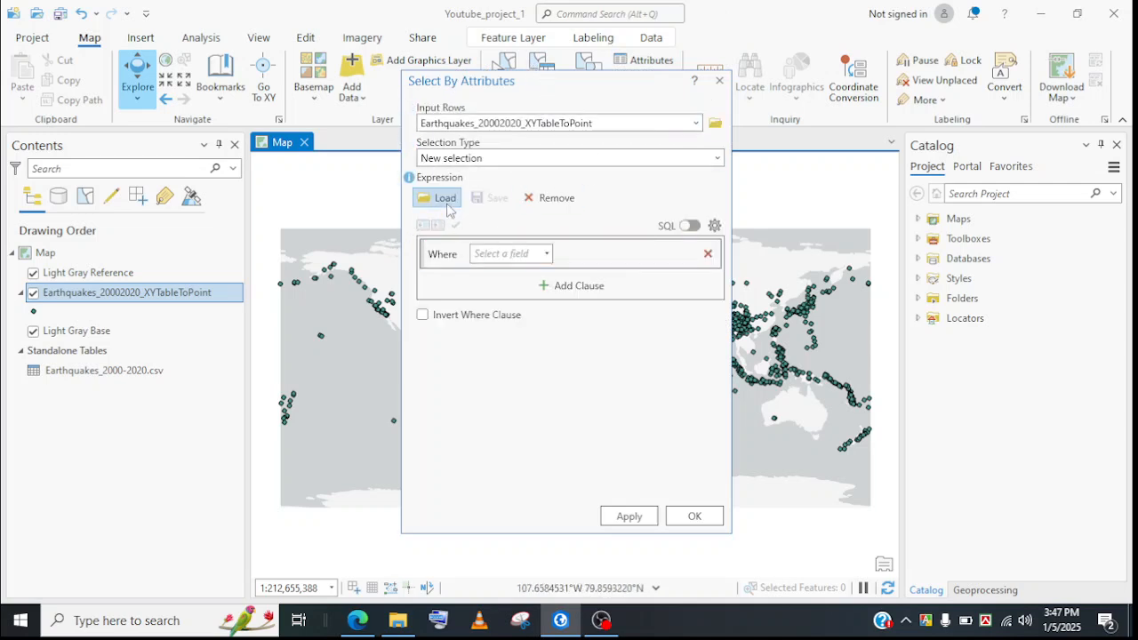
pyautogui.click(503, 254)
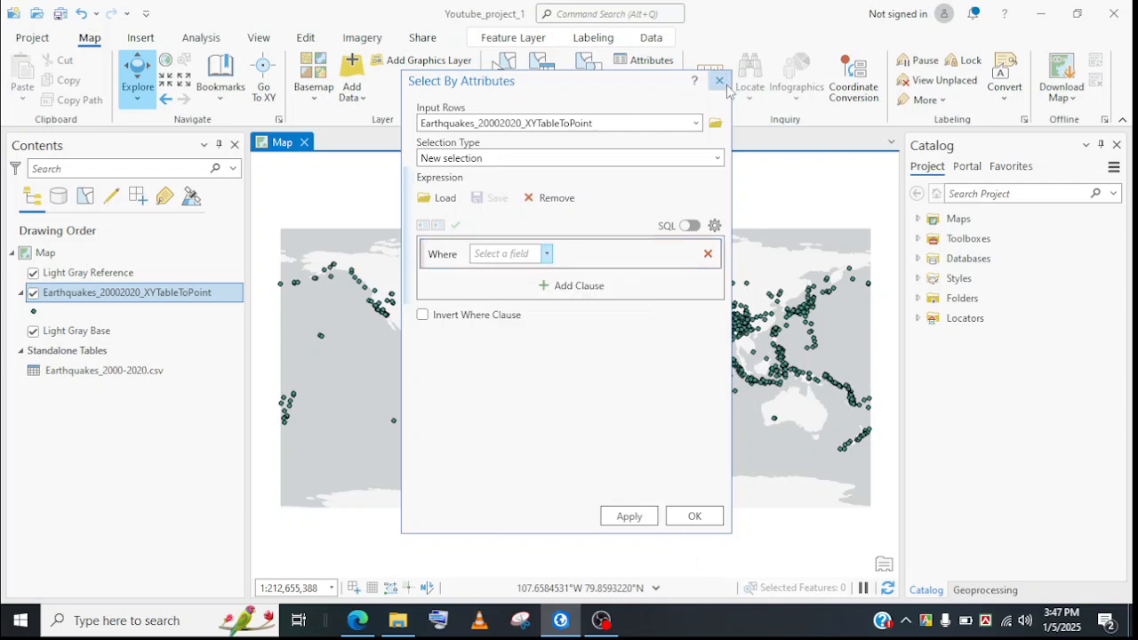
pyautogui.rightClick(145, 294)
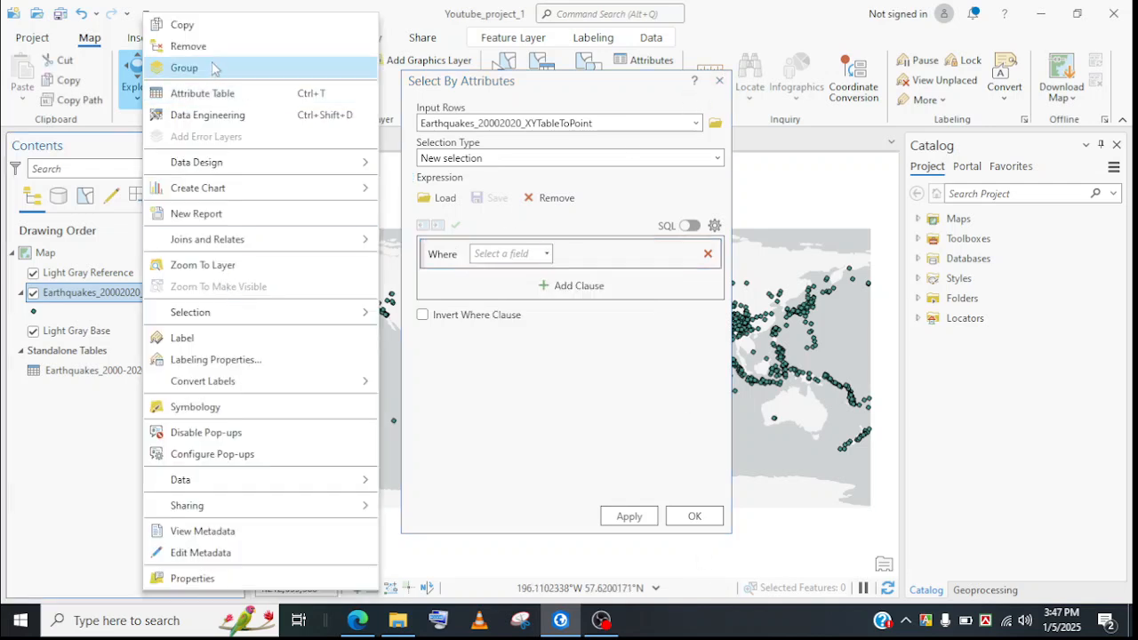
pyautogui.click(214, 98)
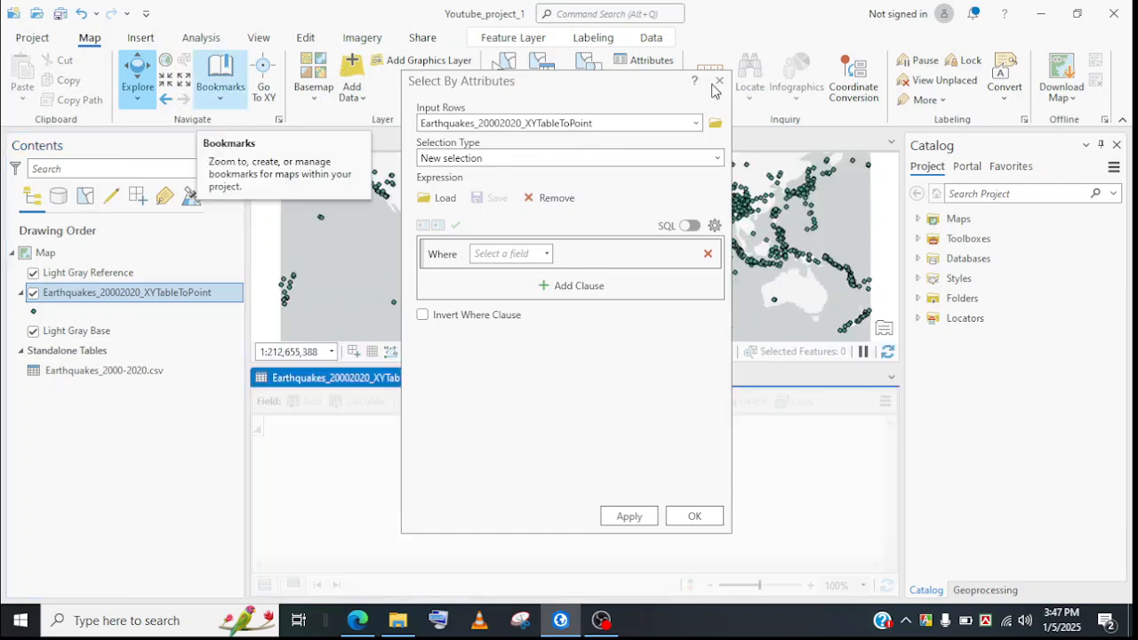
pyautogui.moveTo(557, 91); pyautogui.dragTo(69, 74)
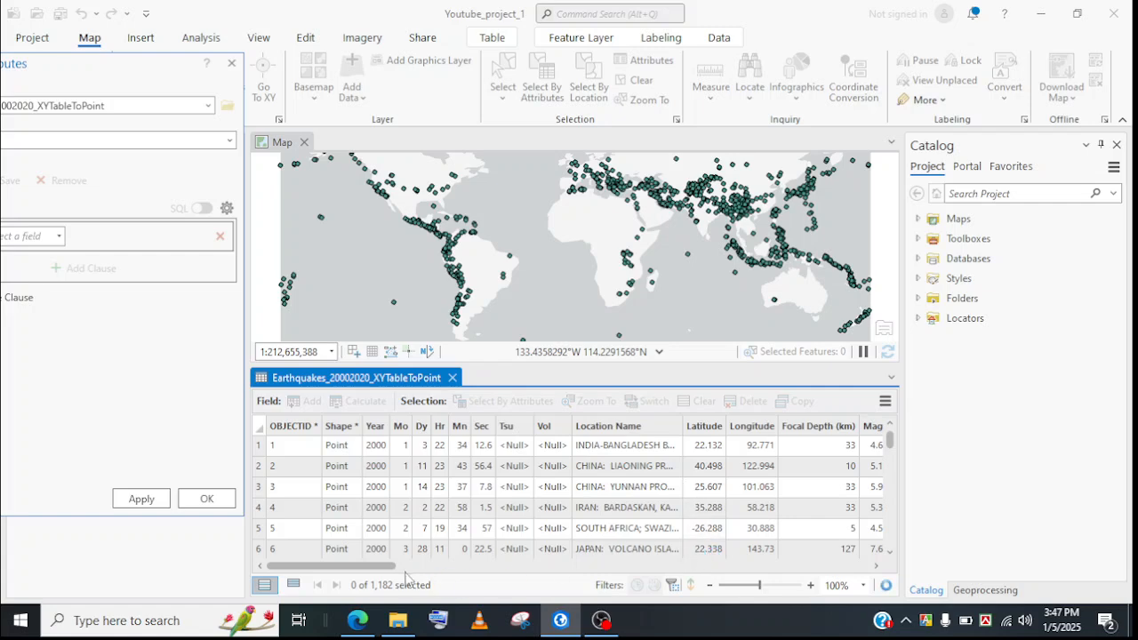
# Step: Examine the magnitude values in the Mag column of the earthquake attribute table
pyautogui.moveTo(383, 566); pyautogui.dragTo(454, 567)
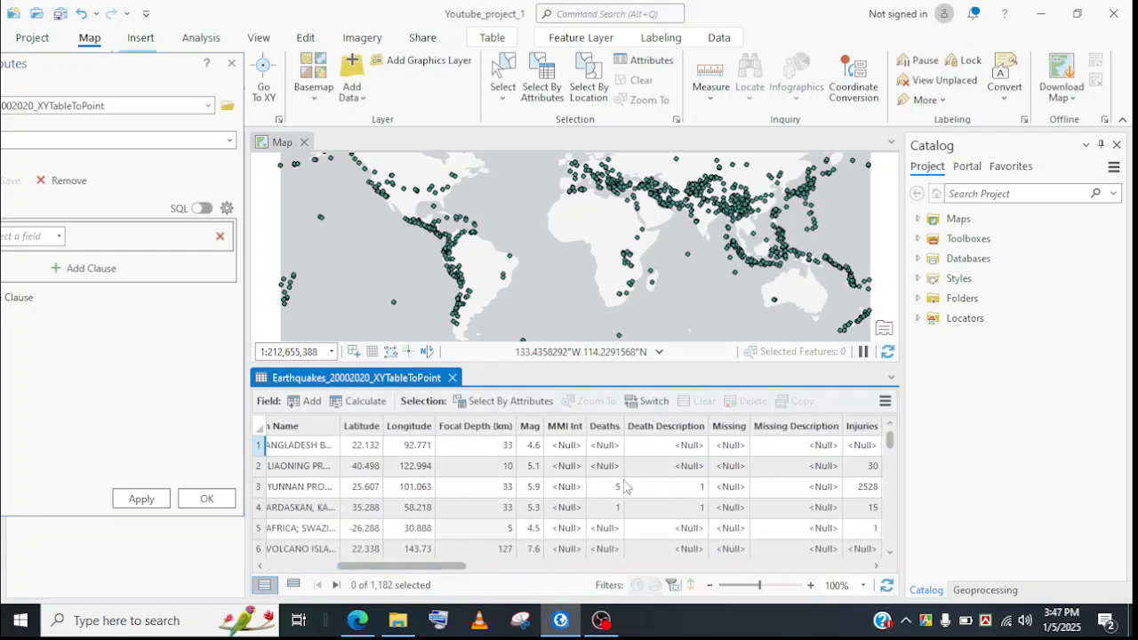
pyautogui.click(531, 434)
pyautogui.scroll(-3, 539, 480)
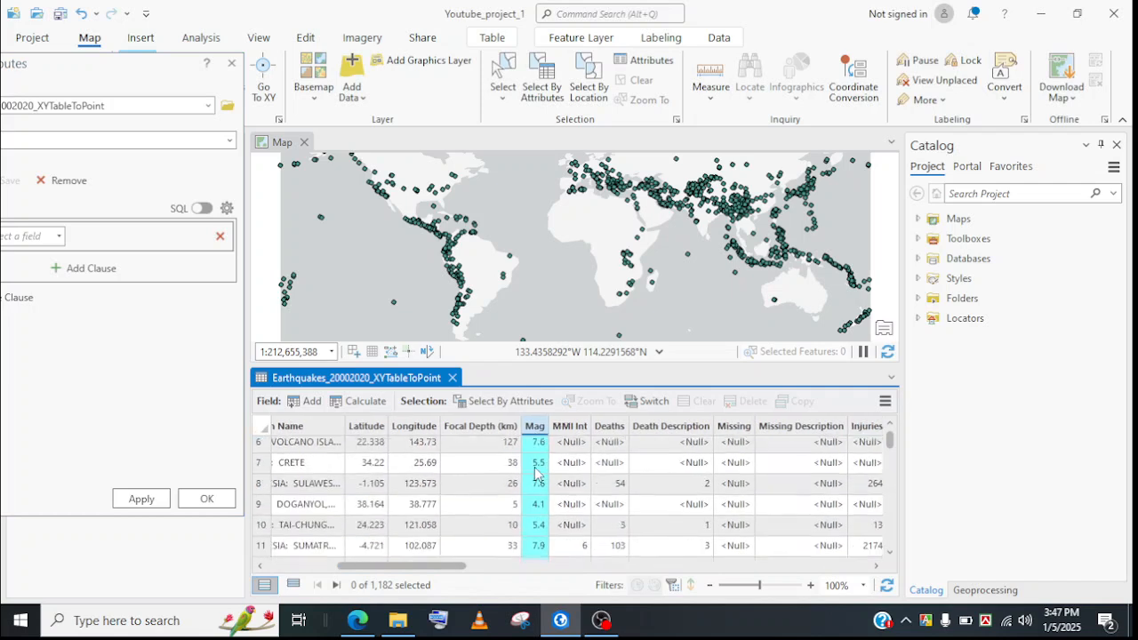
pyautogui.scroll(3, 541, 511)
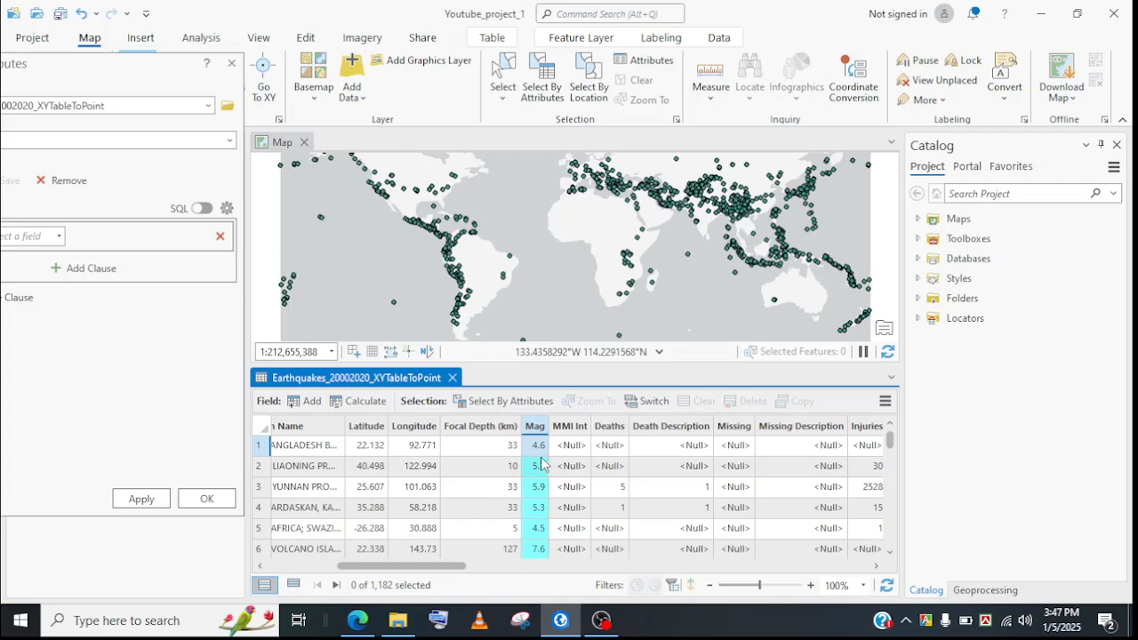
pyautogui.scroll(-14, 545, 480)
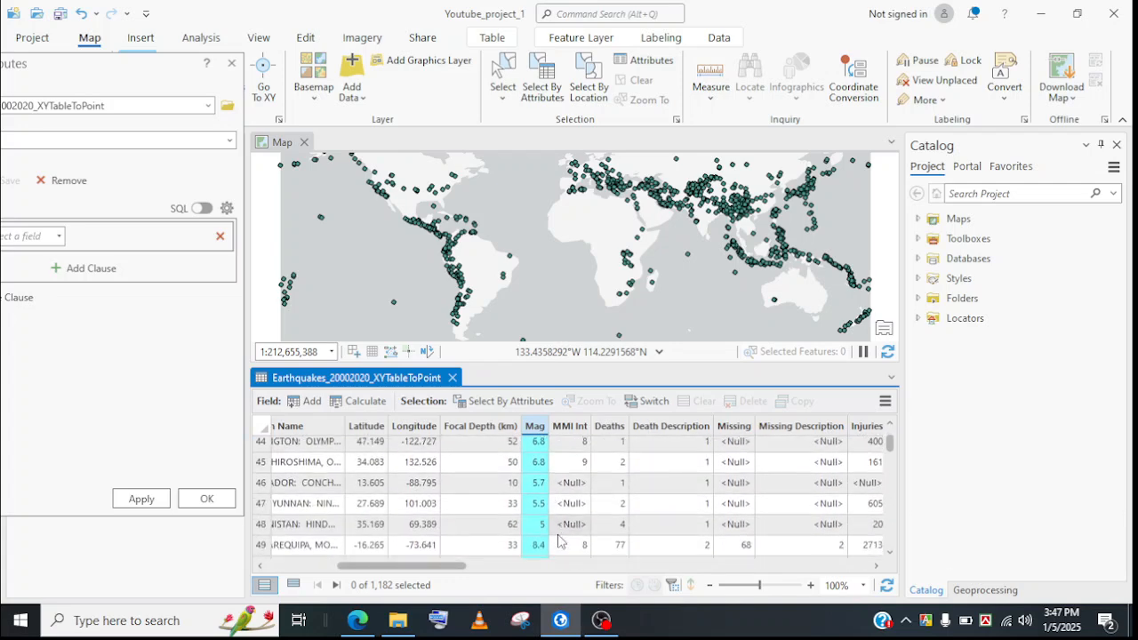
pyautogui.scroll(-6, 544, 533)
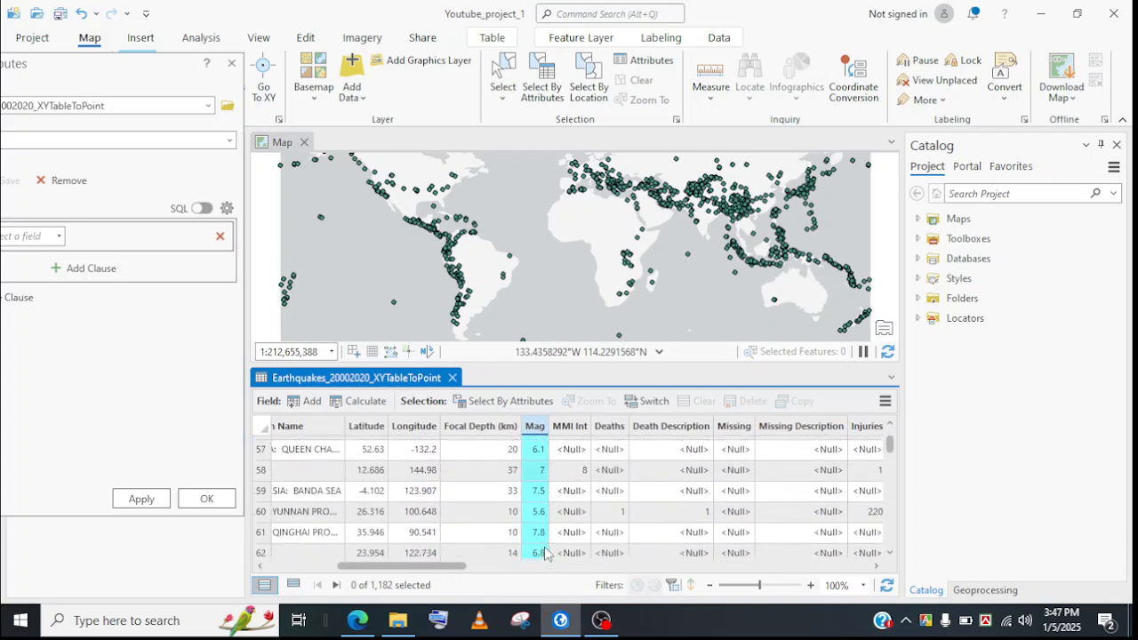
pyautogui.scroll(20, 539, 516)
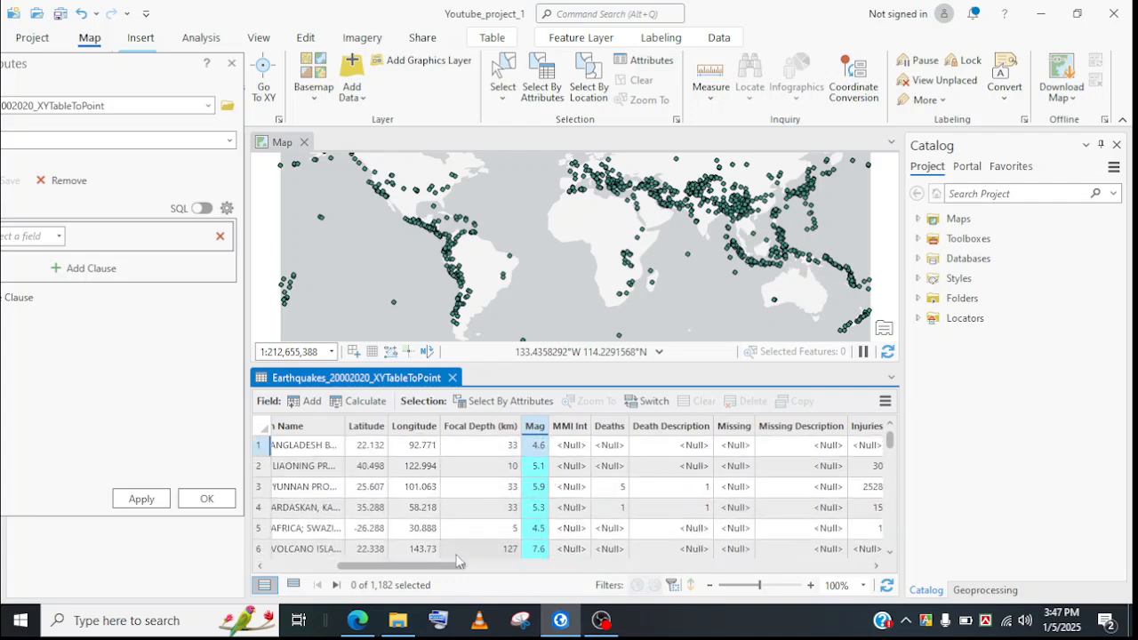
pyautogui.moveTo(426, 572); pyautogui.dragTo(405, 572)
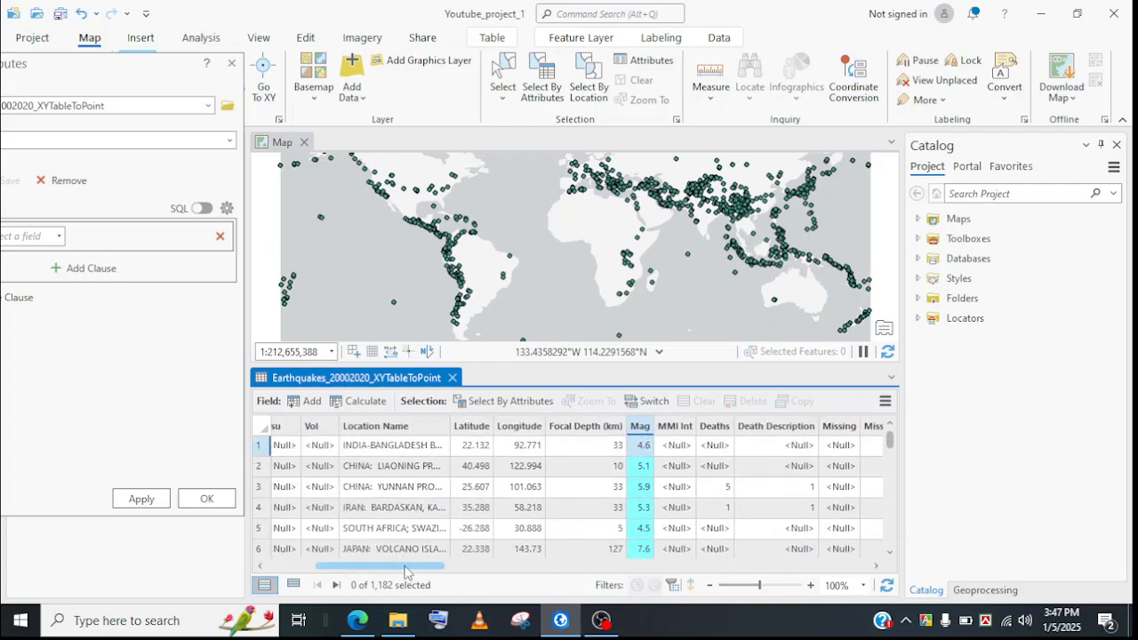
# Step: Move the Select By Attributes dialog back over the map and choose Mag as the query field
pyautogui.moveTo(147, 76); pyautogui.dragTo(747, 149)
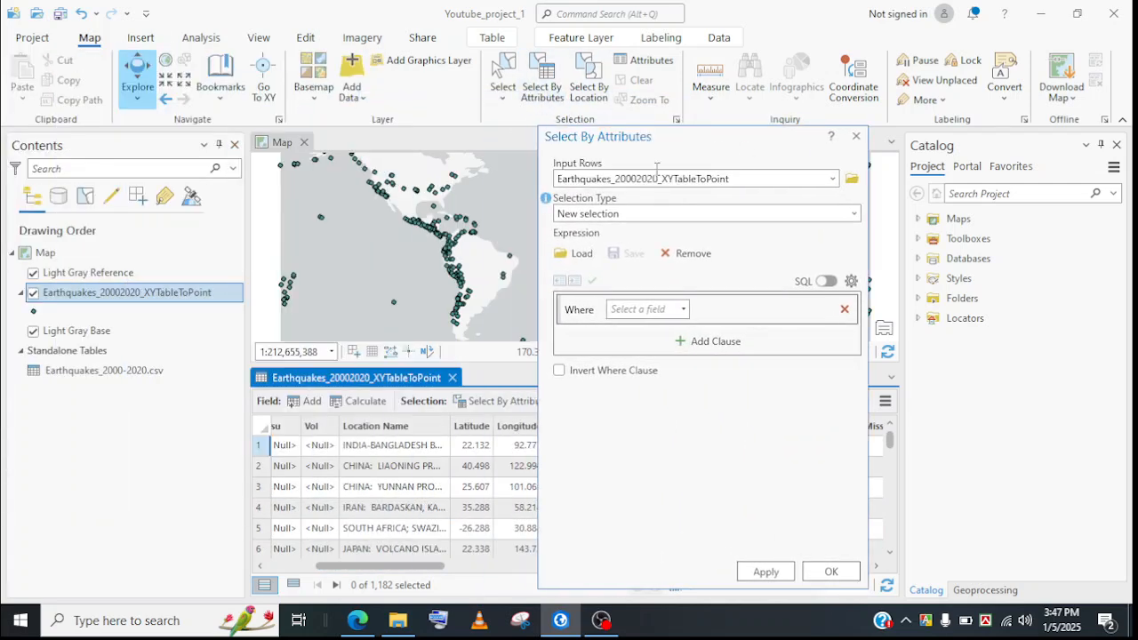
pyautogui.moveTo(626, 144); pyautogui.dragTo(621, 96)
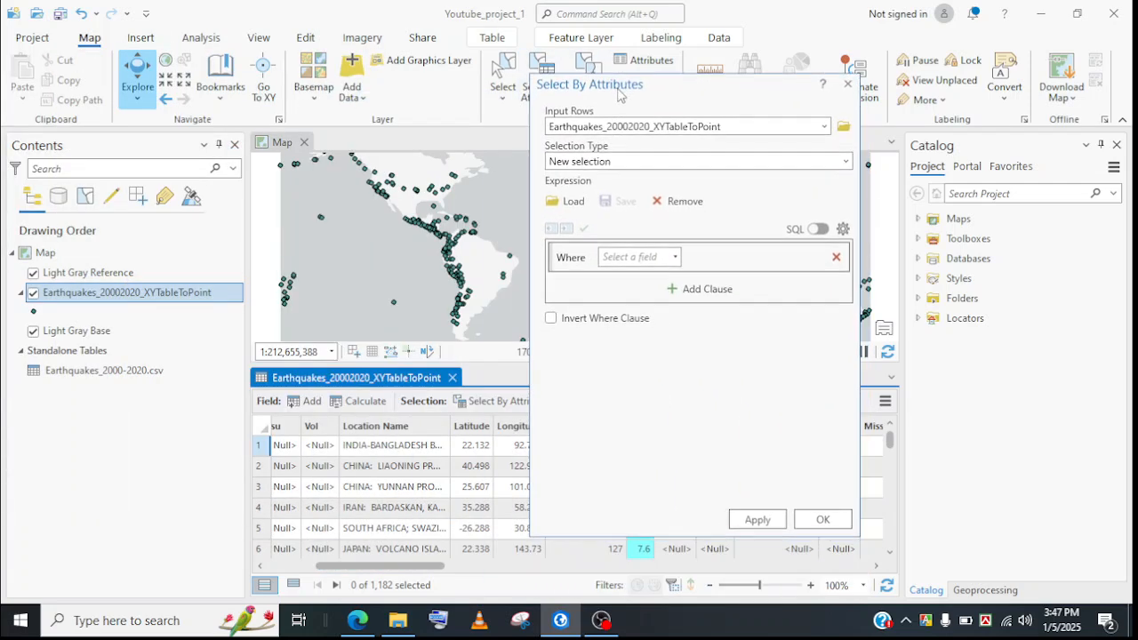
pyautogui.click(640, 258)
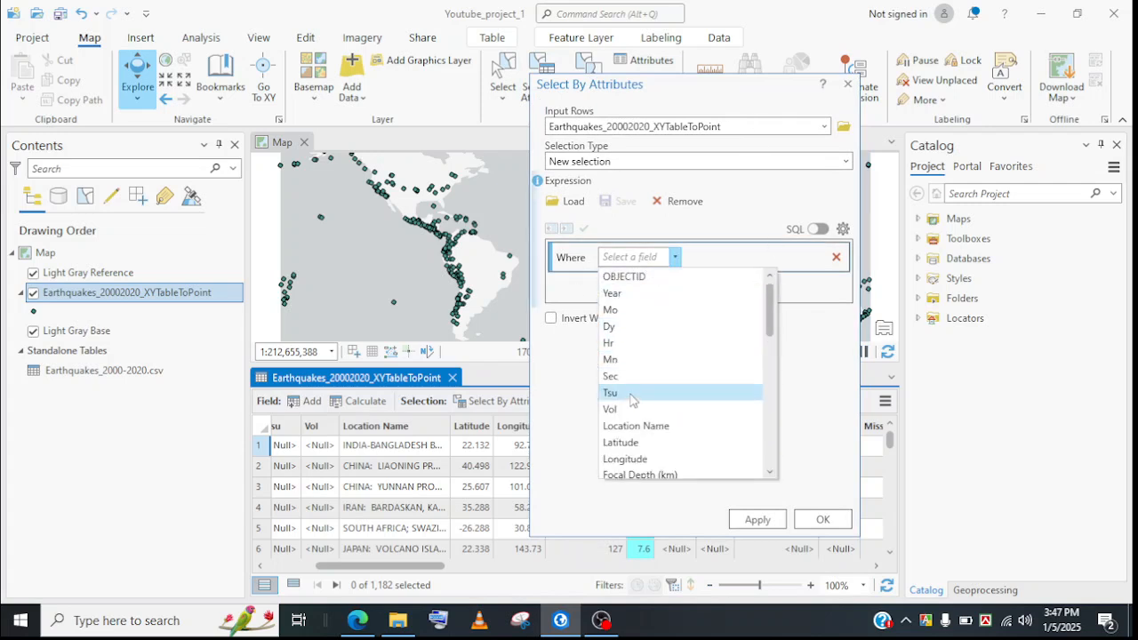
pyautogui.scroll(-1, 637, 422)
pyautogui.click(641, 443)
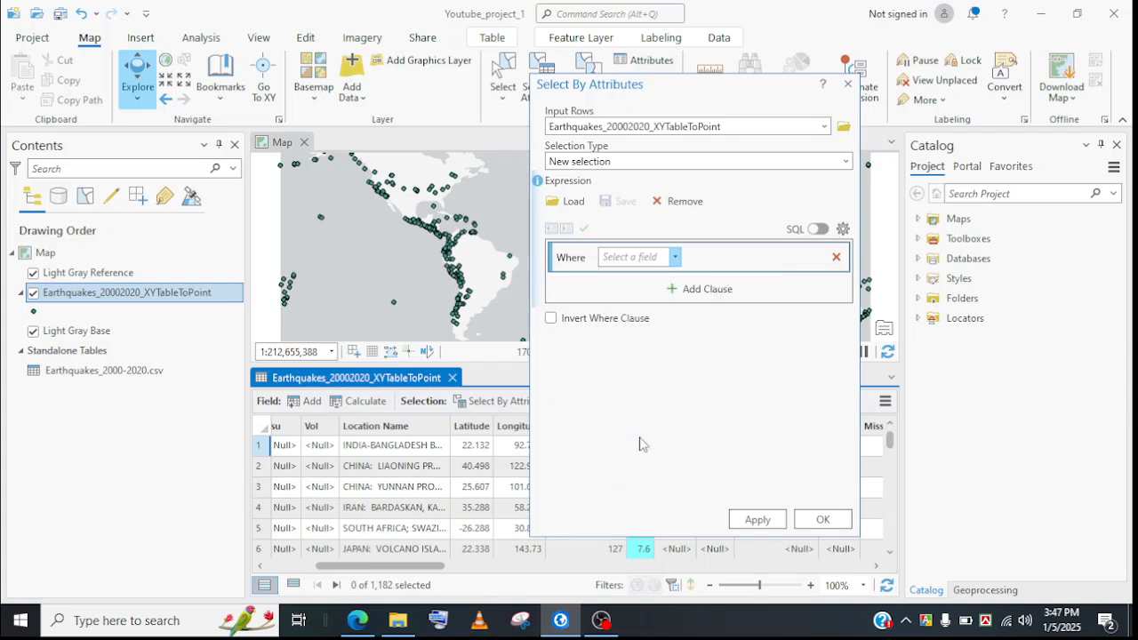
# Step: Complete the query as Mag is greater than or equal to 7, apply the selection and close the dialog
pyautogui.click(719, 258)
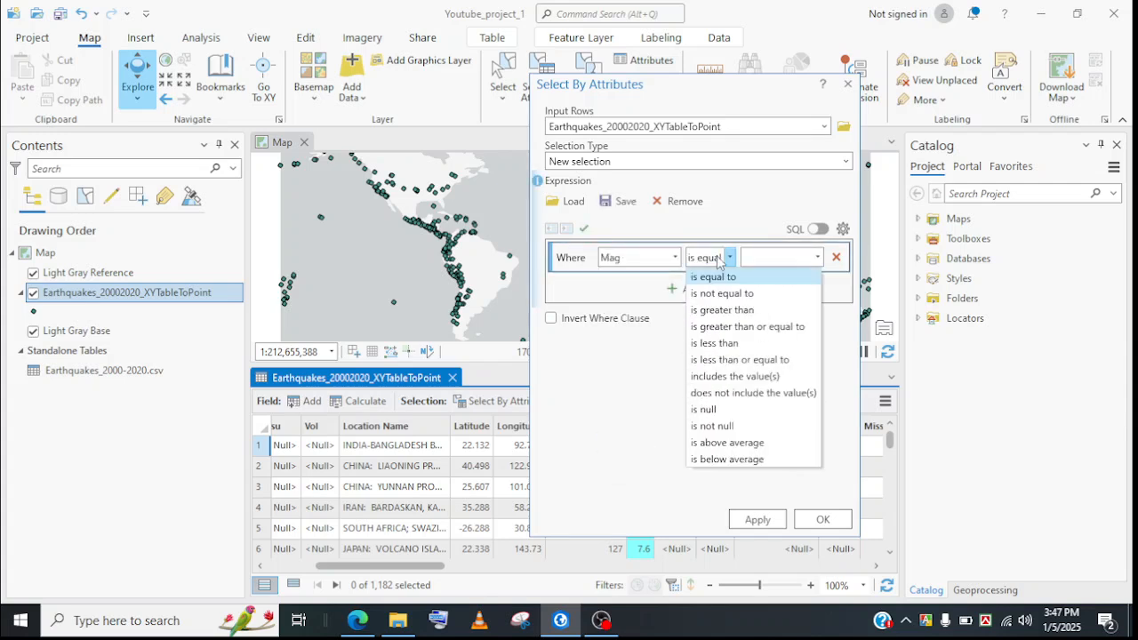
pyautogui.click(747, 328)
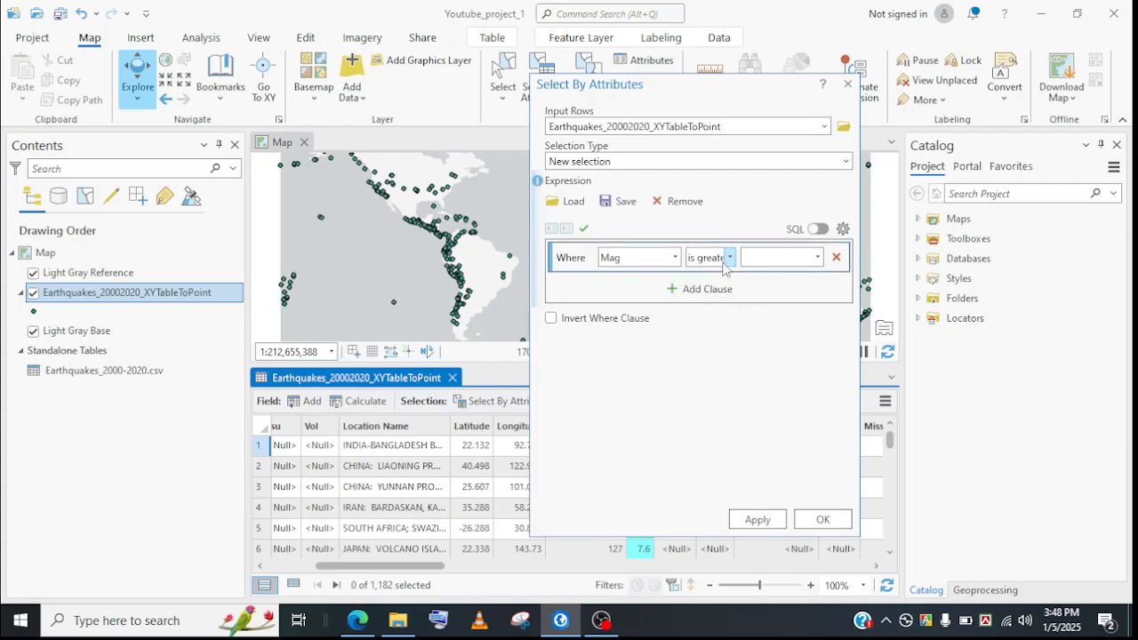
pyautogui.click(729, 259)
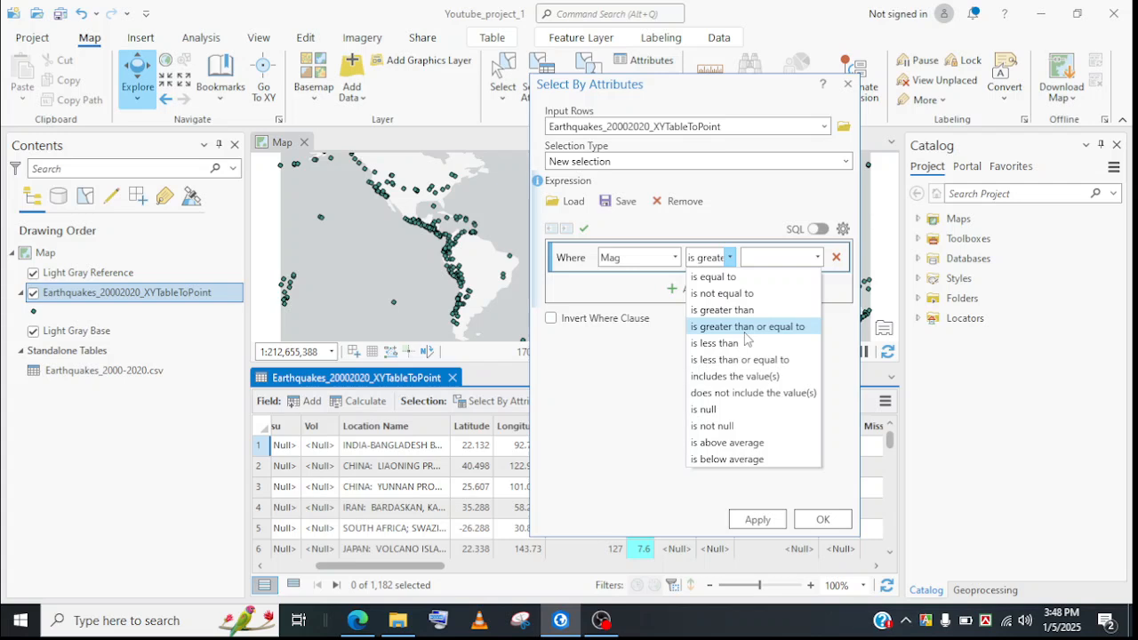
pyautogui.click(749, 327)
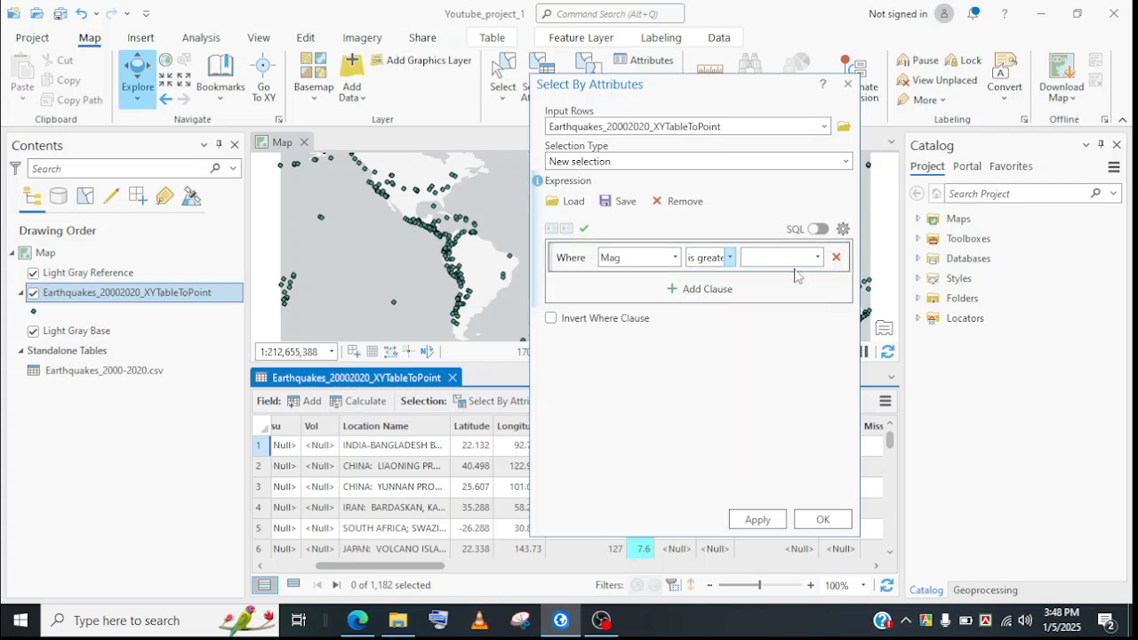
pyautogui.click(770, 258)
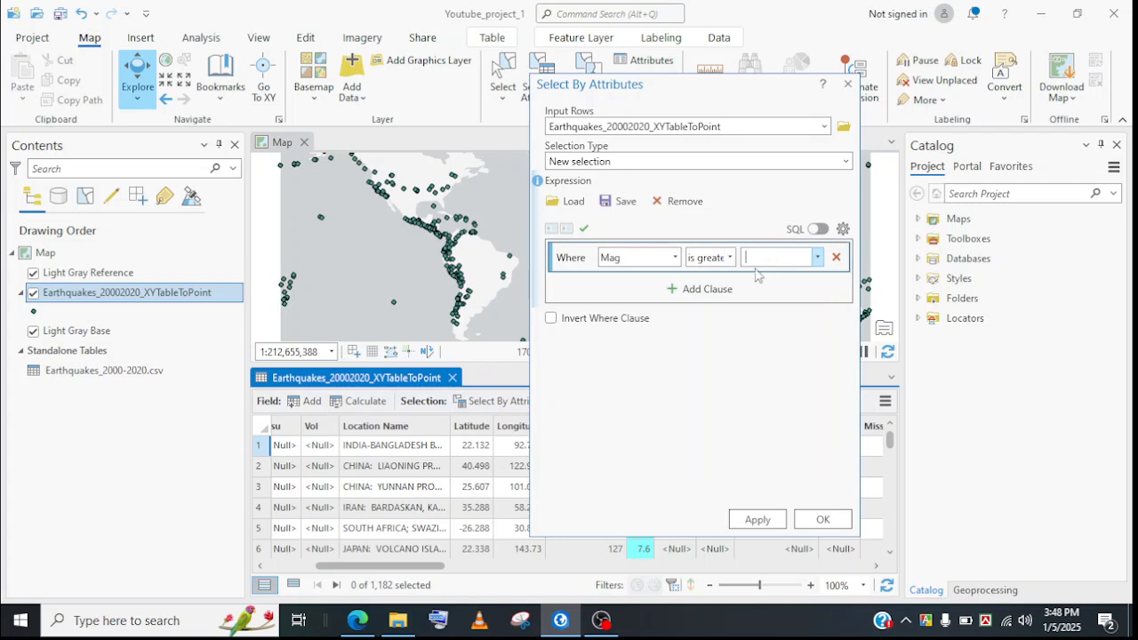
pyautogui.write('7')
pyautogui.click(763, 524)
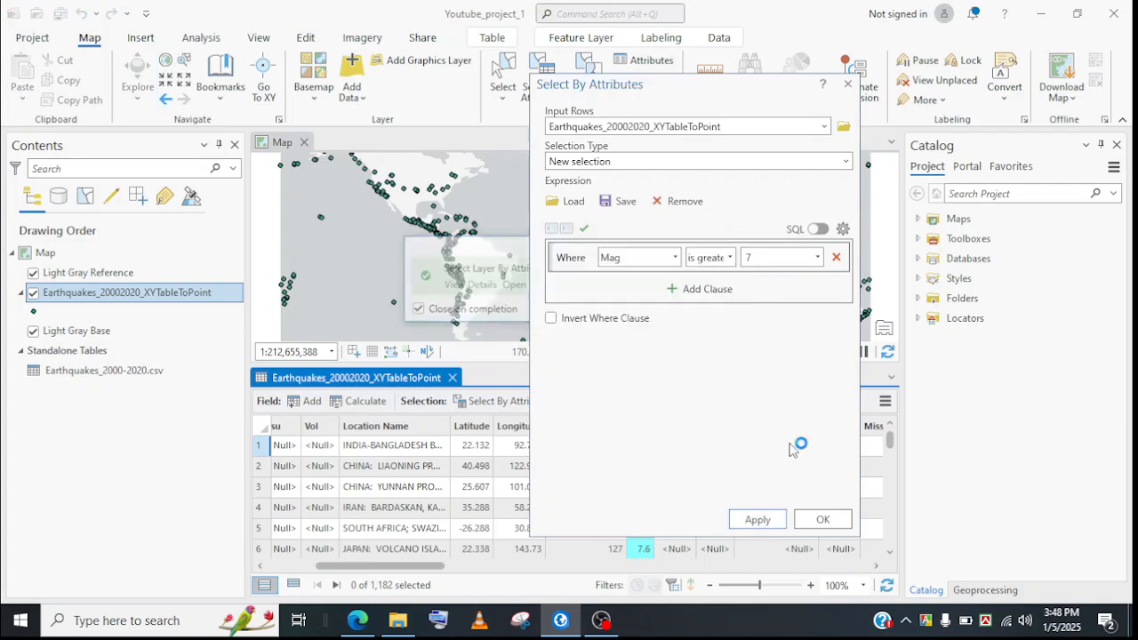
pyautogui.click(823, 519)
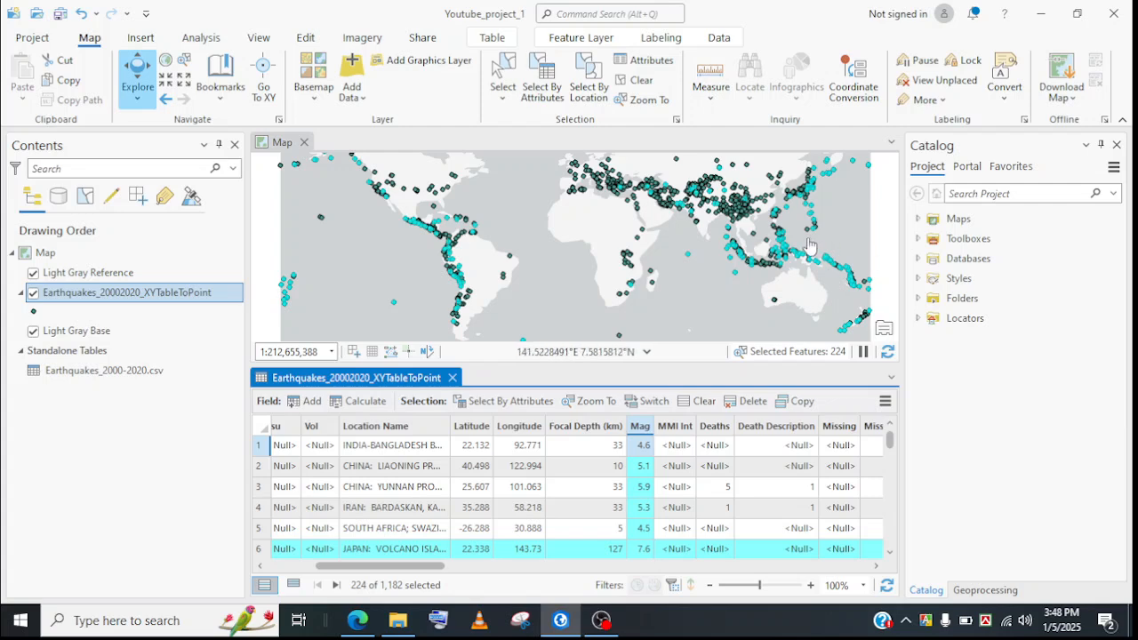
# Step: Look through the attribute table to check the magnitudes of the selected earthquake records
pyautogui.scroll(-3, 661, 516)
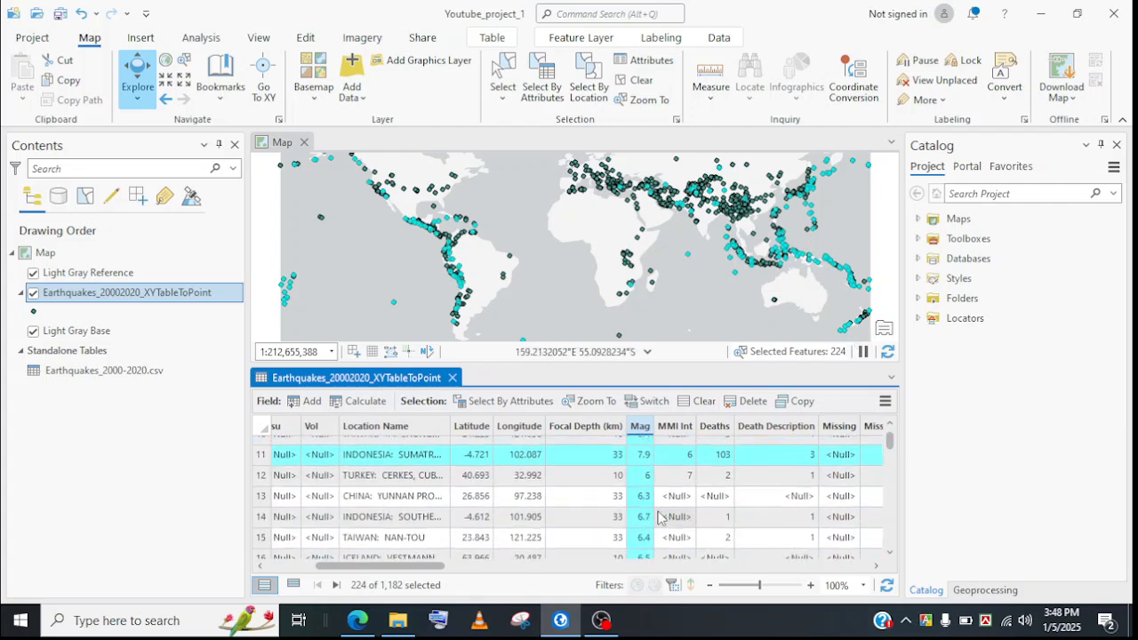
pyautogui.scroll(2, 641, 500)
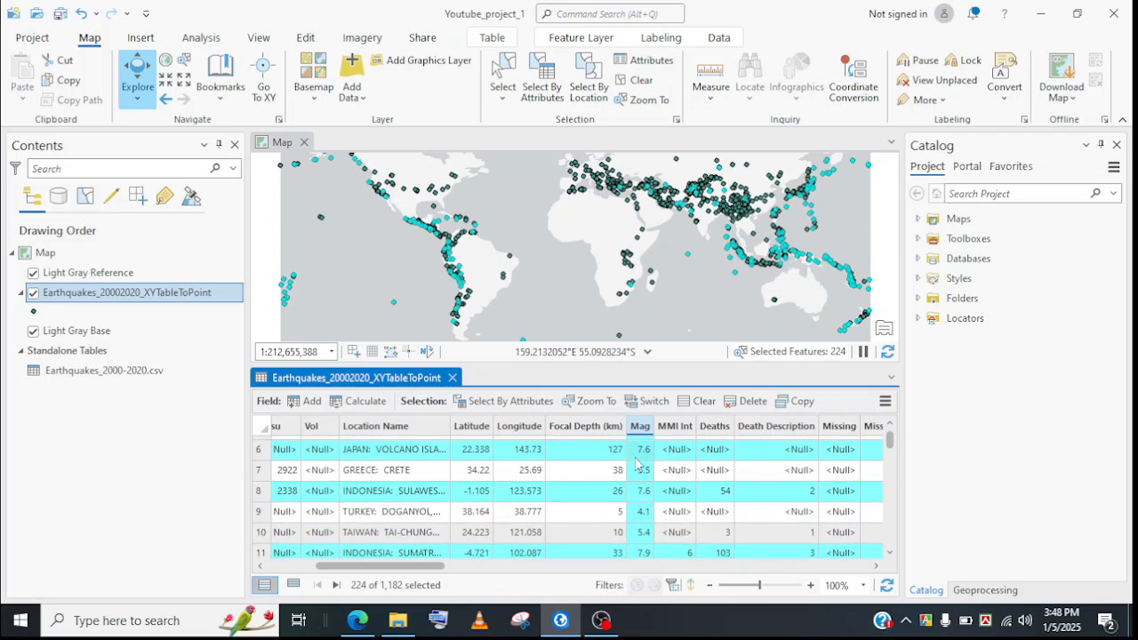
pyautogui.scroll(2, 671, 533)
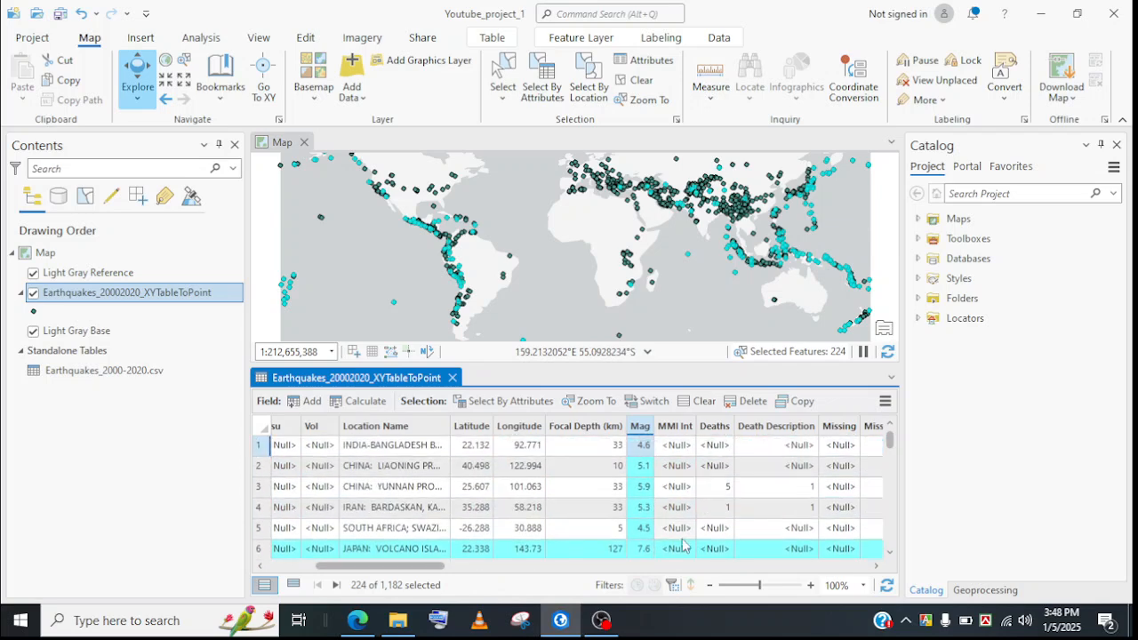
pyautogui.scroll(-2, 778, 526)
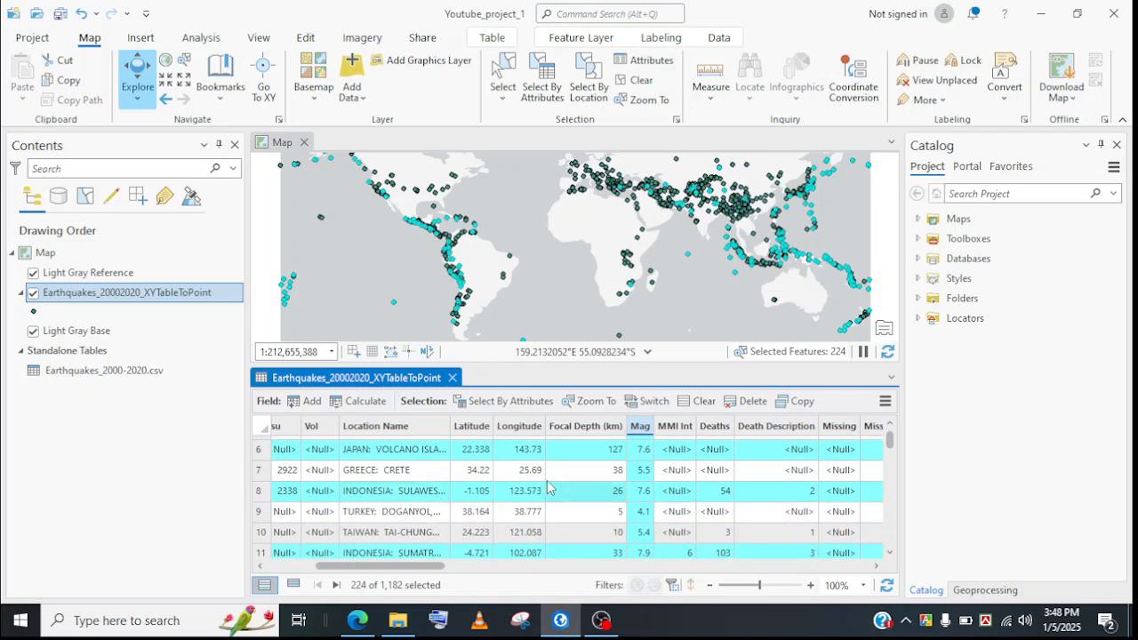
pyautogui.scroll(-4, 562, 488)
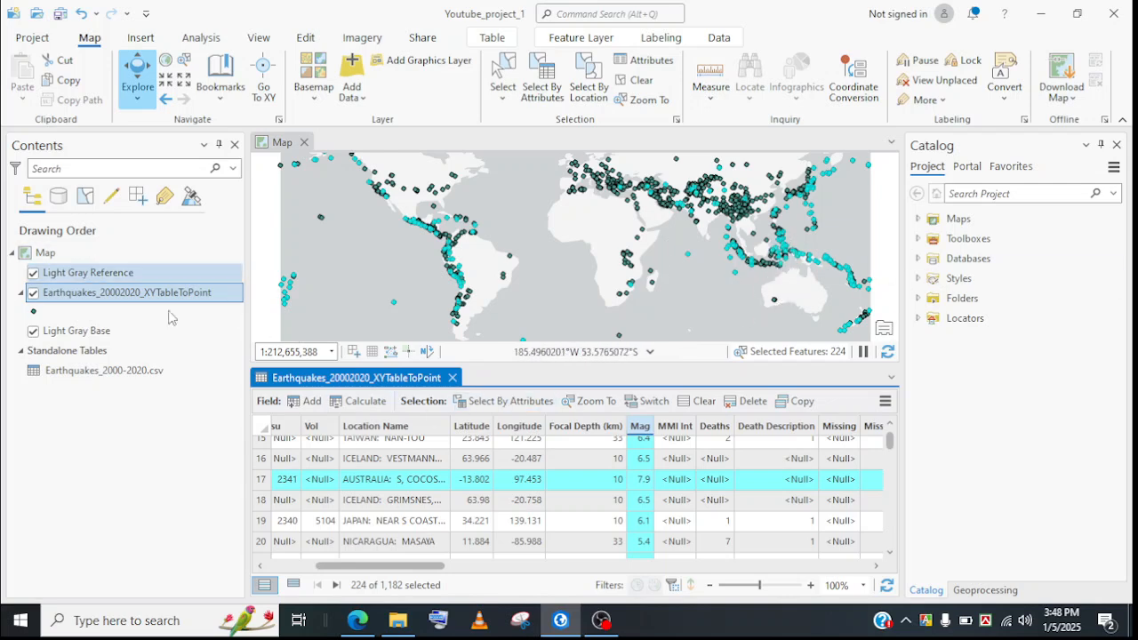
# Step: Export the selected features of the Earthquakes_20002020_XYTableToPoint layer to a geodatabase feature class named Earthquakes_above_7
pyautogui.rightClick(131, 293)
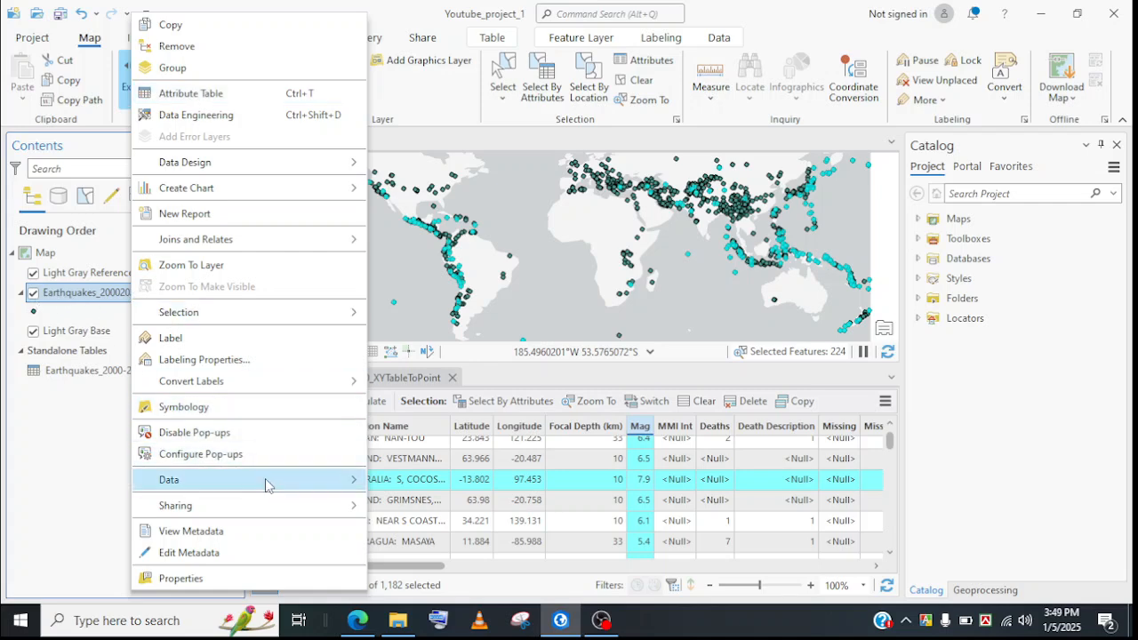
pyautogui.moveTo(269, 482)
pyautogui.click(426, 482)
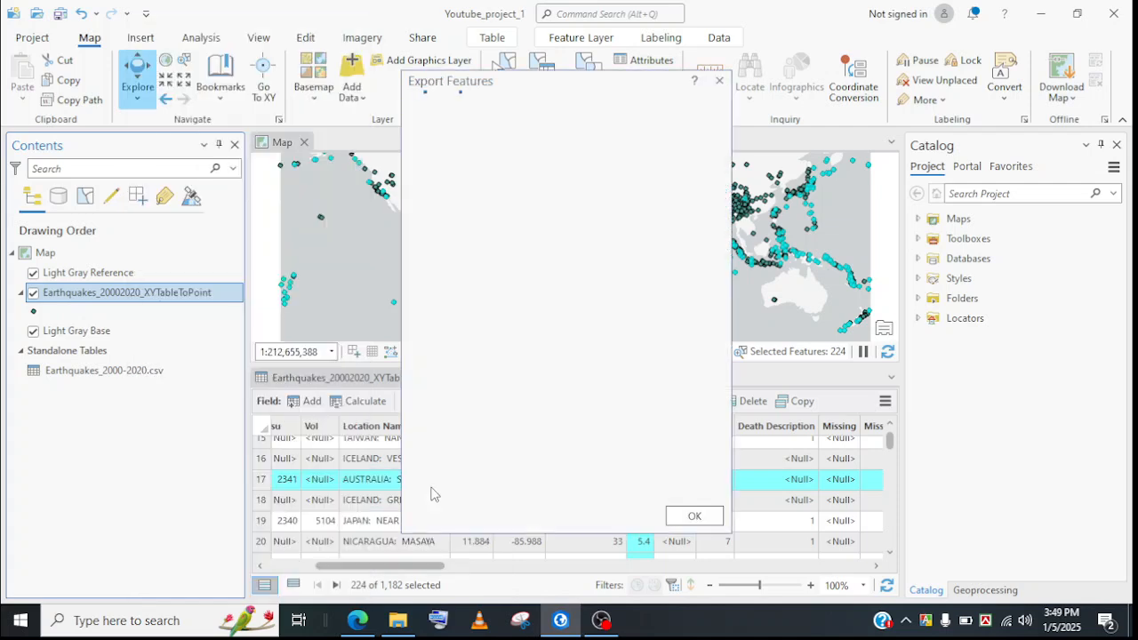
pyautogui.click(584, 203)
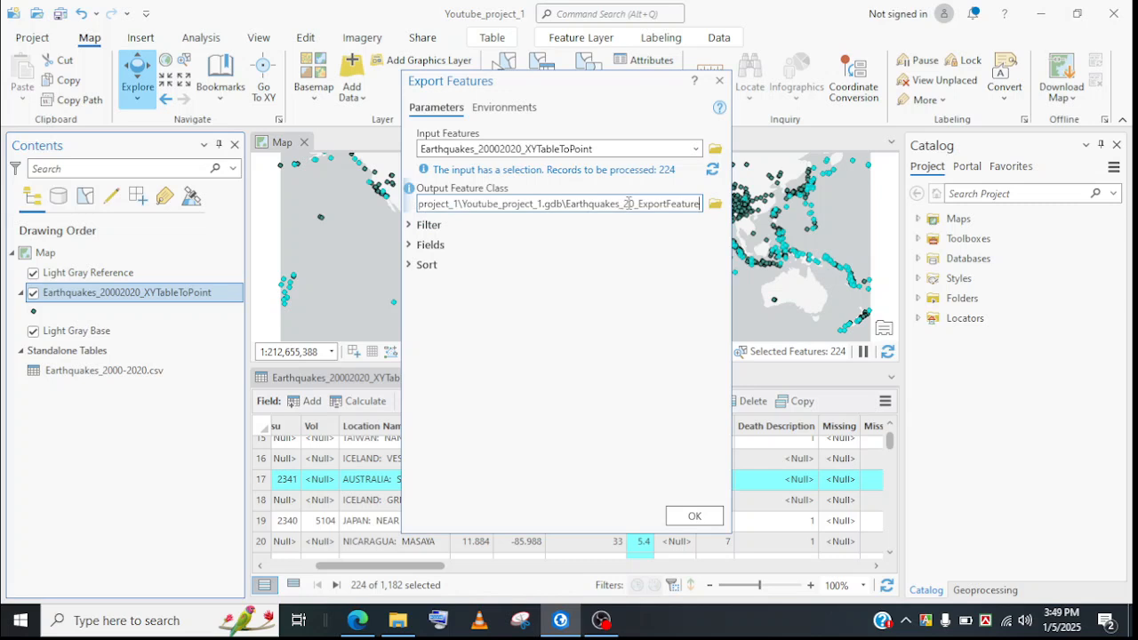
pyautogui.moveTo(628, 203); pyautogui.dragTo(687, 203)
pyautogui.press('BackSpace')
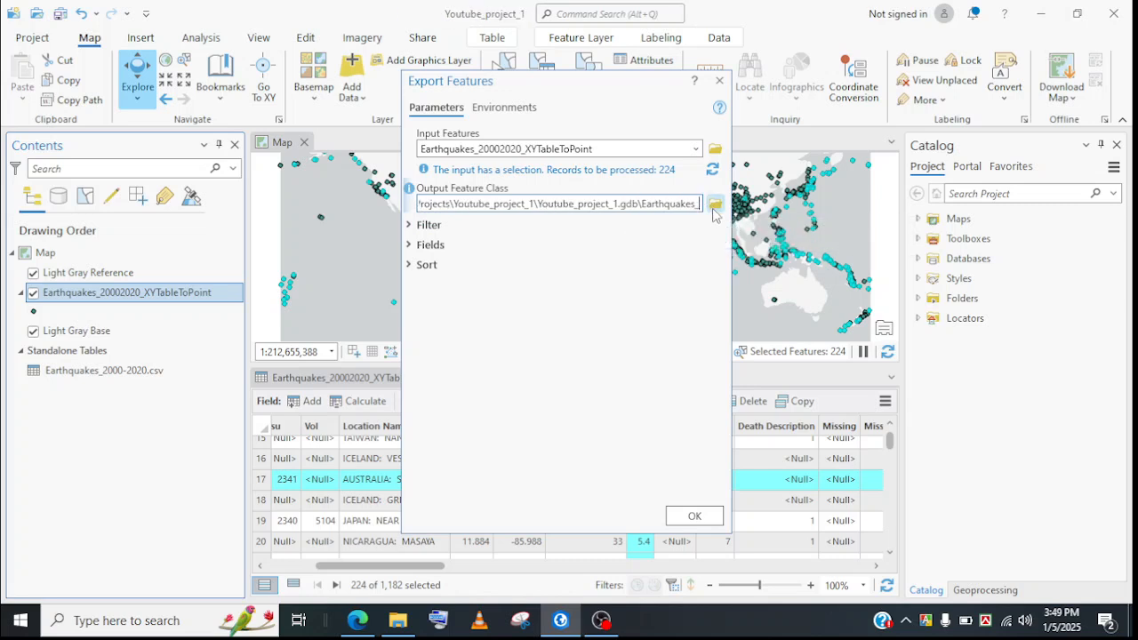
pyautogui.write('a')
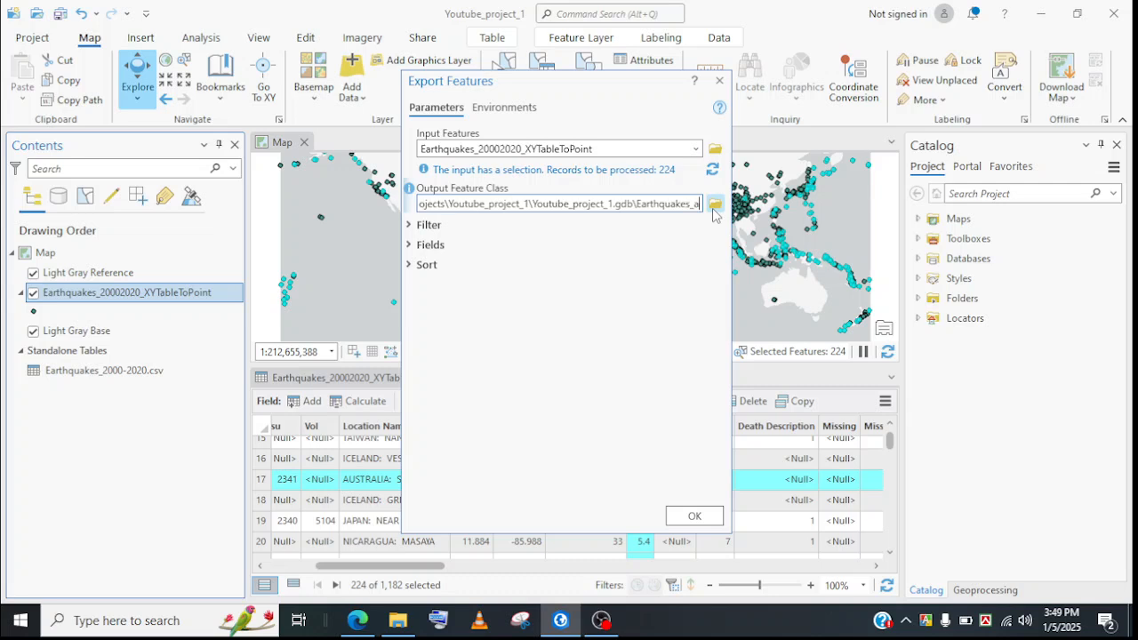
pyautogui.write('bove_7')
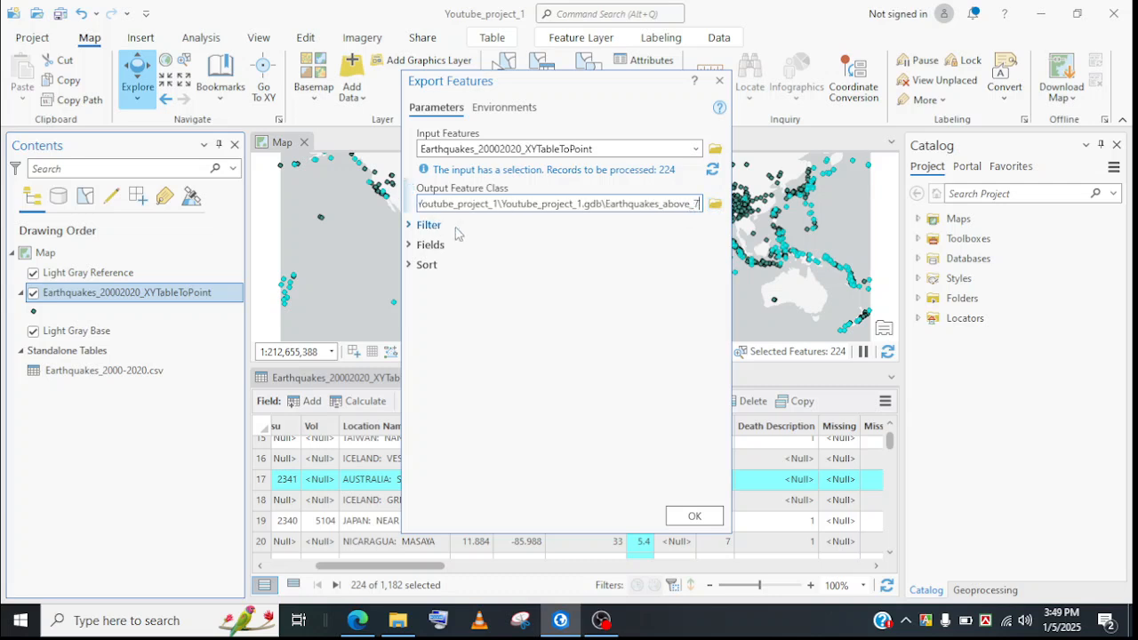
pyautogui.click(712, 519)
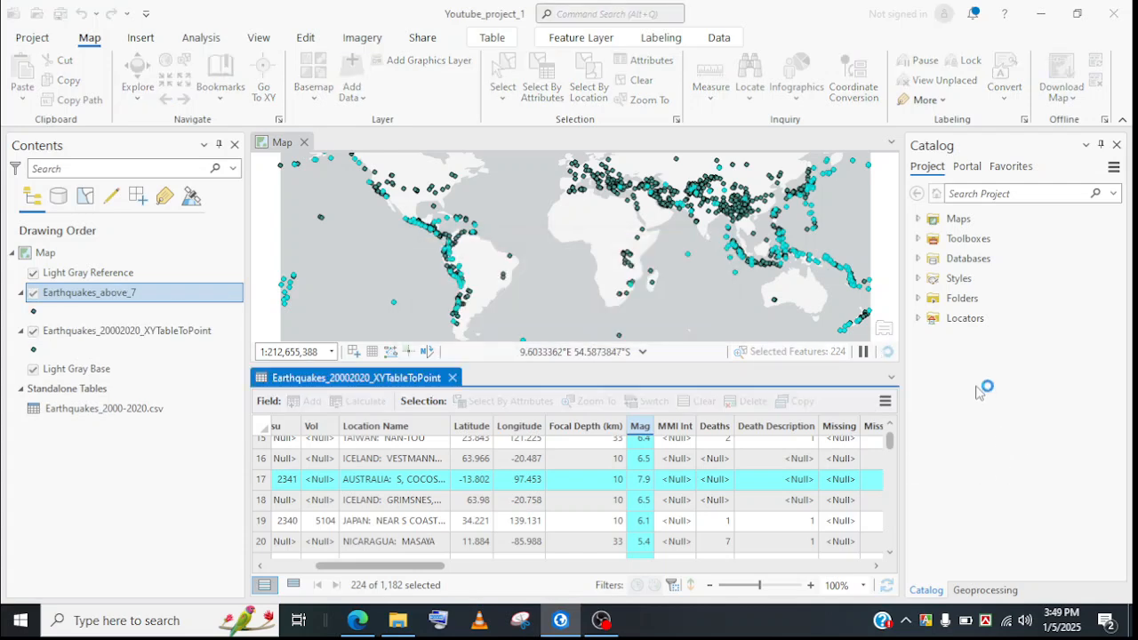
# Step: Hide the Earthquakes_20002020_XYTableToPoint layer on the map and close its attribute table
pyautogui.click(33, 332)
pyautogui.click(33, 333)
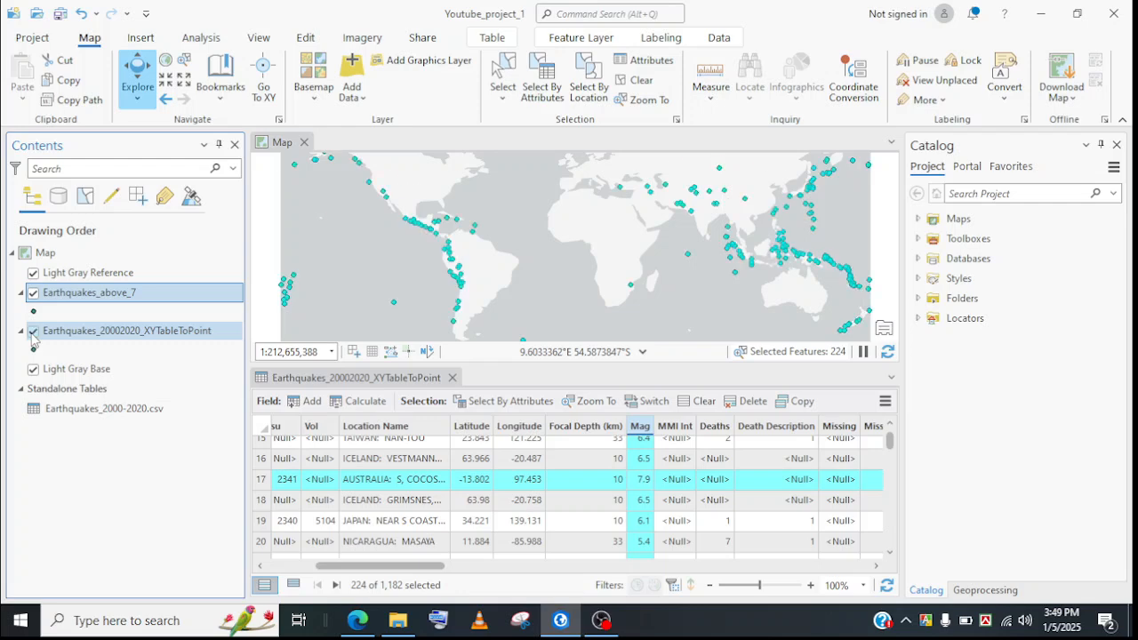
pyautogui.click(33, 333)
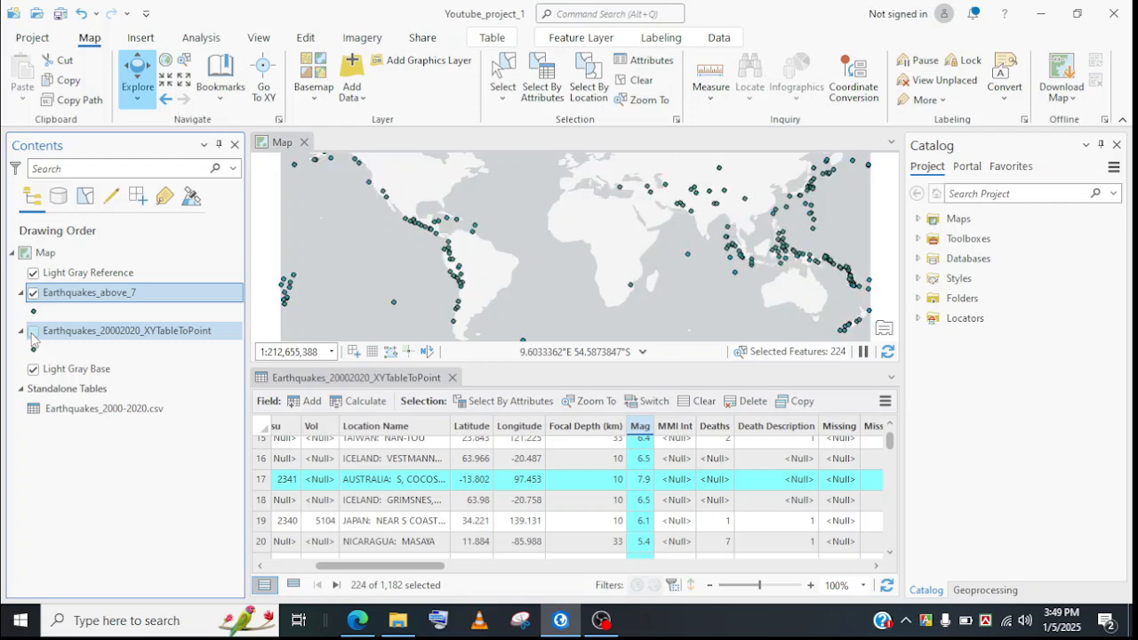
pyautogui.click(451, 377)
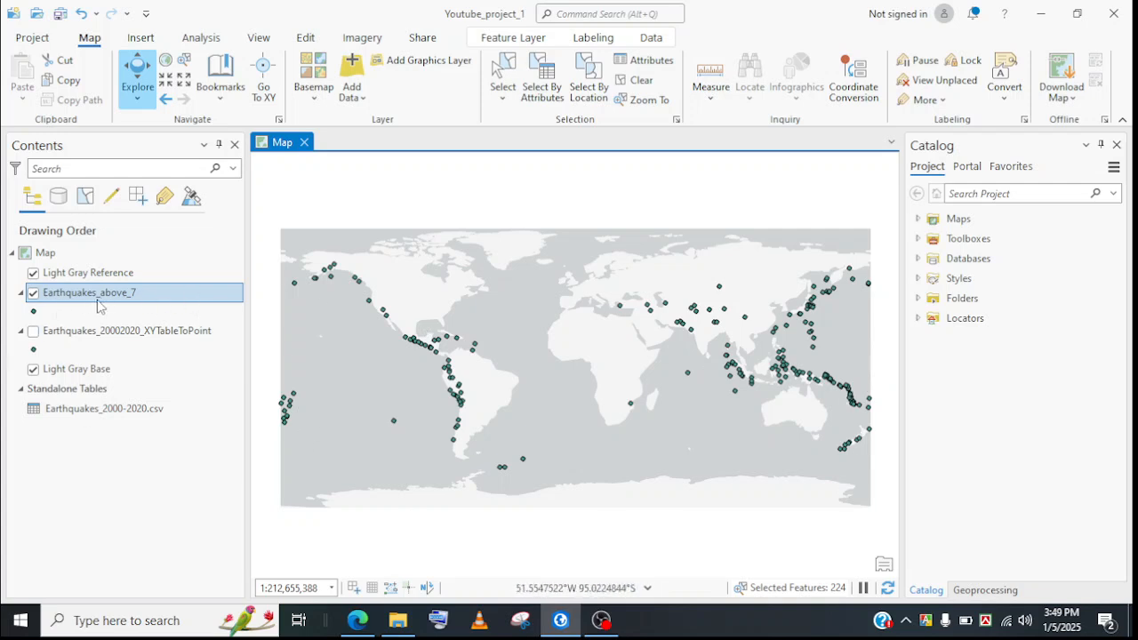
# Step: Toggle the Earthquakes_above_7 layer's visibility and look through the Mag values in its attribute table, leaving the layer visible and the table closed
pyautogui.click(33, 294)
pyautogui.click(33, 295)
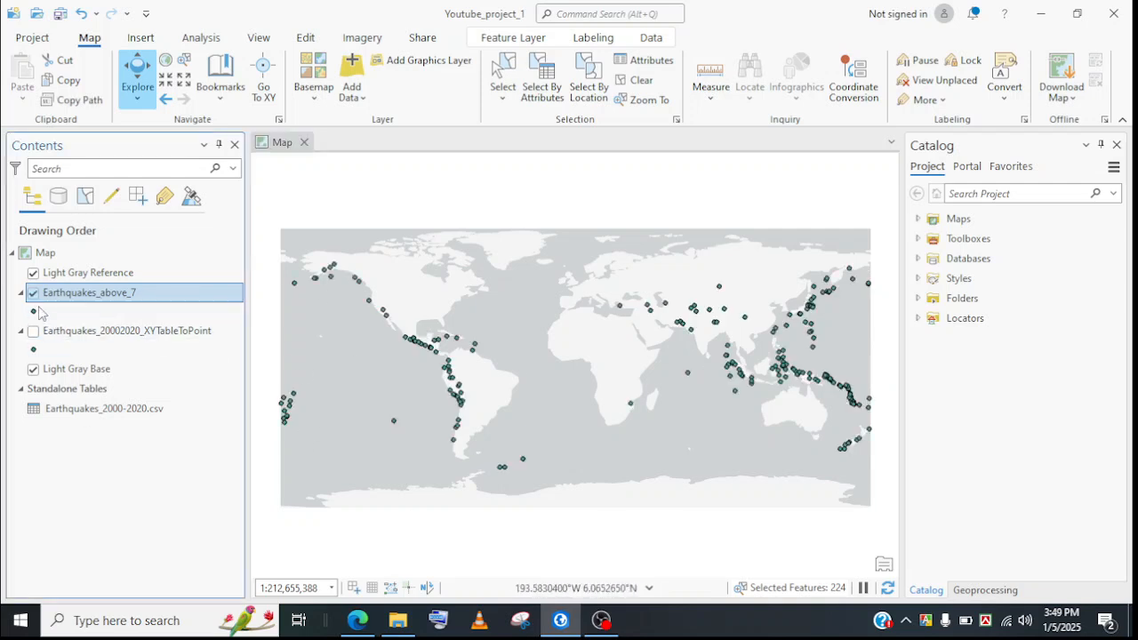
pyautogui.rightClick(125, 295)
pyautogui.click(196, 93)
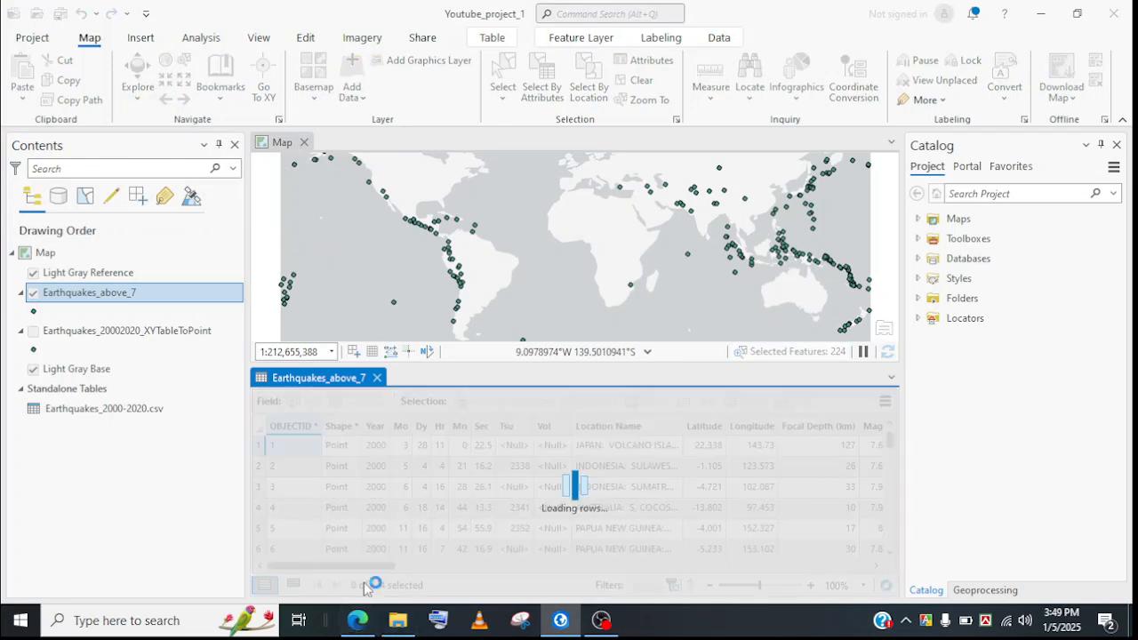
pyautogui.moveTo(384, 566); pyautogui.dragTo(414, 567)
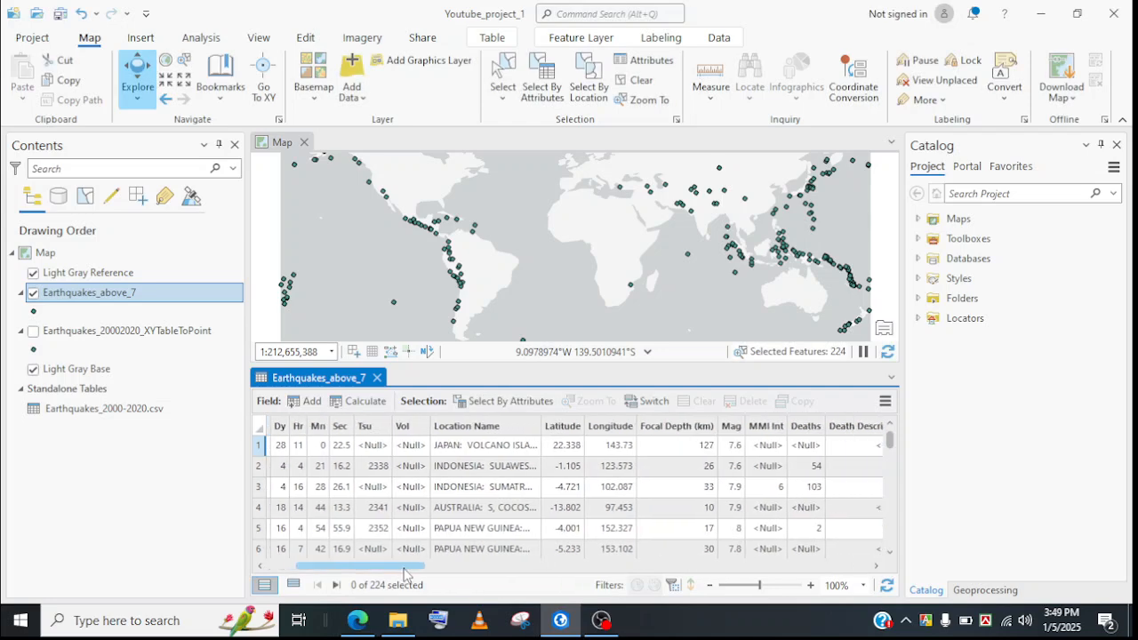
pyautogui.click(735, 427)
pyautogui.scroll(-8, 736, 520)
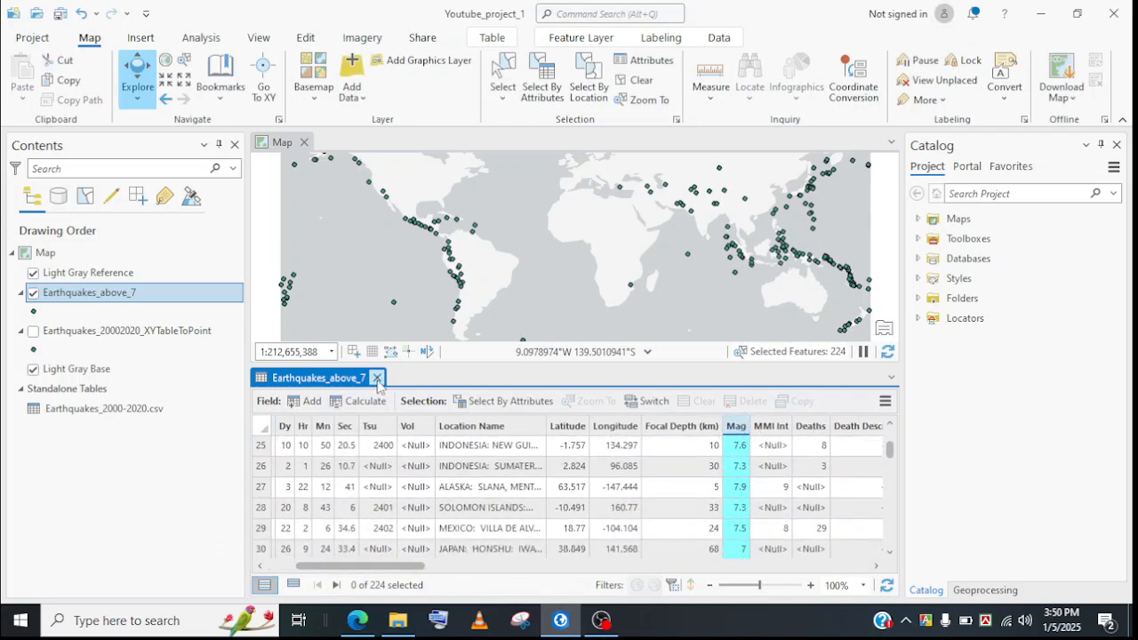
pyautogui.click(377, 378)
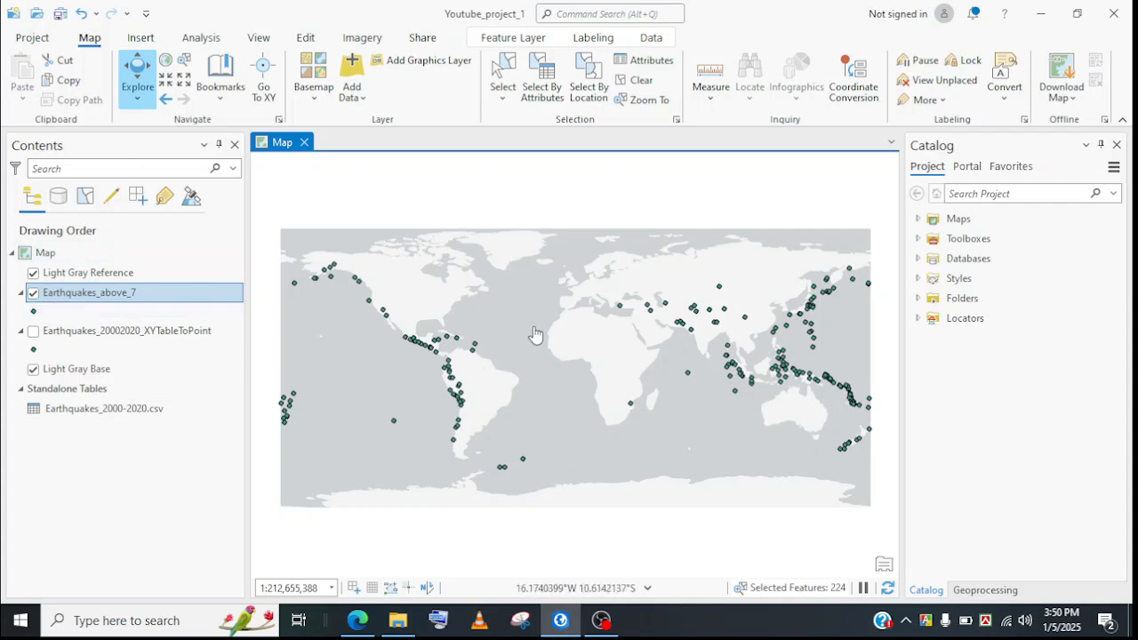
# Step: Examine how the Earthquakes_above_7 points are distributed across the world map and zoom in on those around Japan
pyautogui.moveTo(637, 380); pyautogui.dragTo(554, 389)
pyautogui.moveTo(767, 395); pyautogui.dragTo(604, 383)
pyautogui.moveTo(475, 349); pyautogui.dragTo(616, 337)
pyautogui.scroll(2, 617, 336)
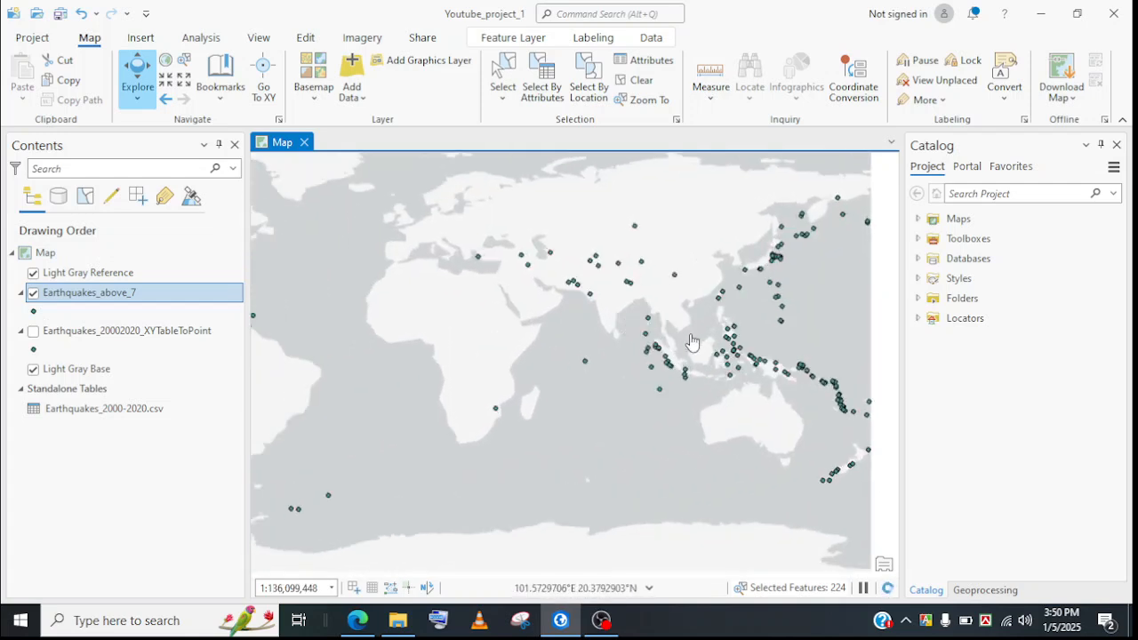
pyautogui.scroll(1, 755, 268)
pyautogui.moveTo(791, 283); pyautogui.dragTo(681, 356)
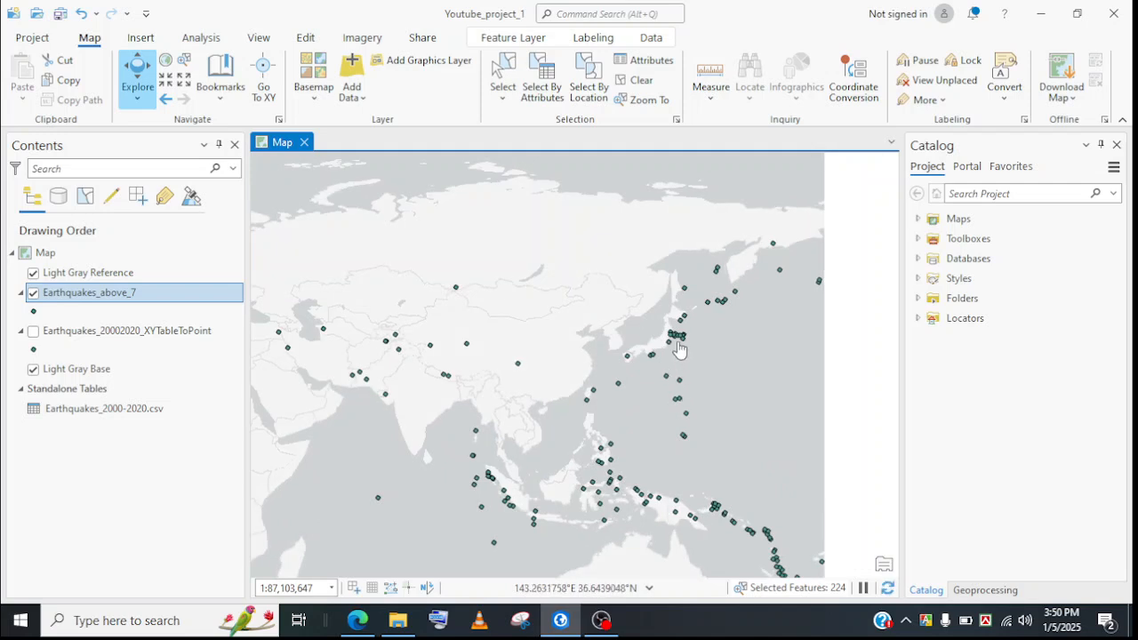
pyautogui.scroll(3, 681, 338)
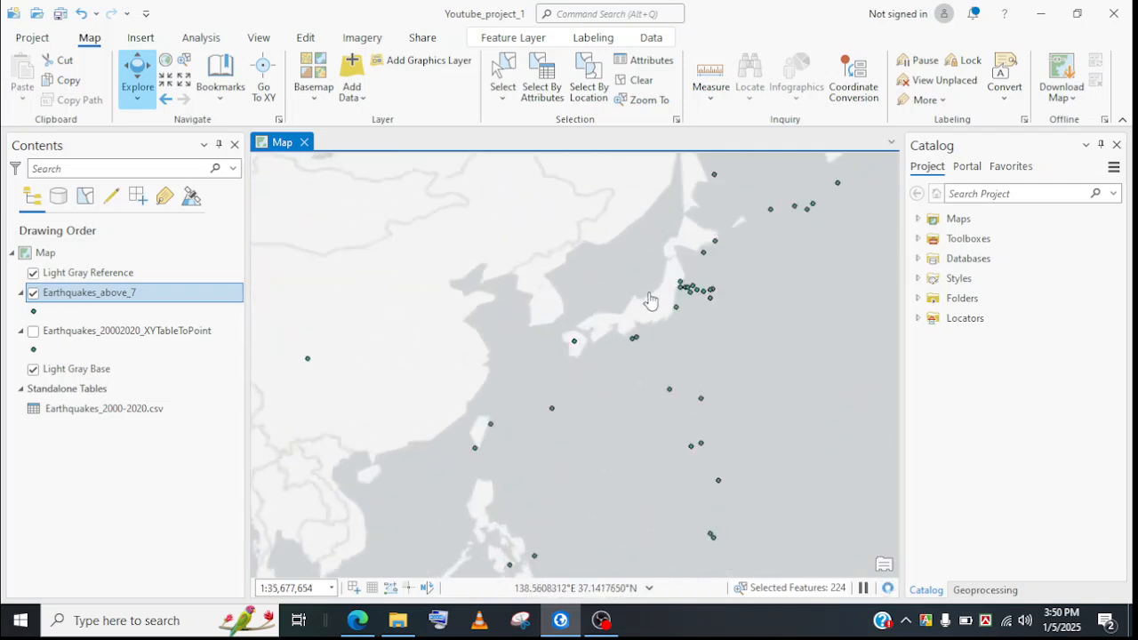
pyautogui.moveTo(731, 286); pyautogui.dragTo(728, 370)
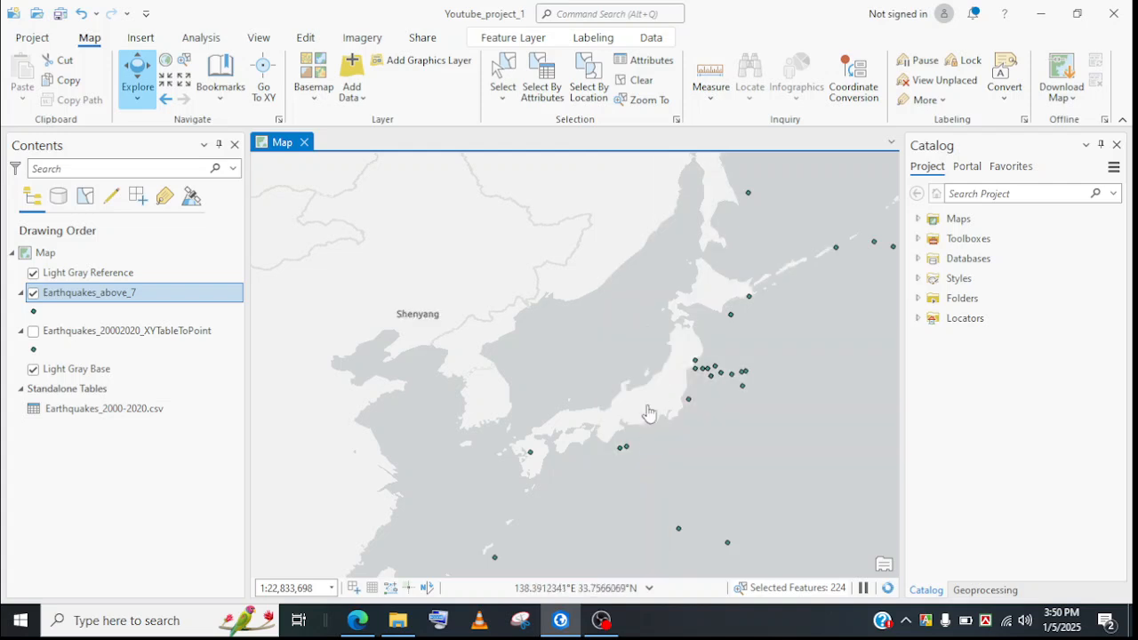
pyautogui.scroll(1, 685, 409)
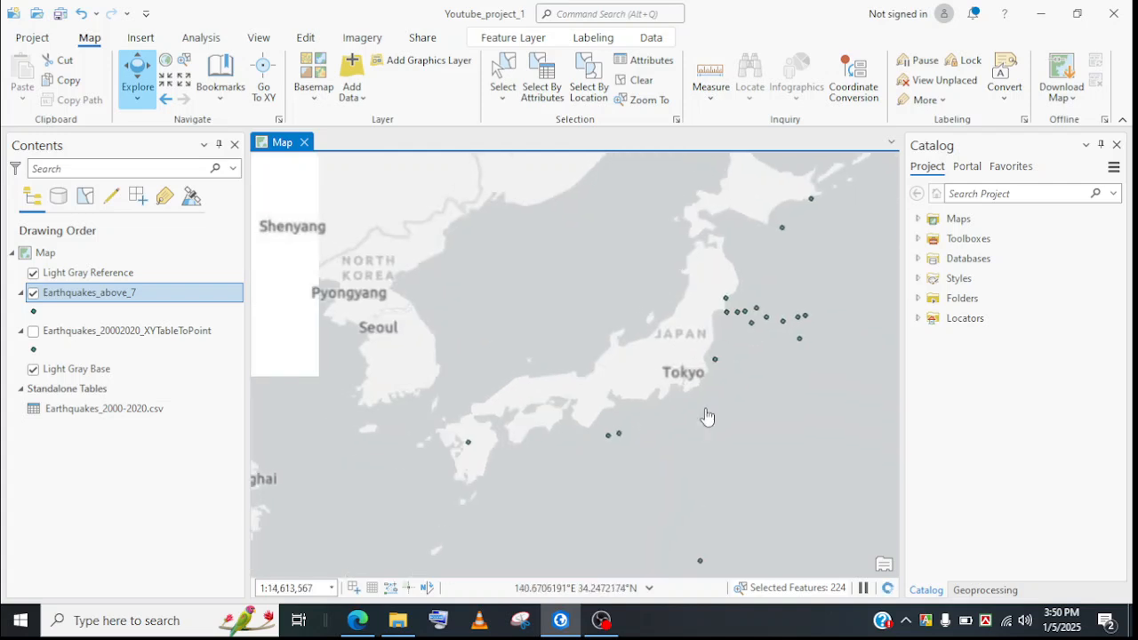
pyautogui.scroll(-1, 696, 374)
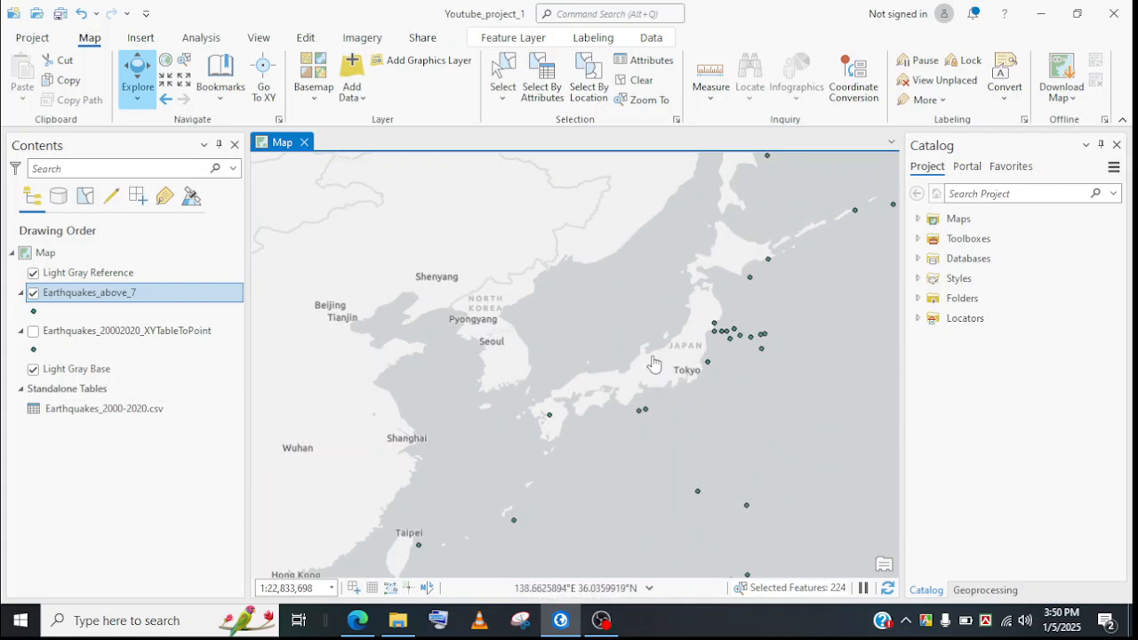
# Step: Select the Earthquakes_above_7 points around Japan with a polygon selection drawn around the country
pyautogui.click(510, 105)
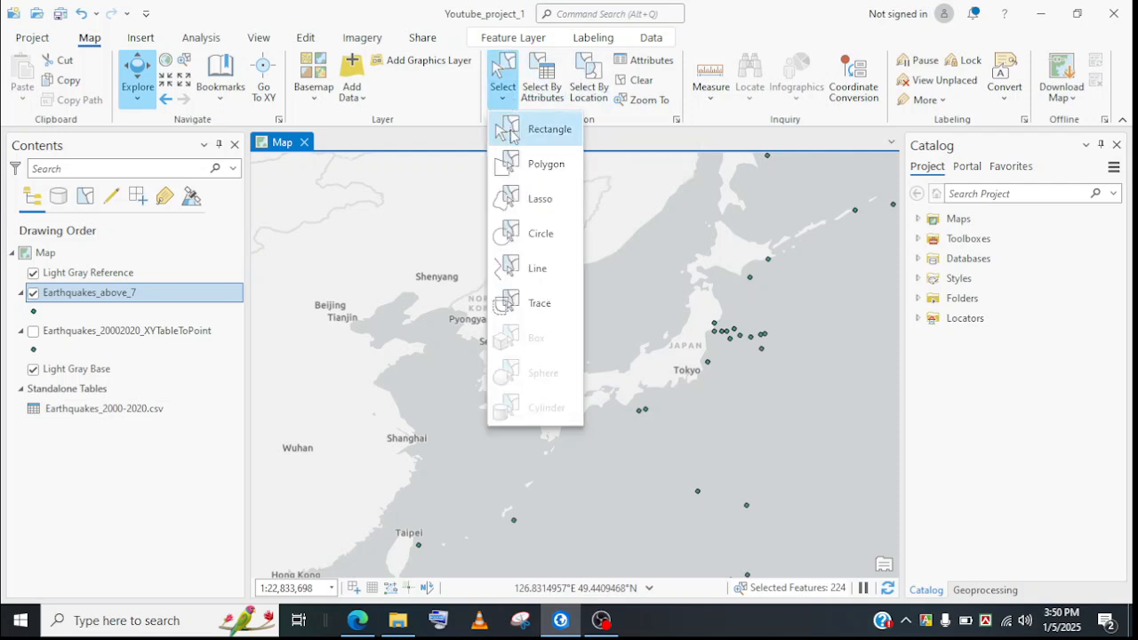
pyautogui.click(513, 168)
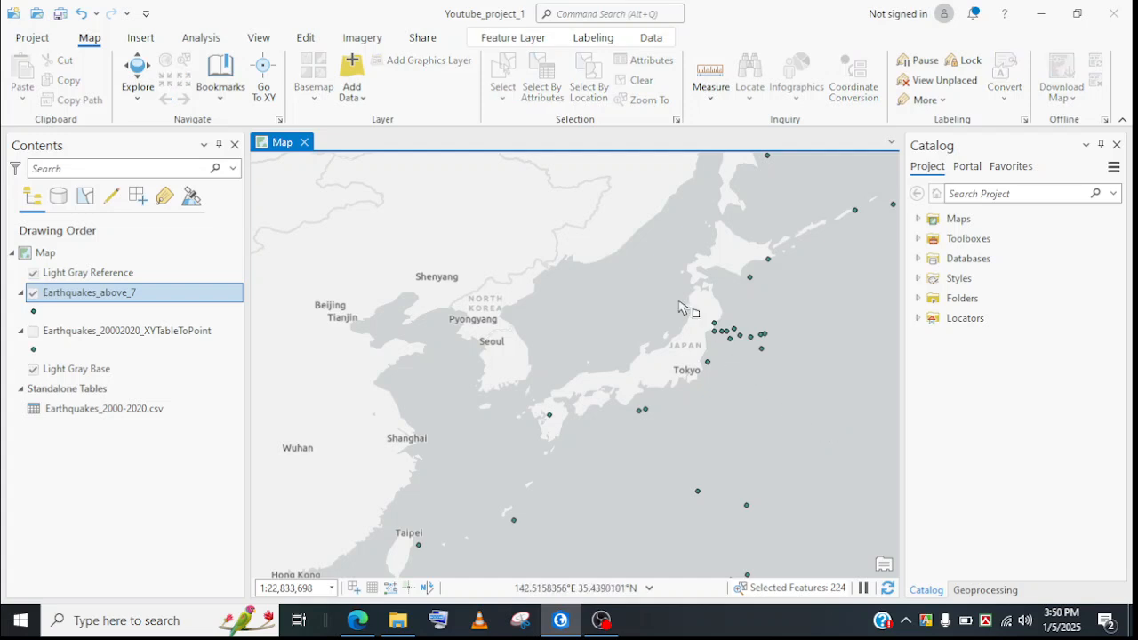
pyautogui.click(820, 311)
pyautogui.click(720, 462)
pyautogui.click(605, 464)
pyautogui.click(510, 422)
pyautogui.click(560, 381)
pyautogui.doubleClick(624, 285)
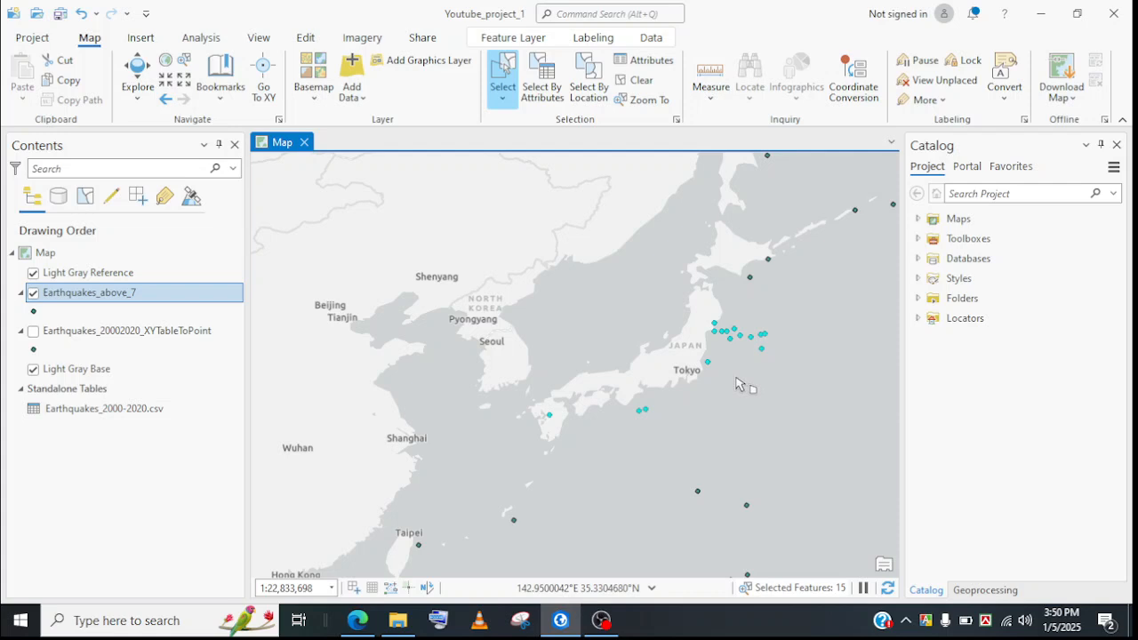
# Step: Show the Earthquakes_20002020_XYTableToPoint layer instead of Earthquakes_above_7 and select its points around Japan with a polygon
pyautogui.click(33, 332)
pyautogui.click(33, 292)
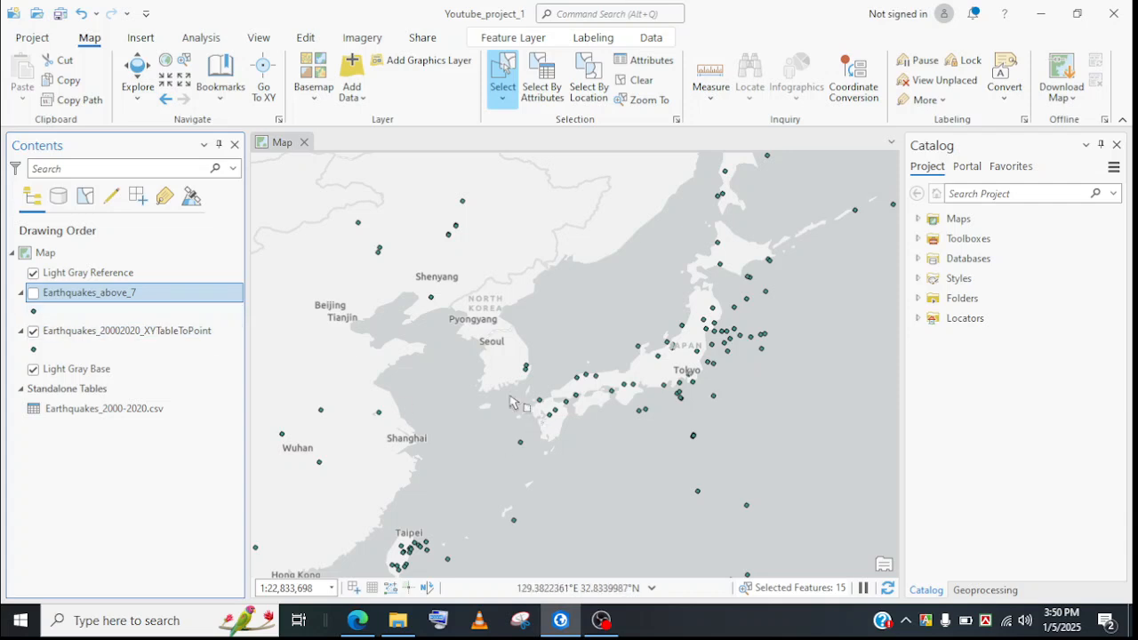
pyautogui.moveTo(575, 339)
pyautogui.mouseDown()
pyautogui.moveTo(623, 302)
pyautogui.moveTo(702, 282)
pyautogui.moveTo(779, 294)
pyautogui.moveTo(770, 437)
pyautogui.moveTo(553, 468)
pyautogui.moveTo(503, 378)
pyautogui.moveTo(607, 313)
pyautogui.mouseUp()
pyautogui.doubleClick(620, 300)
pyautogui.click(620, 300)
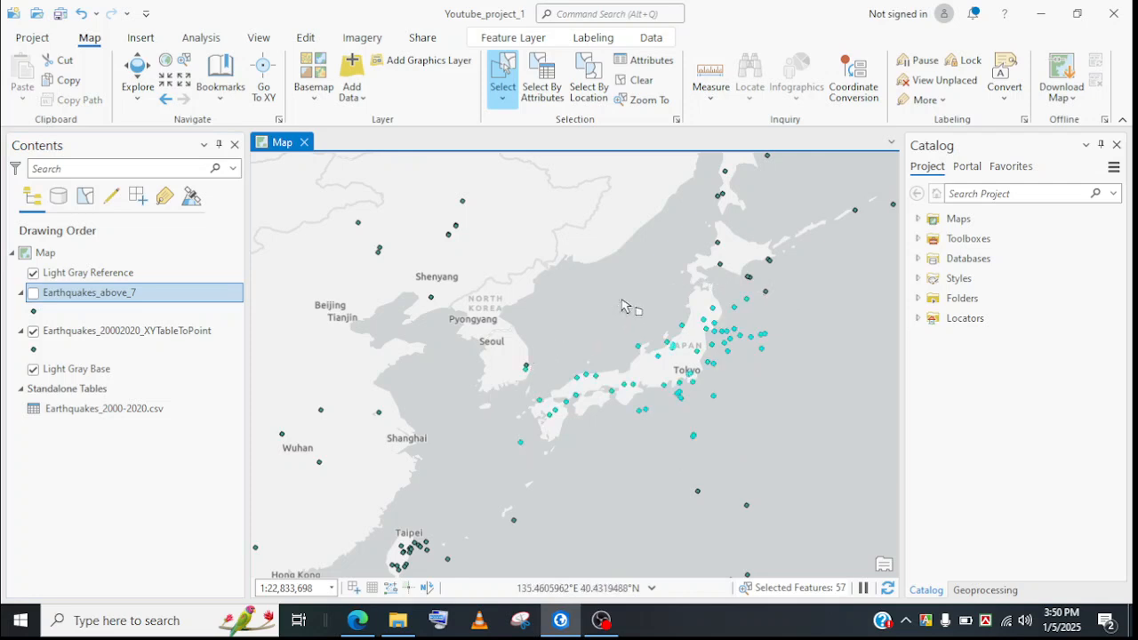
# Step: Select the earthquake points on South Korea's southeast coast with a small polygon
pyautogui.click(527, 370)
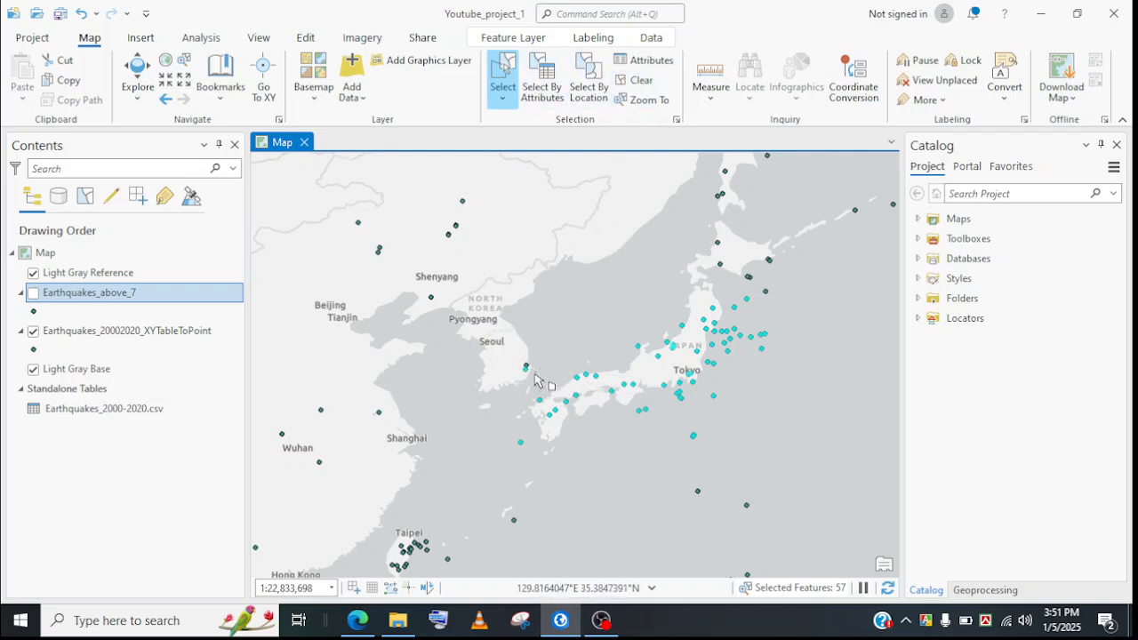
pyautogui.click(501, 389)
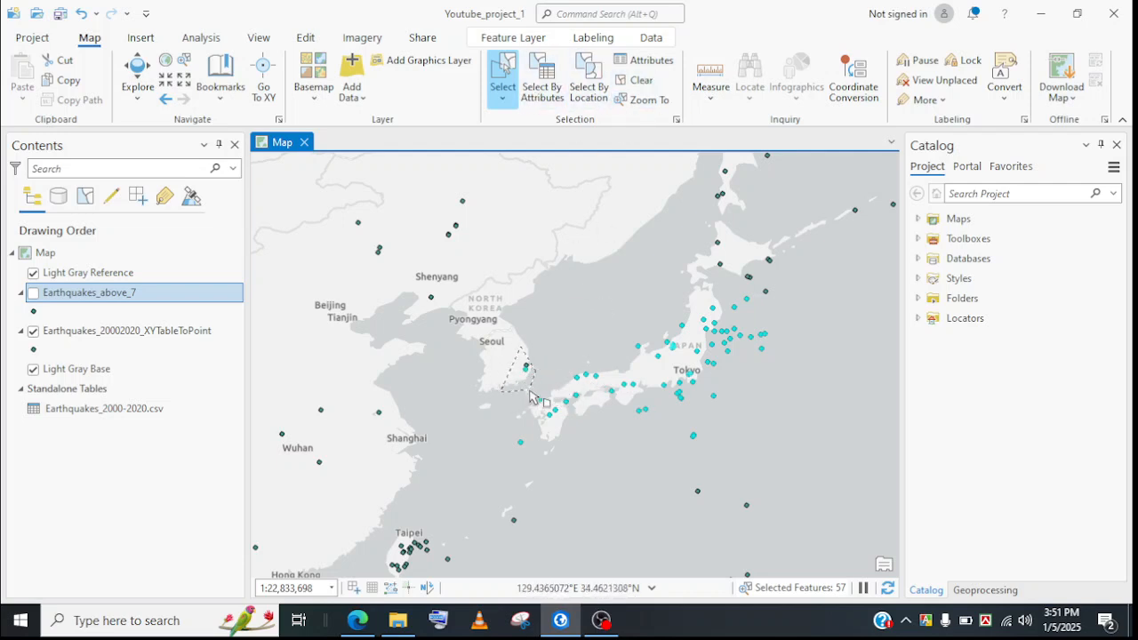
pyautogui.doubleClick(537, 343)
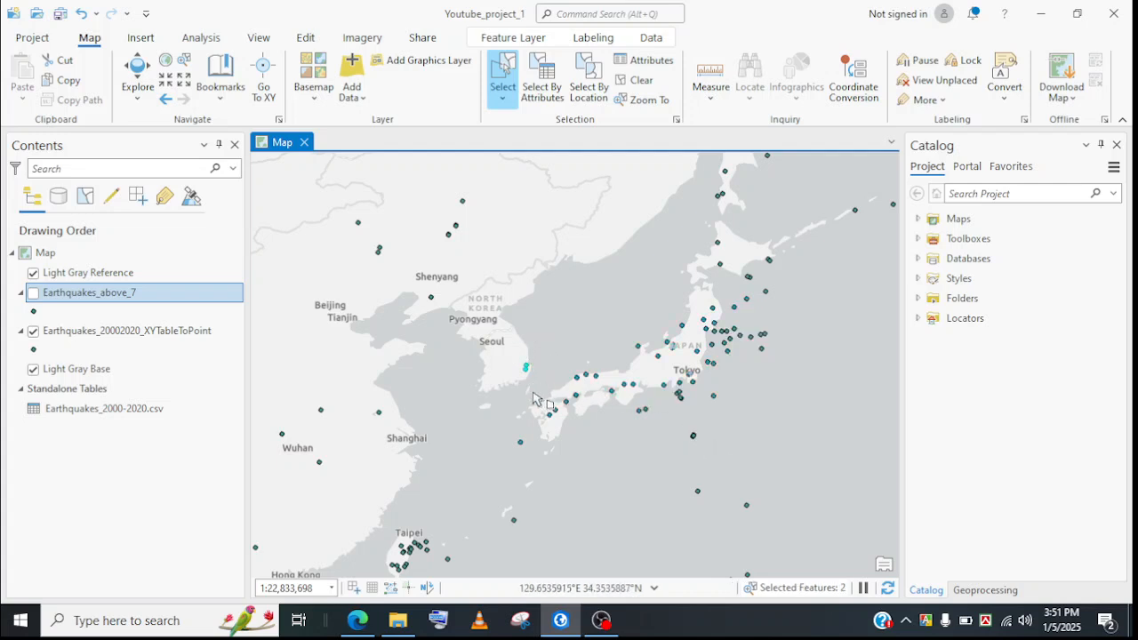
# Step: Select the points around Japan with a polygon that excludes South Korea and export them to a geodatabase feature class named Earthquakes_japan
pyautogui.moveTo(511, 393)
pyautogui.mouseDown()
pyautogui.moveTo(667, 279)
pyautogui.moveTo(756, 285)
pyautogui.moveTo(773, 436)
pyautogui.moveTo(603, 502)
pyautogui.moveTo(503, 478)
pyautogui.moveTo(525, 399)
pyautogui.moveTo(516, 393)
pyautogui.mouseUp()
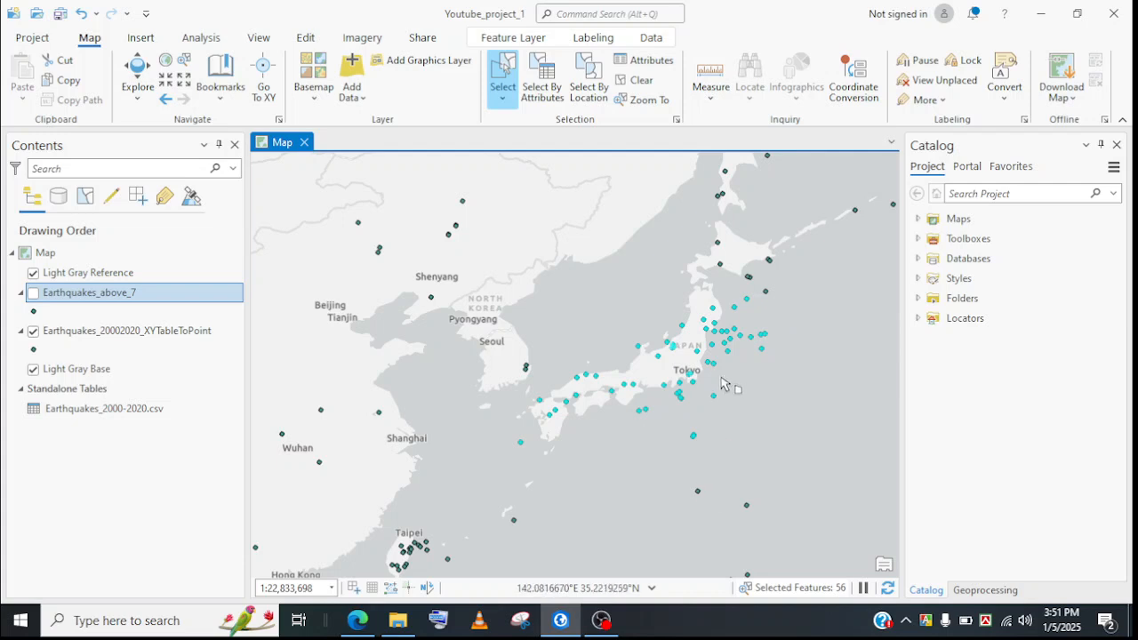
pyautogui.rightClick(103, 332)
pyautogui.moveTo(236, 469)
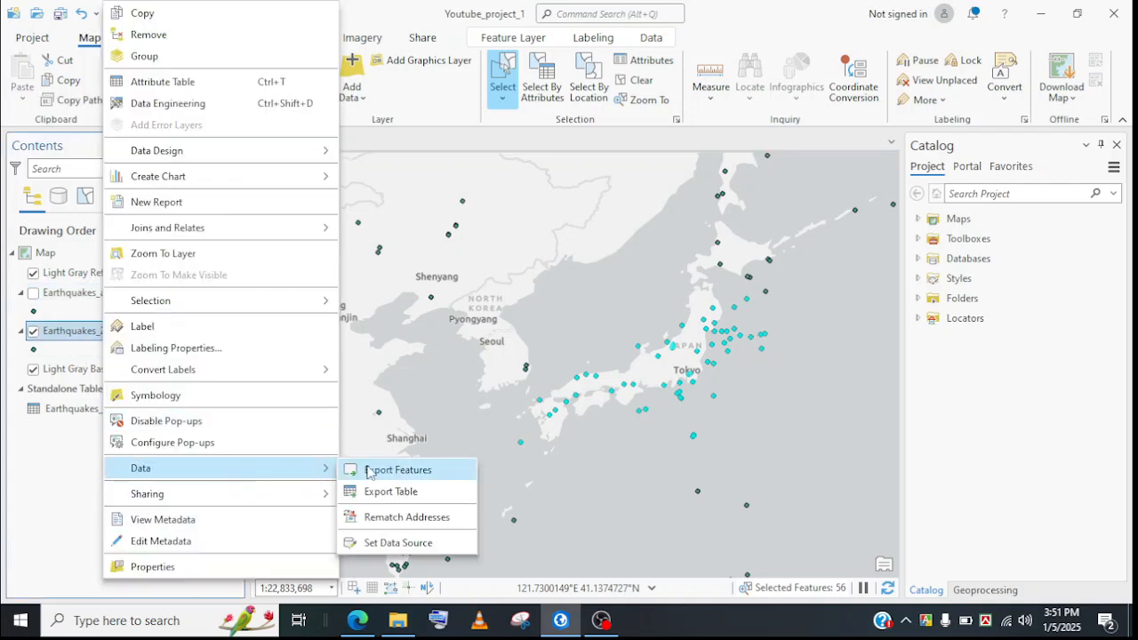
pyautogui.click(368, 472)
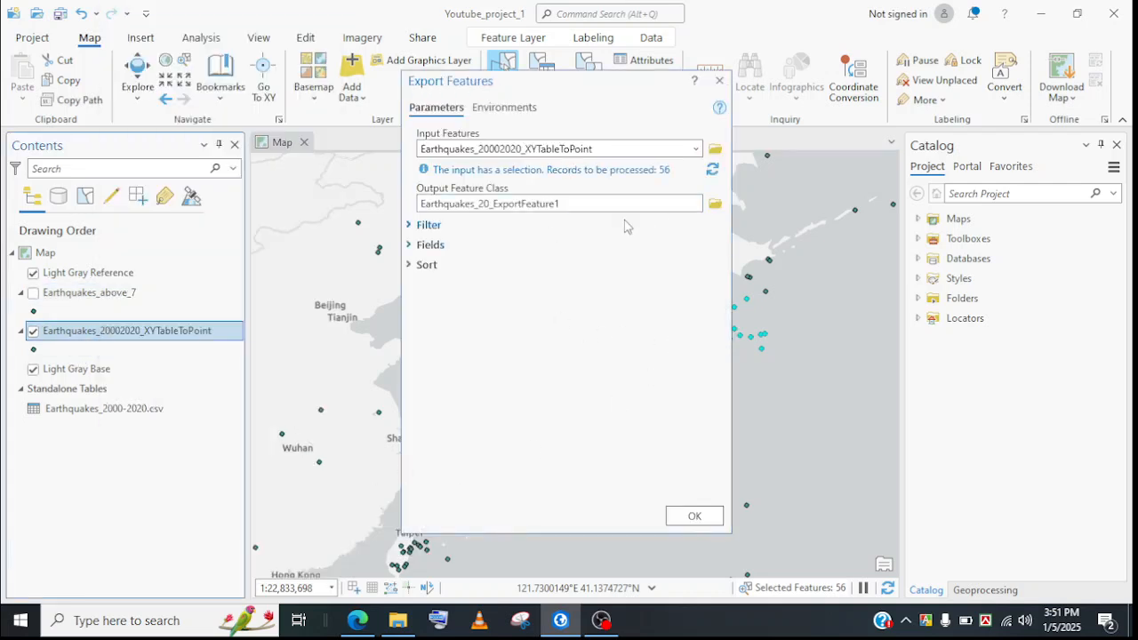
pyautogui.click(618, 205)
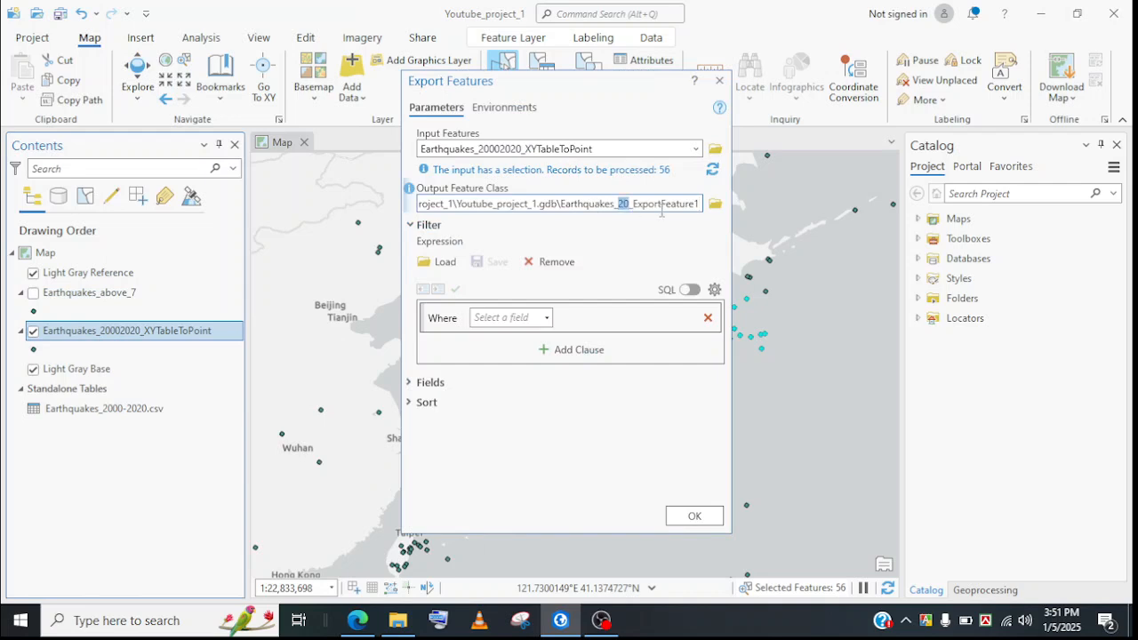
pyautogui.moveTo(642, 209); pyautogui.dragTo(717, 229)
pyautogui.write('japan')
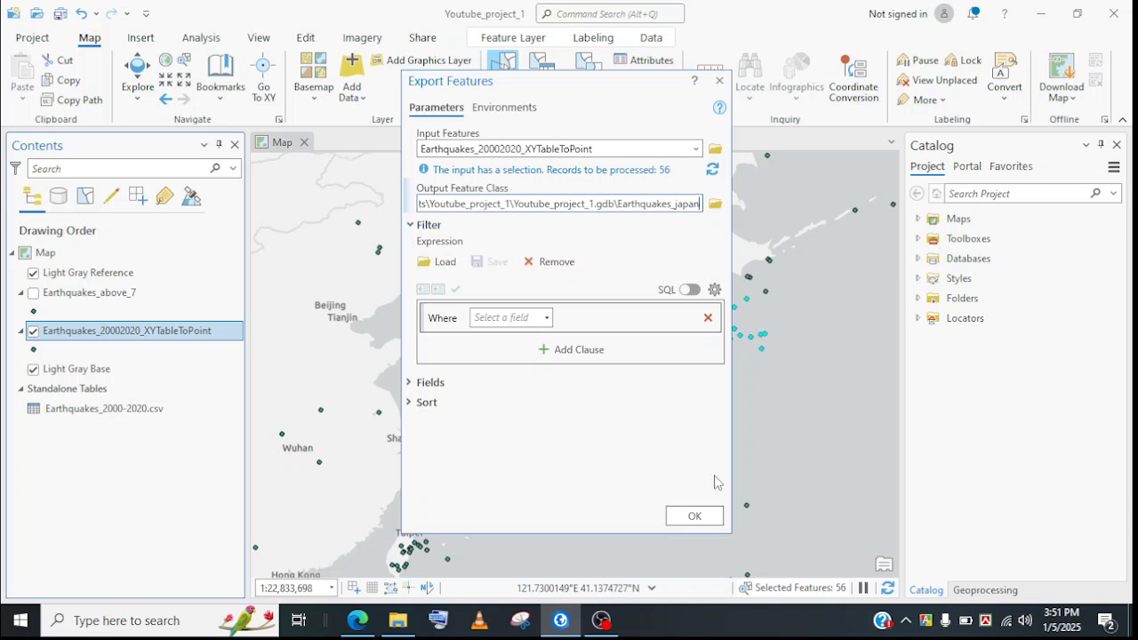
pyautogui.click(693, 521)
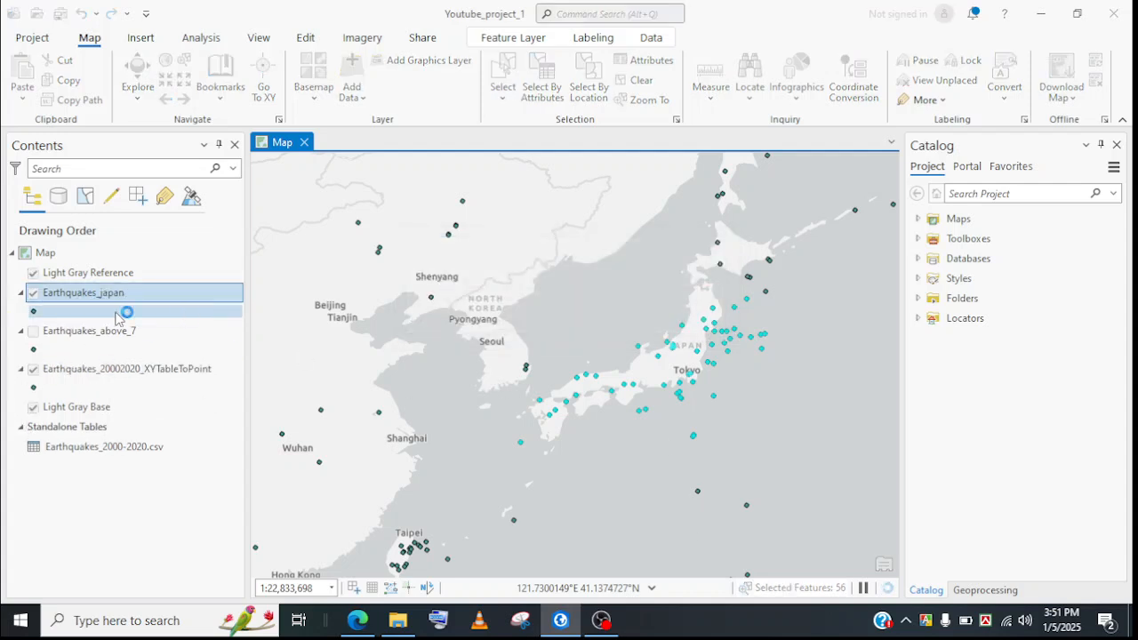
# Step: Hide the Earthquakes_japan layer, keeping Earthquakes_20002020_XYTableToPoint visible, and clear the current feature selection
pyautogui.click(33, 371)
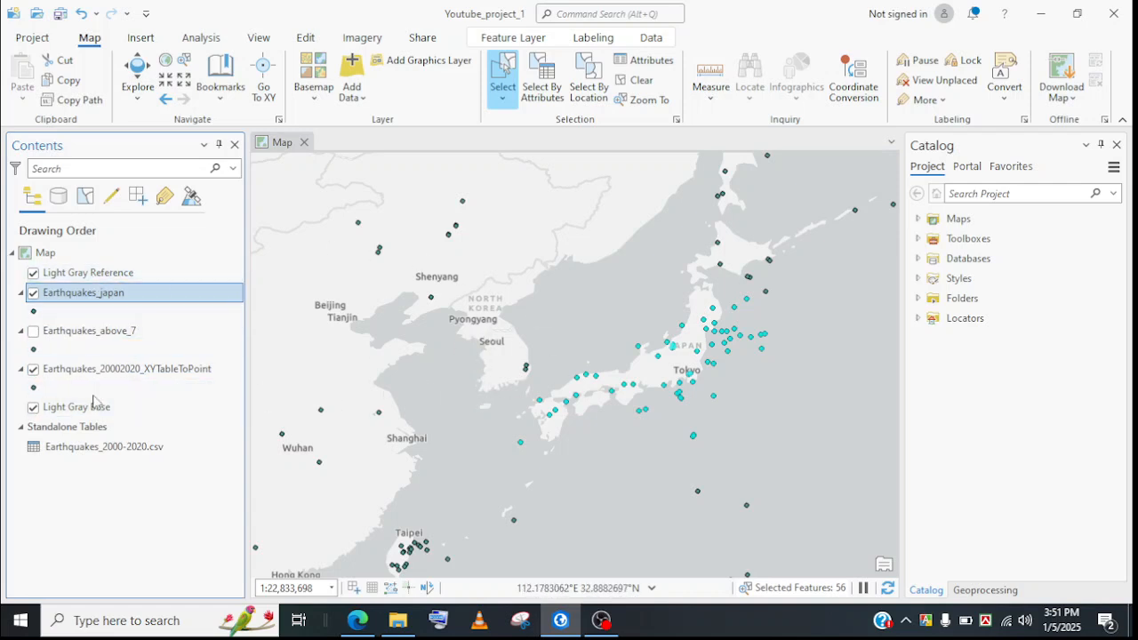
pyautogui.click(62, 372)
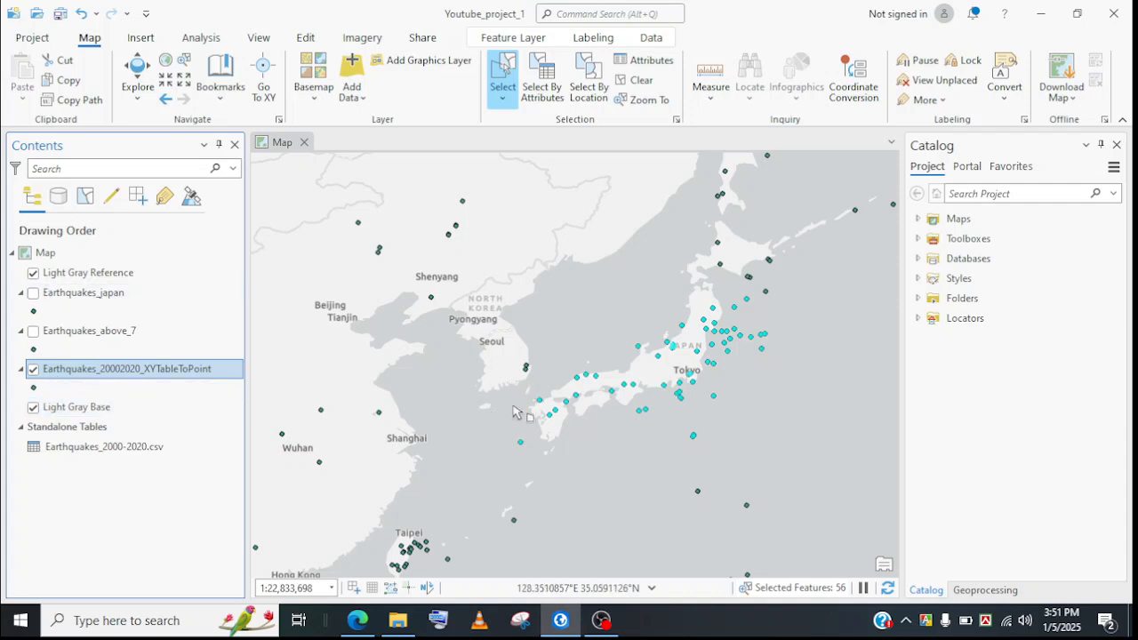
pyautogui.click(636, 81)
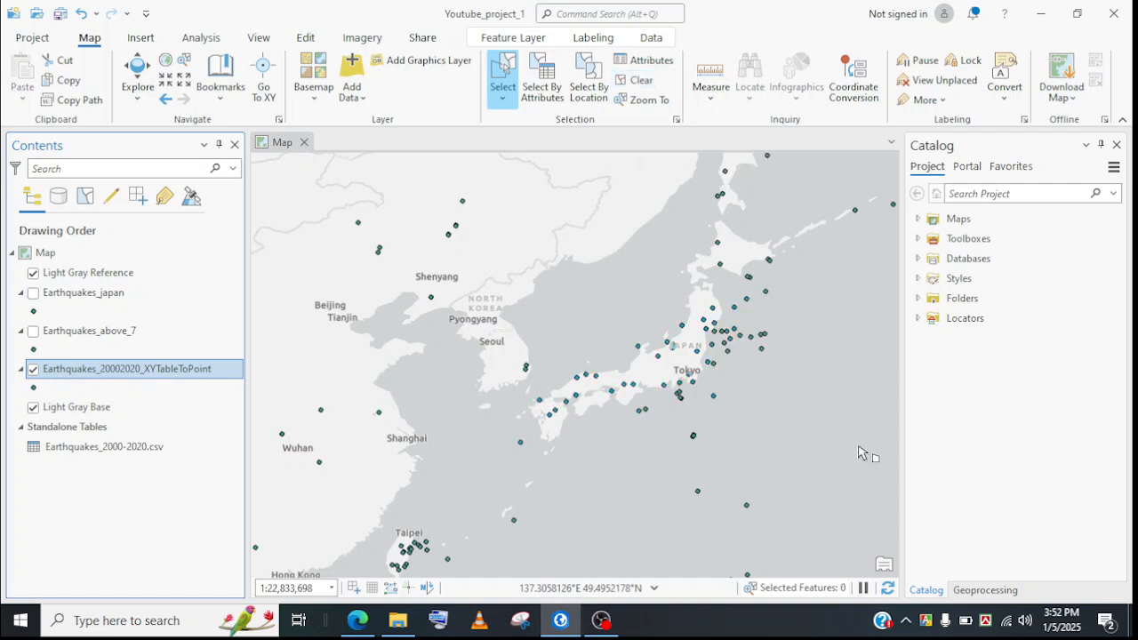
# Step: Select the earthquake points on South Korea's southeast coast using a polygon selection
pyautogui.click(503, 101)
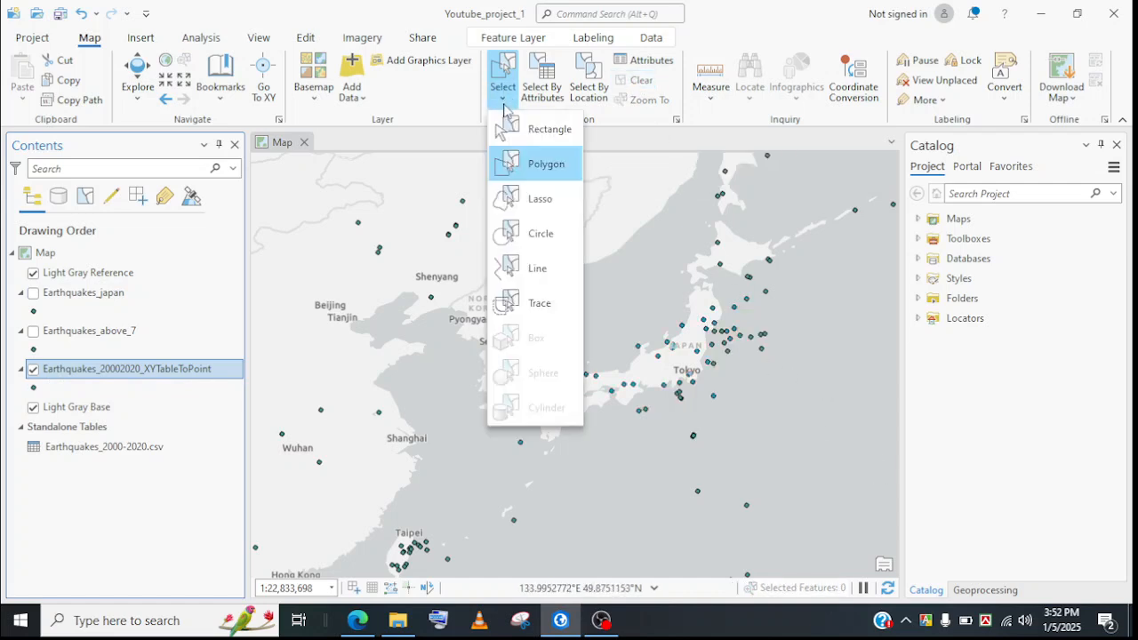
pyautogui.click(522, 171)
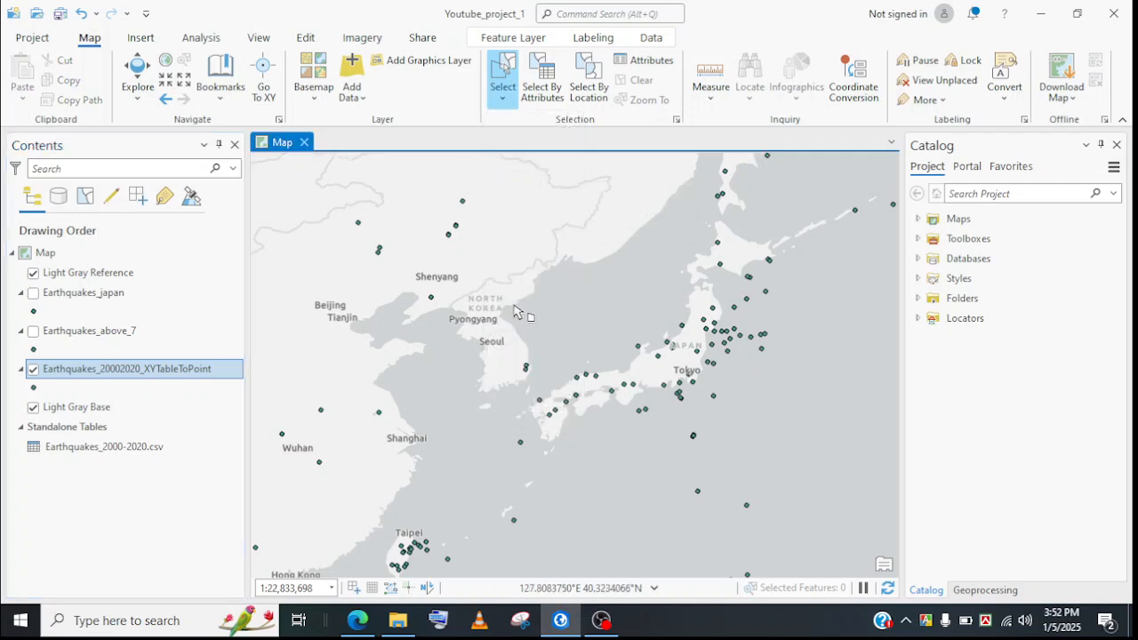
pyautogui.click(498, 352)
pyautogui.click(524, 340)
pyautogui.click(560, 368)
pyautogui.click(531, 397)
pyautogui.click(499, 395)
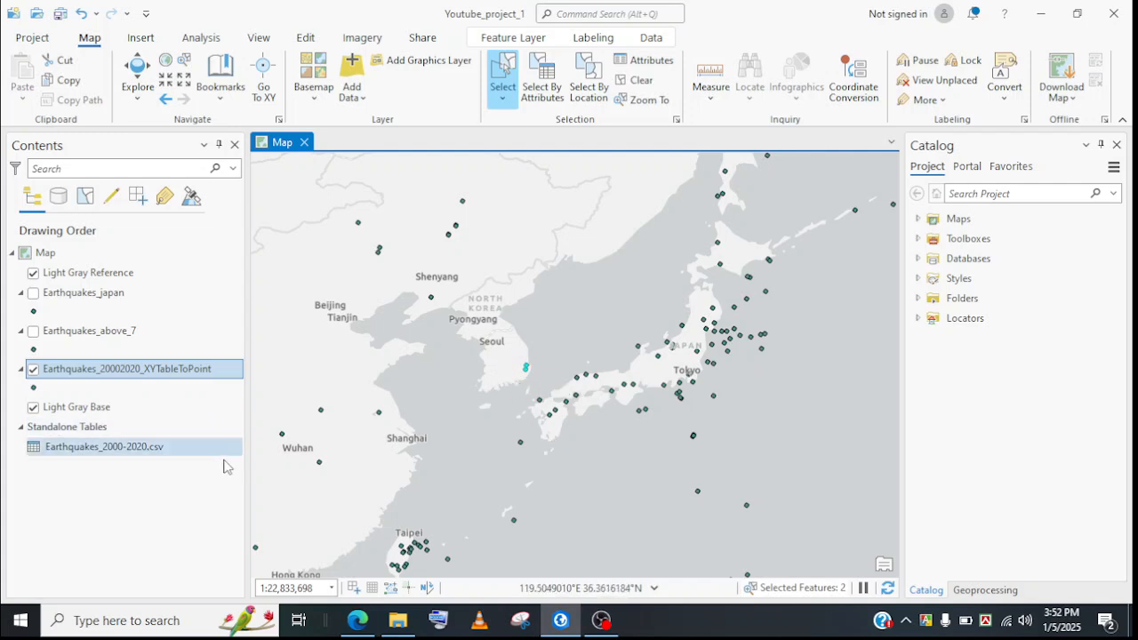
# Step: Export the selected South Korea points from Earthquakes_20002020_XYTableToPoint to a geodatabase feature class named Earthquakes_korea
pyautogui.rightClick(183, 370)
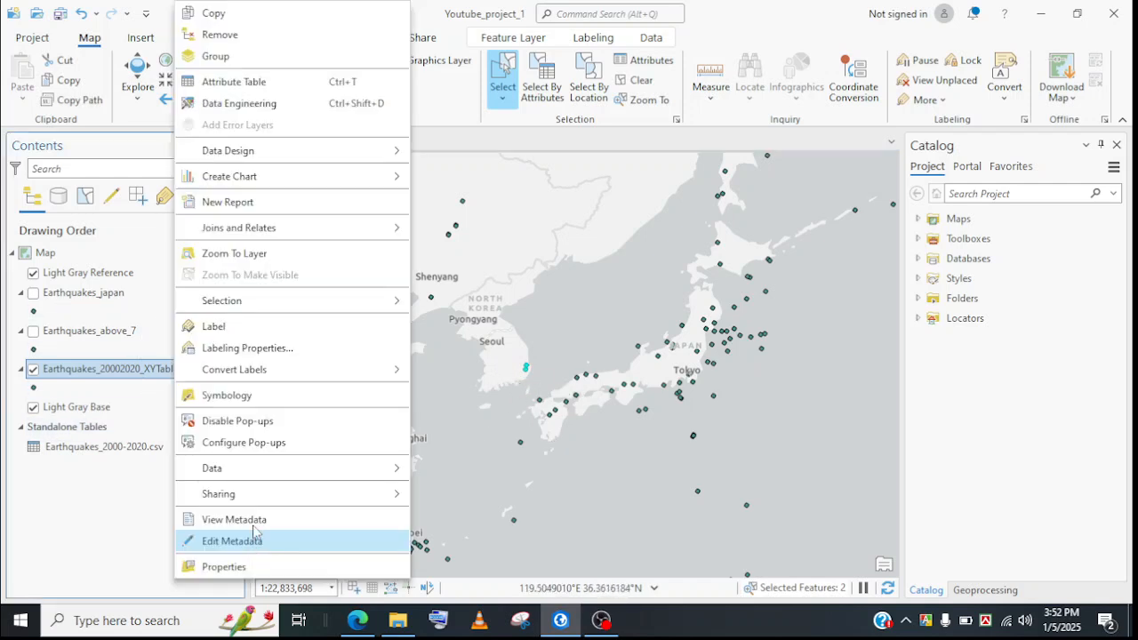
pyautogui.moveTo(275, 475)
pyautogui.click(521, 469)
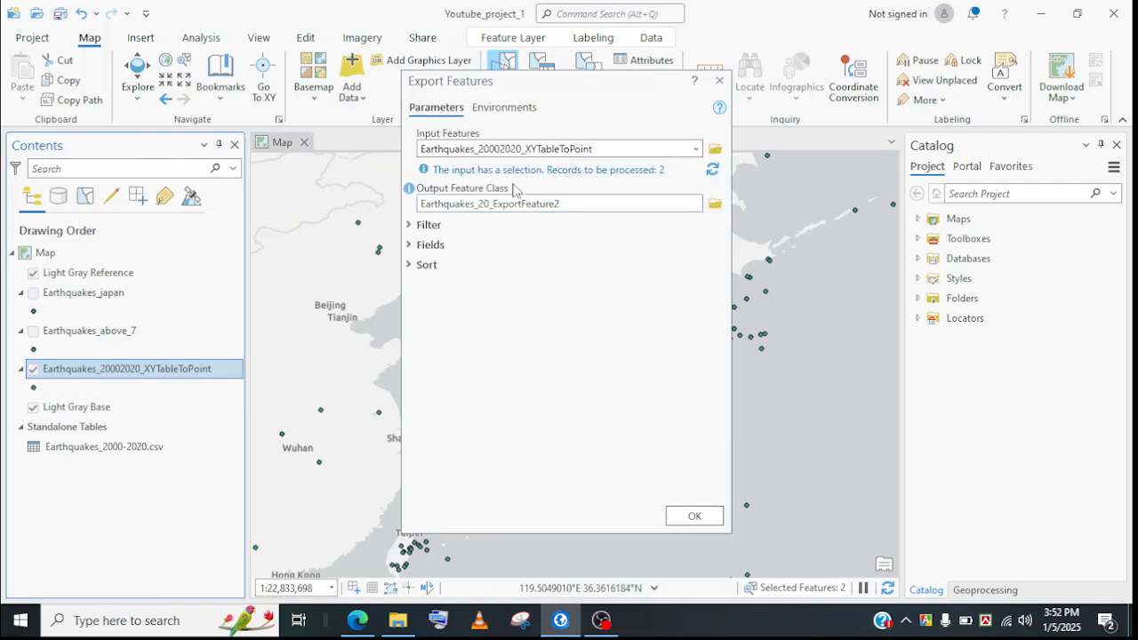
pyautogui.click(612, 204)
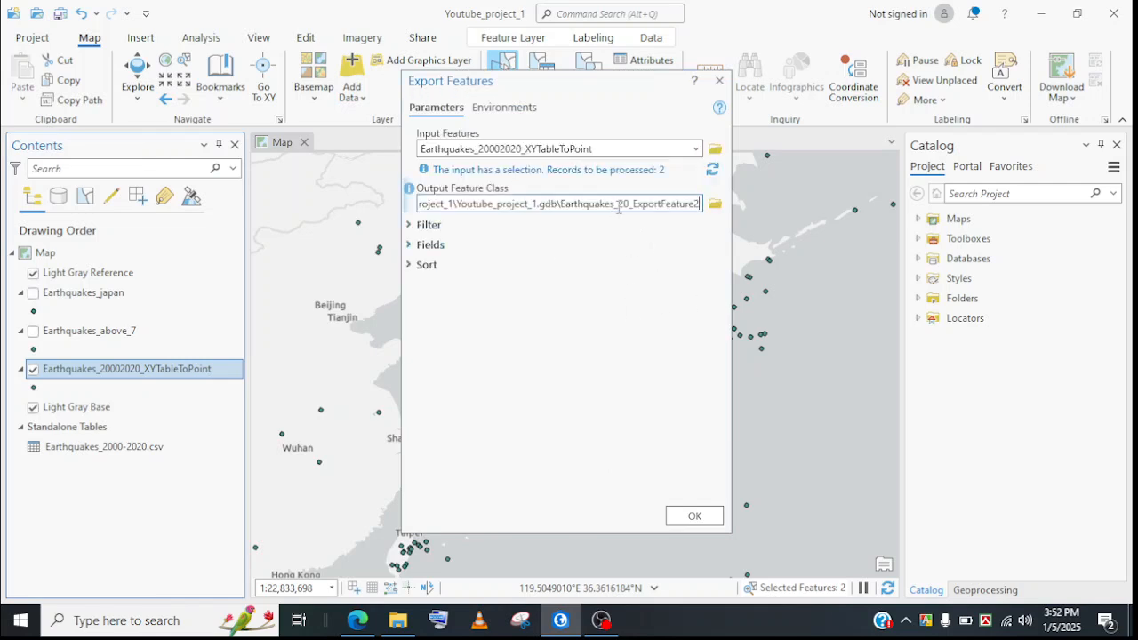
pyautogui.moveTo(619, 208); pyautogui.dragTo(873, 224)
pyautogui.press('BackSpace')
pyautogui.write('lorea')
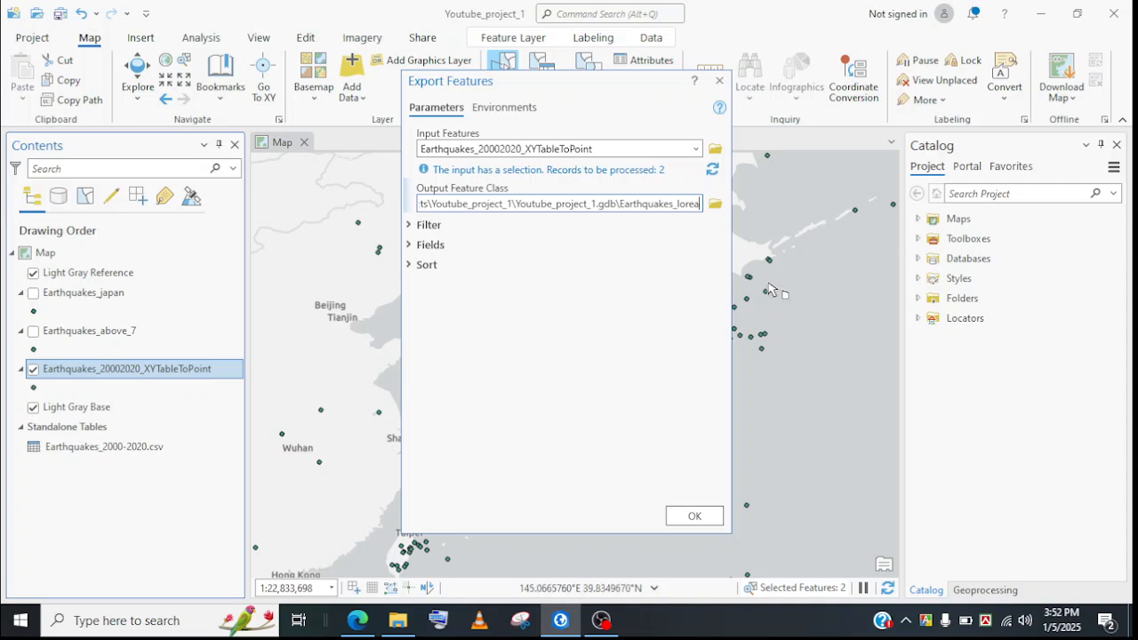
pyautogui.press('Left')
pyautogui.press('Left')
pyautogui.press('Left')
pyautogui.press('BackSpace')
pyautogui.press('BackSpace')
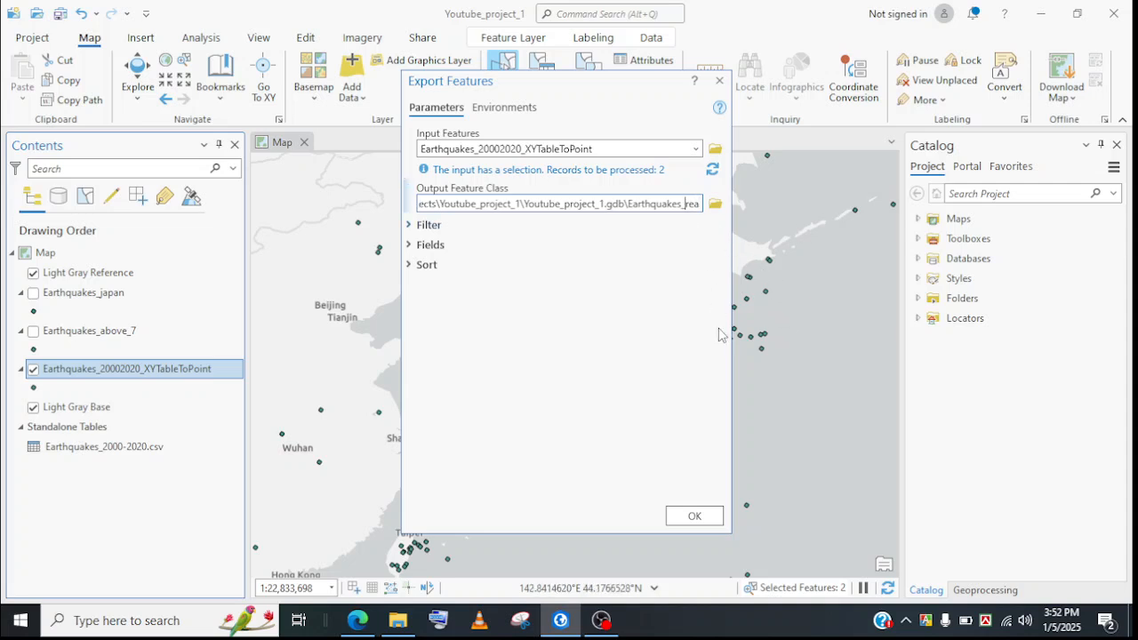
pyautogui.write('ko')
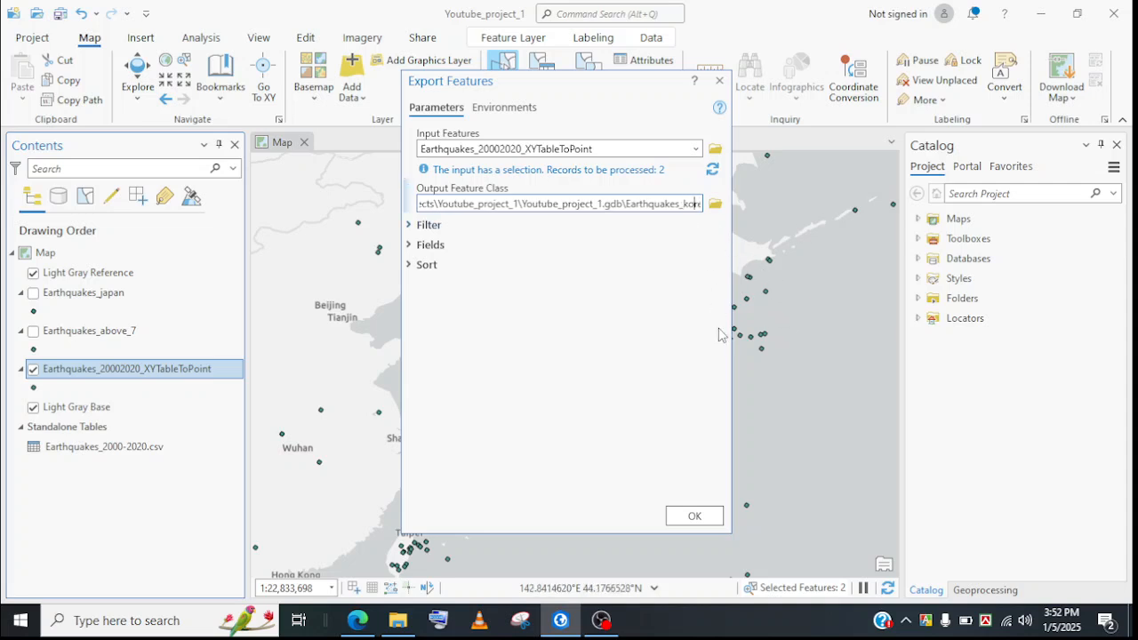
pyautogui.click(694, 516)
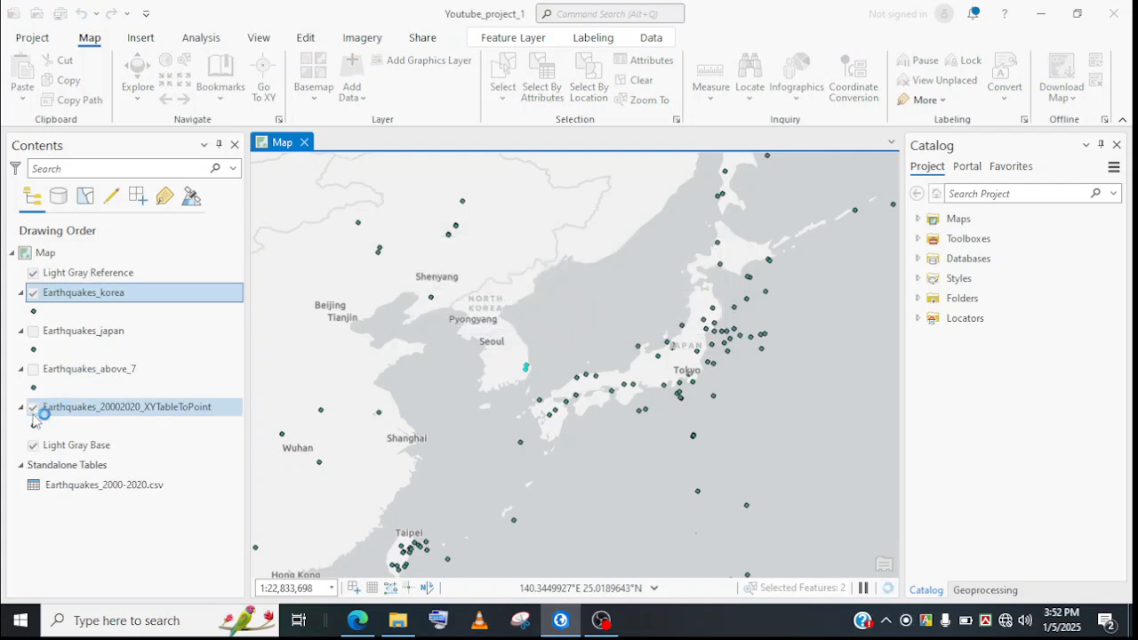
# Step: Clear the feature selection and show only the Earthquakes_korea and Earthquakes_japan point layers, hiding Earthquakes_20002020_XYTableToPoint
pyautogui.click(33, 407)
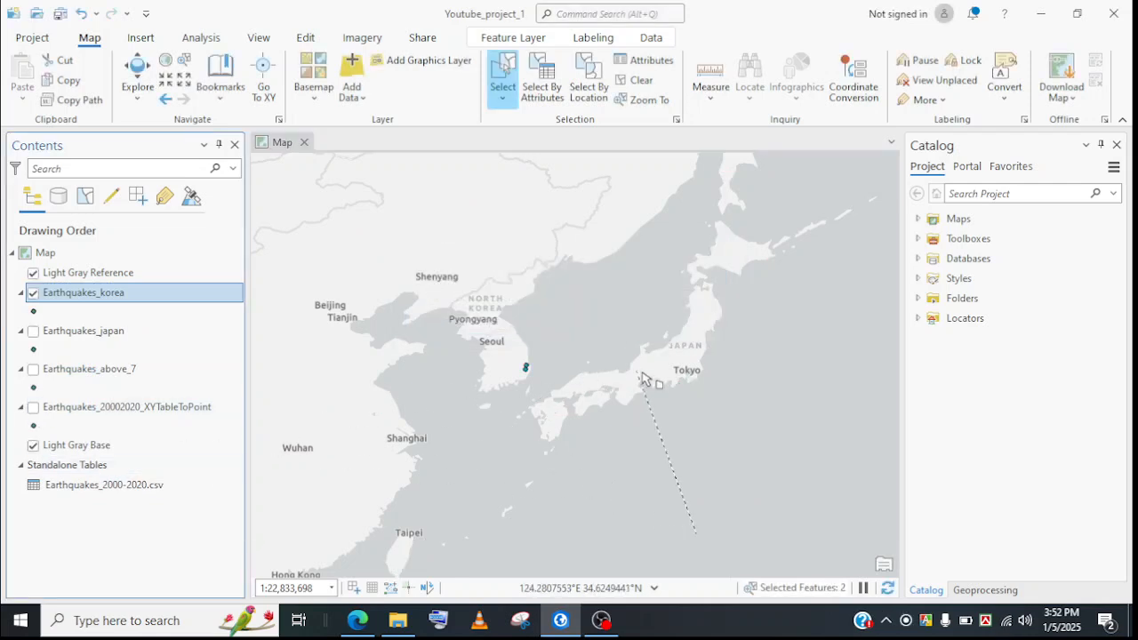
pyautogui.click(523, 365)
pyautogui.click(635, 80)
pyautogui.click(33, 331)
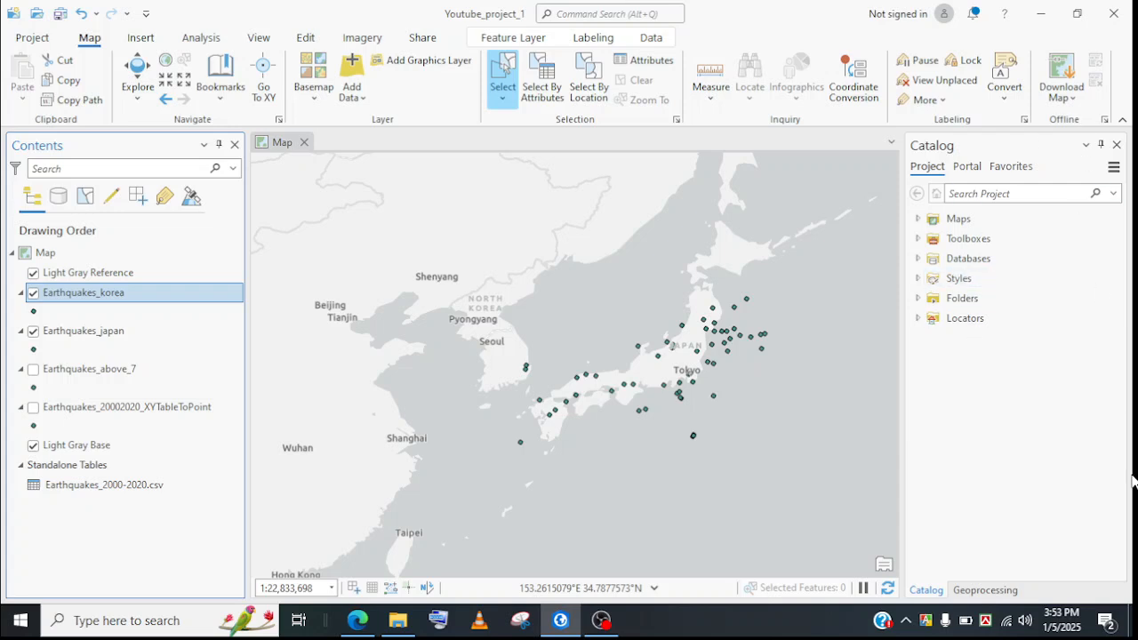
# Step: Find the Merge geoprocessing tool and set Earthquakes_korea and Earthquakes_japan as its input datasets
pyautogui.click(985, 590)
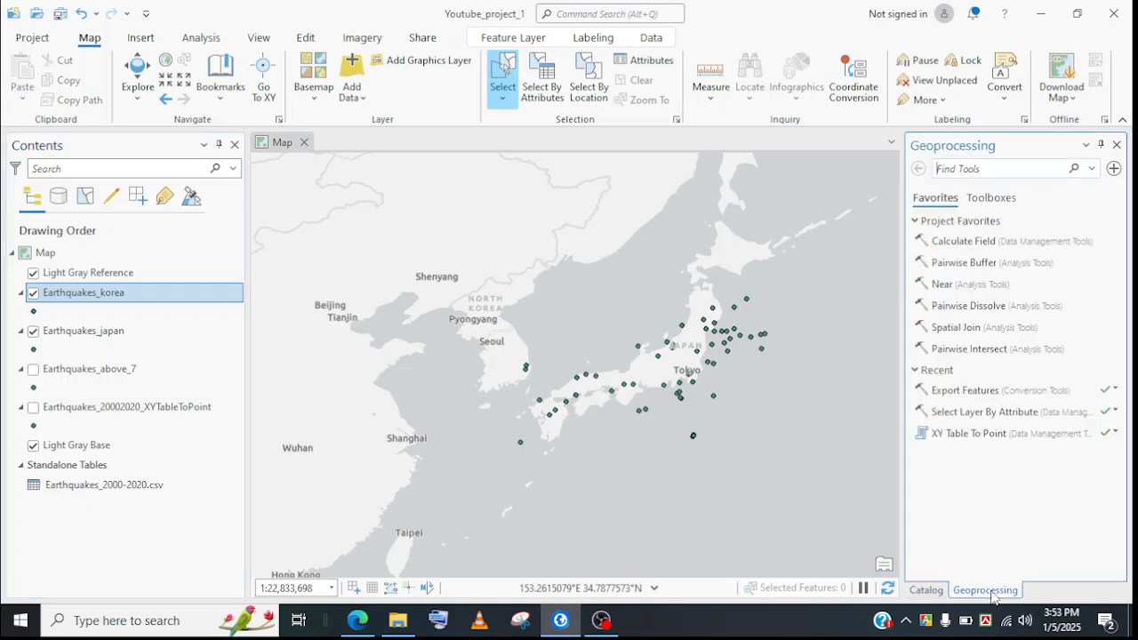
pyautogui.write('merge')
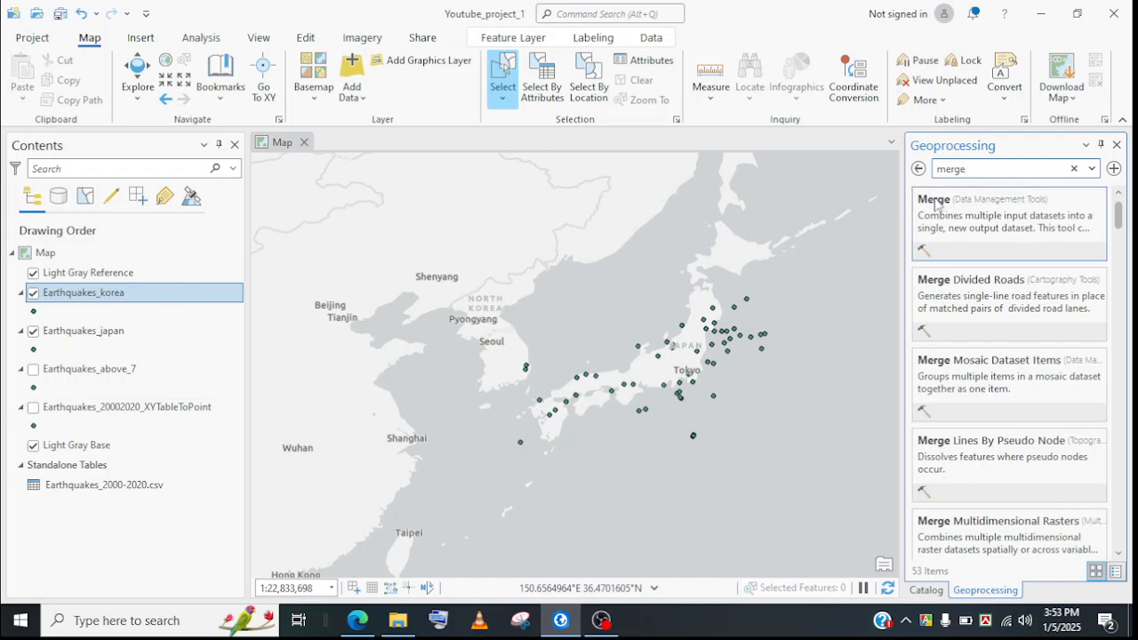
pyautogui.click(971, 214)
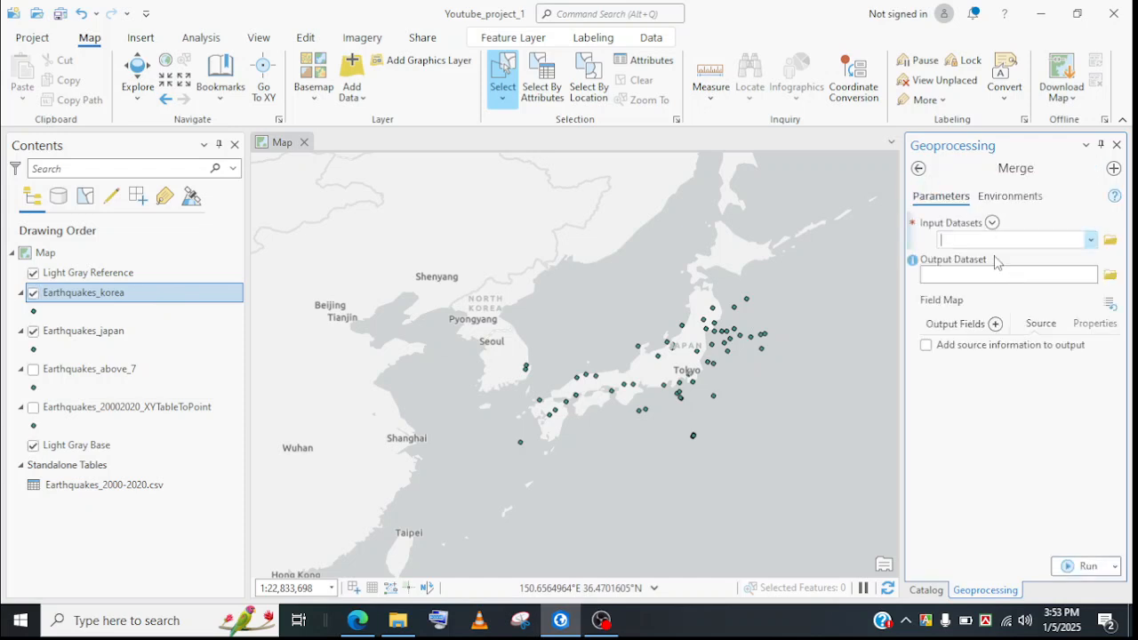
pyautogui.click(1092, 241)
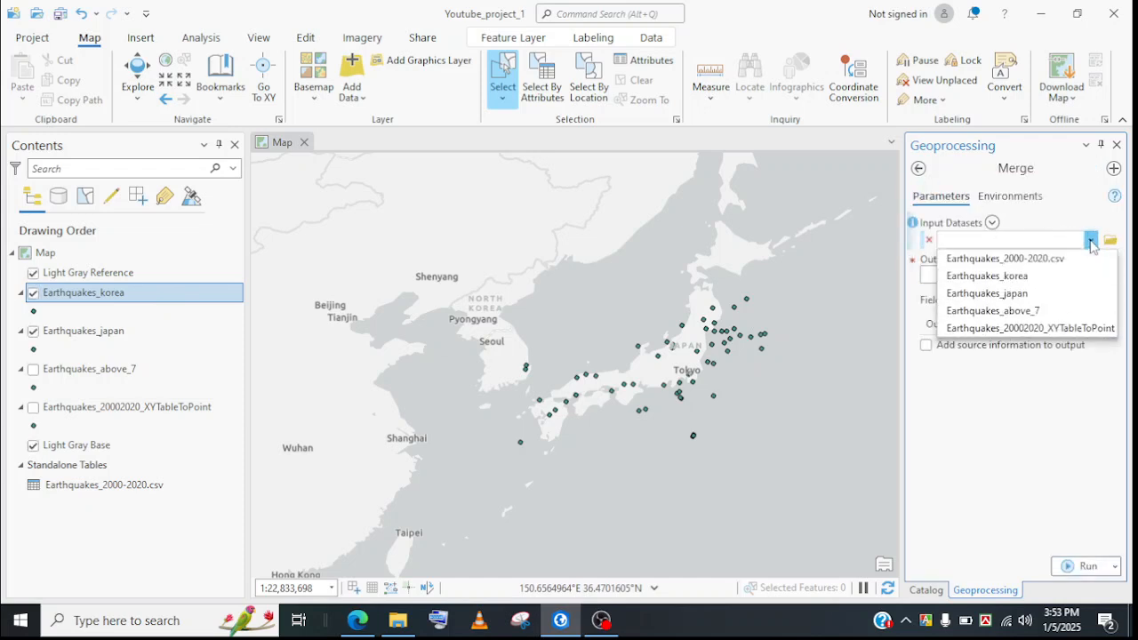
pyautogui.click(989, 275)
pyautogui.click(1095, 260)
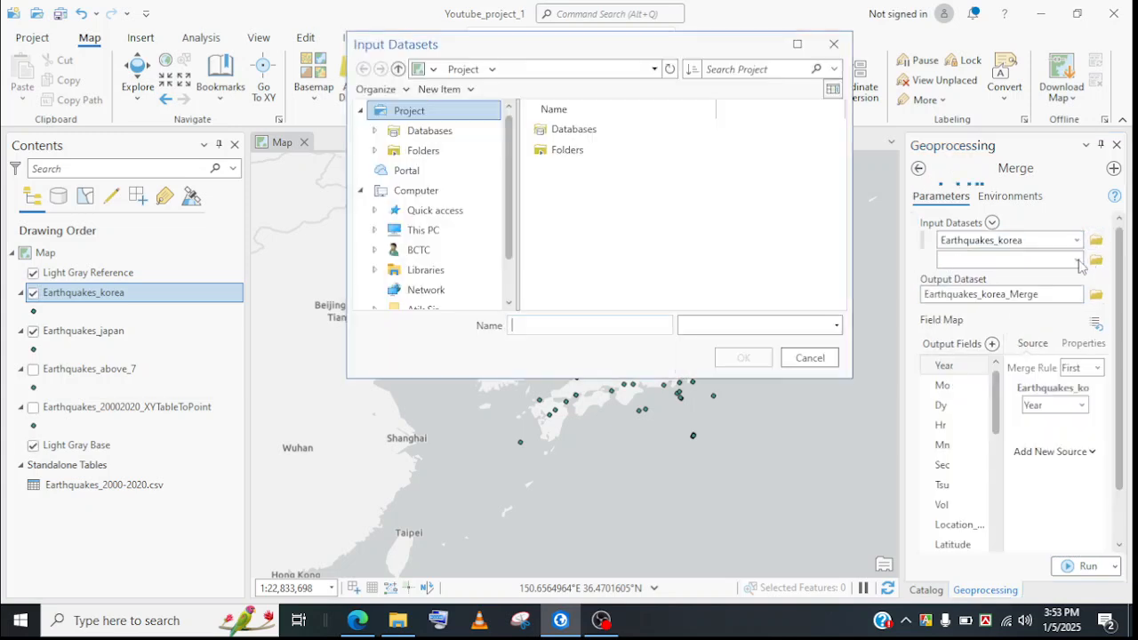
pyautogui.click(809, 356)
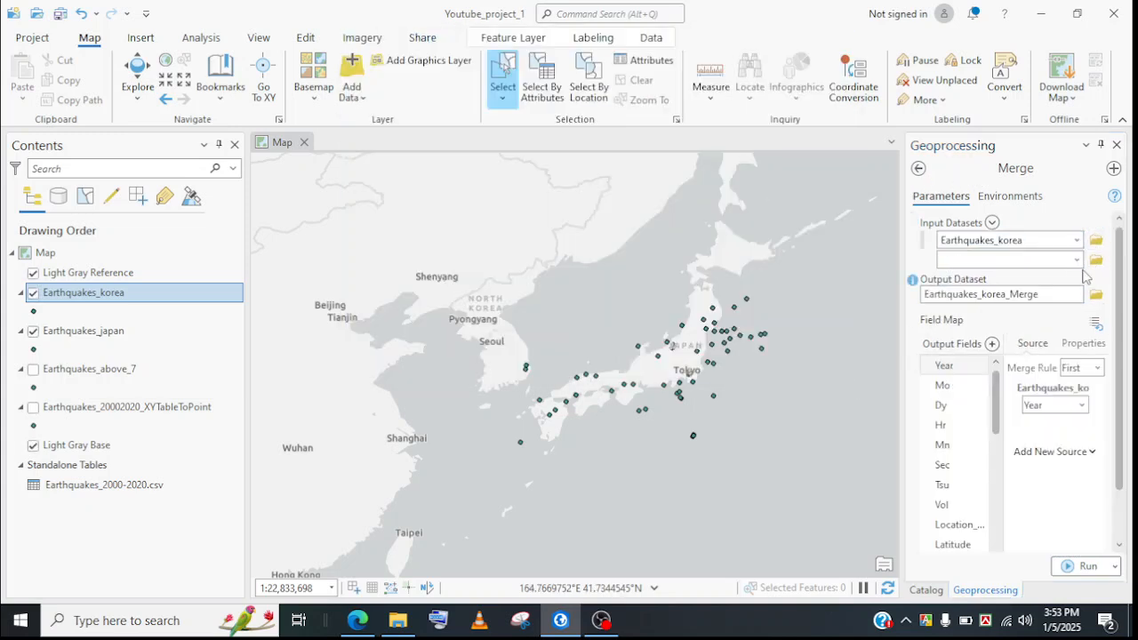
pyautogui.click(1077, 260)
pyautogui.click(1034, 313)
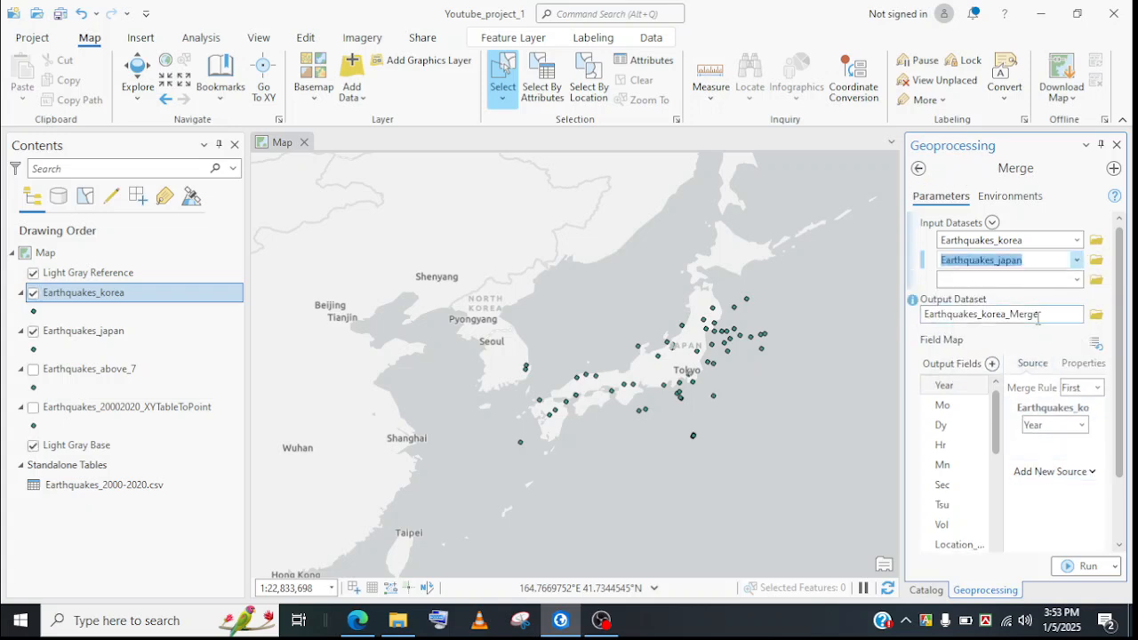
# Step: Name the merge output dataset Earthquakes_korea_japan and run the Merge tool
pyautogui.click(1038, 316)
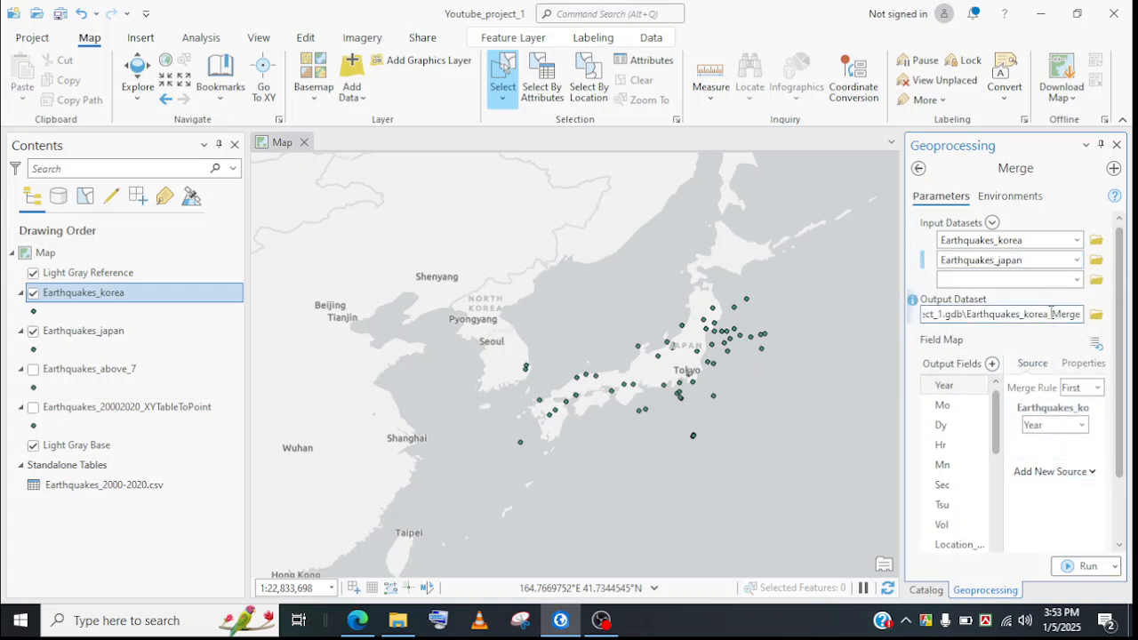
pyautogui.moveTo(1053, 316); pyautogui.dragTo(1105, 325)
pyautogui.press('BackSpace')
pyautogui.press('BackSpace')
pyautogui.write('_japan')
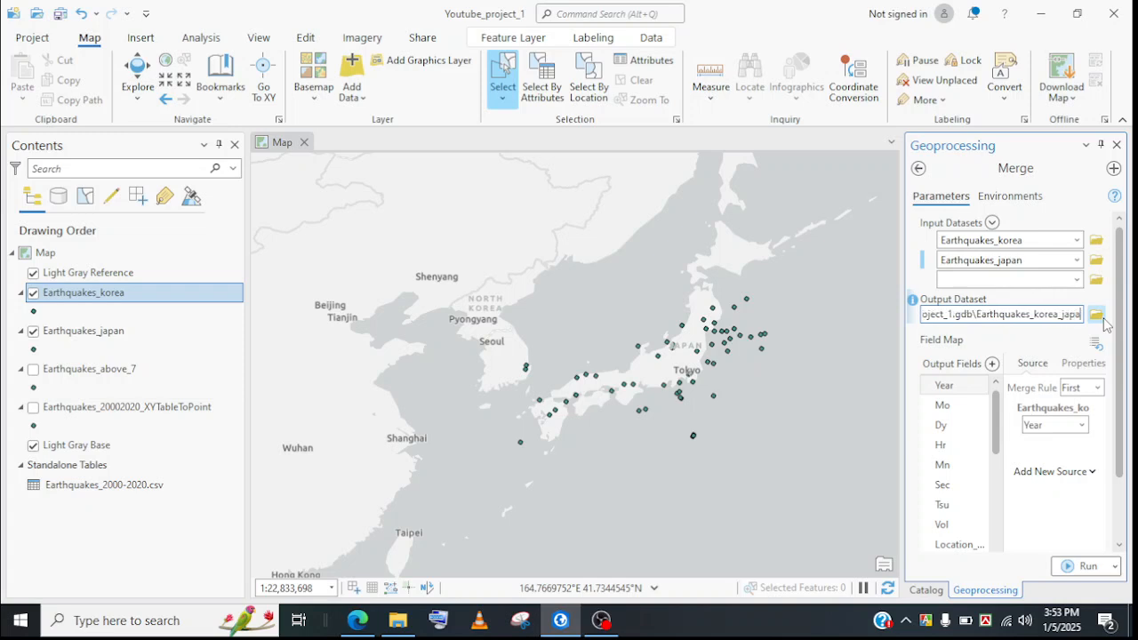
pyautogui.click(1085, 567)
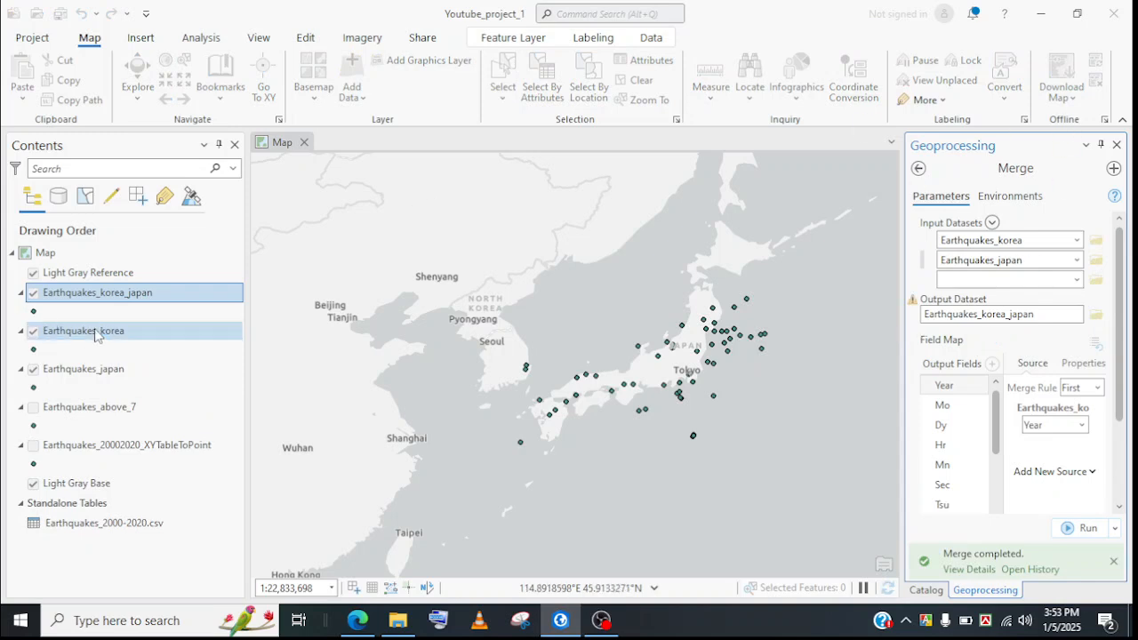
# Step: Hide the separate Earthquakes_korea and Earthquakes_japan layers, leaving the merged layer displayed
pyautogui.click(34, 333)
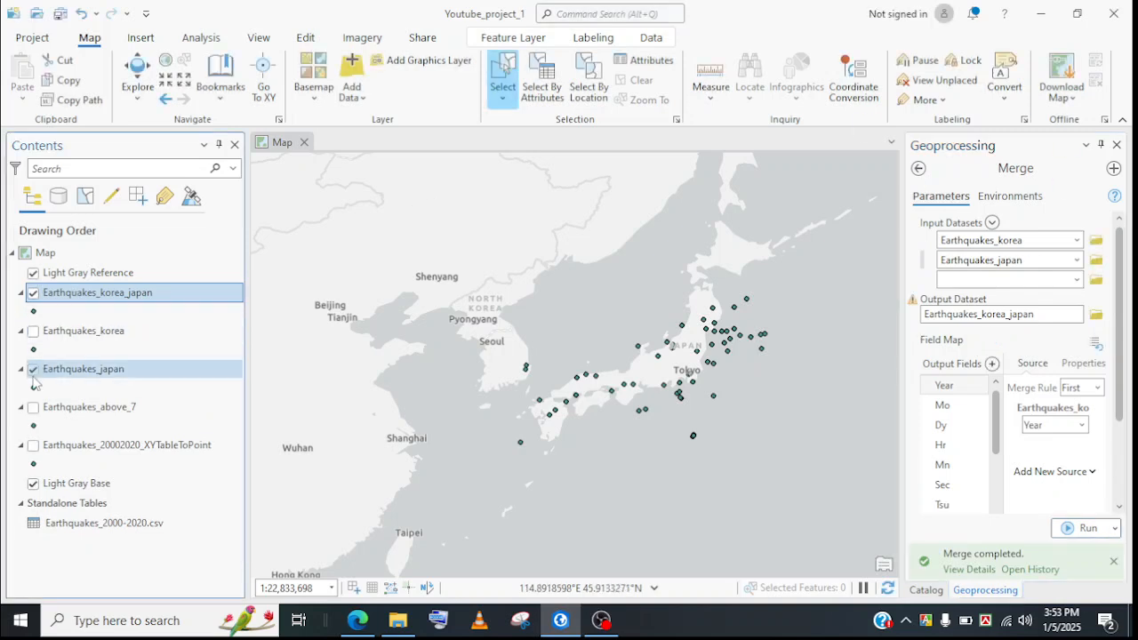
pyautogui.click(34, 369)
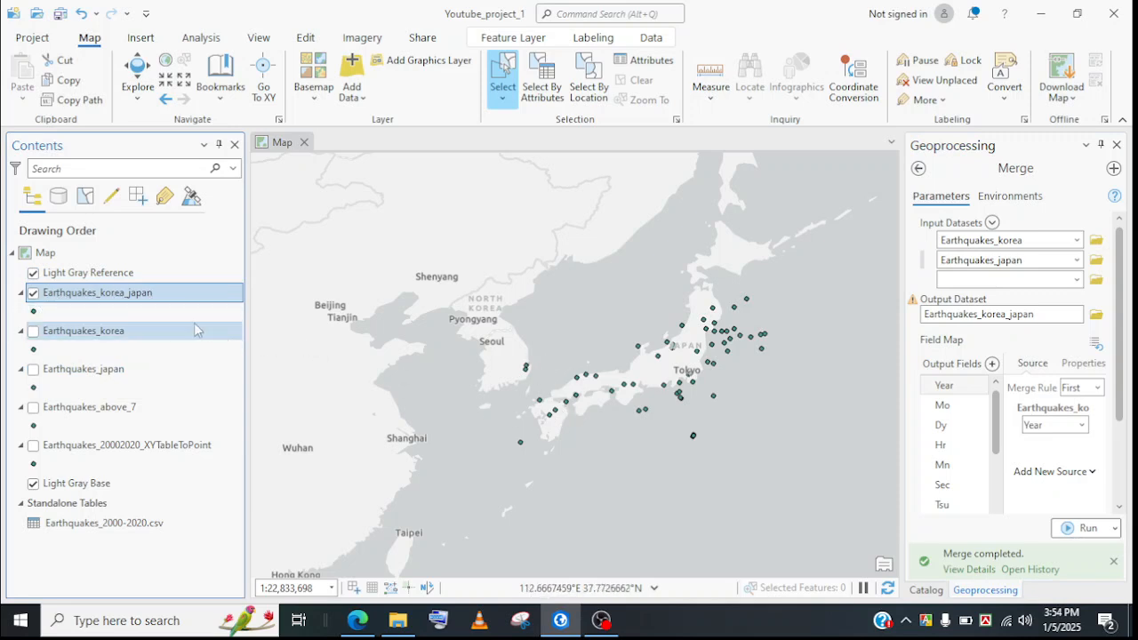
# Step: Select all features in the Earthquakes_korea_japan layer and clear that selection
pyautogui.rightClick(146, 296)
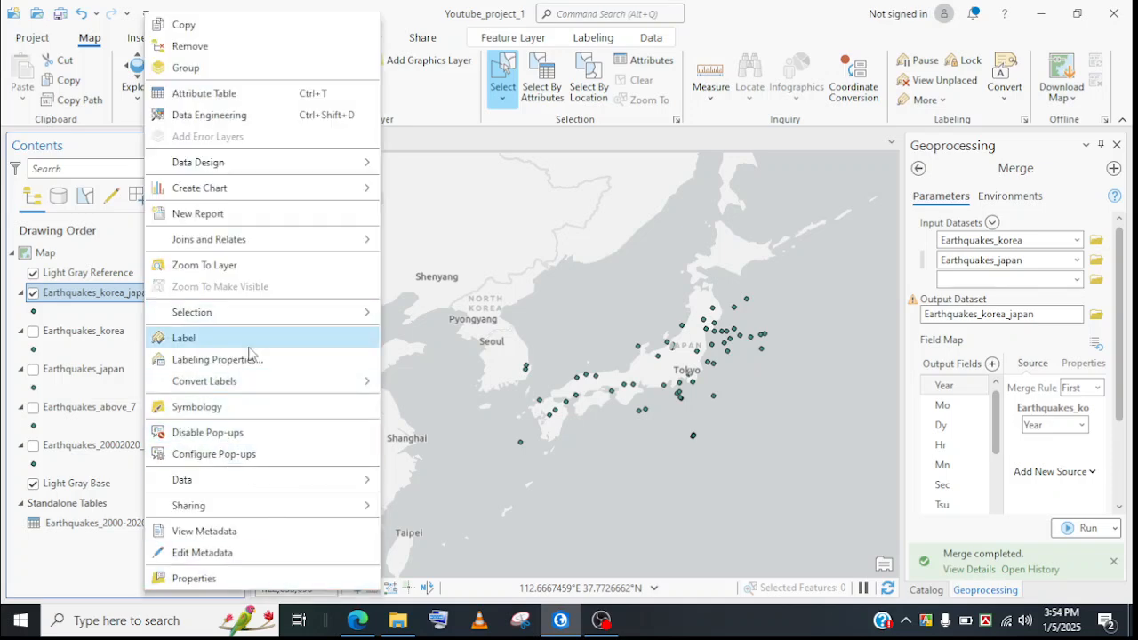
pyautogui.moveTo(257, 315)
pyautogui.click(471, 402)
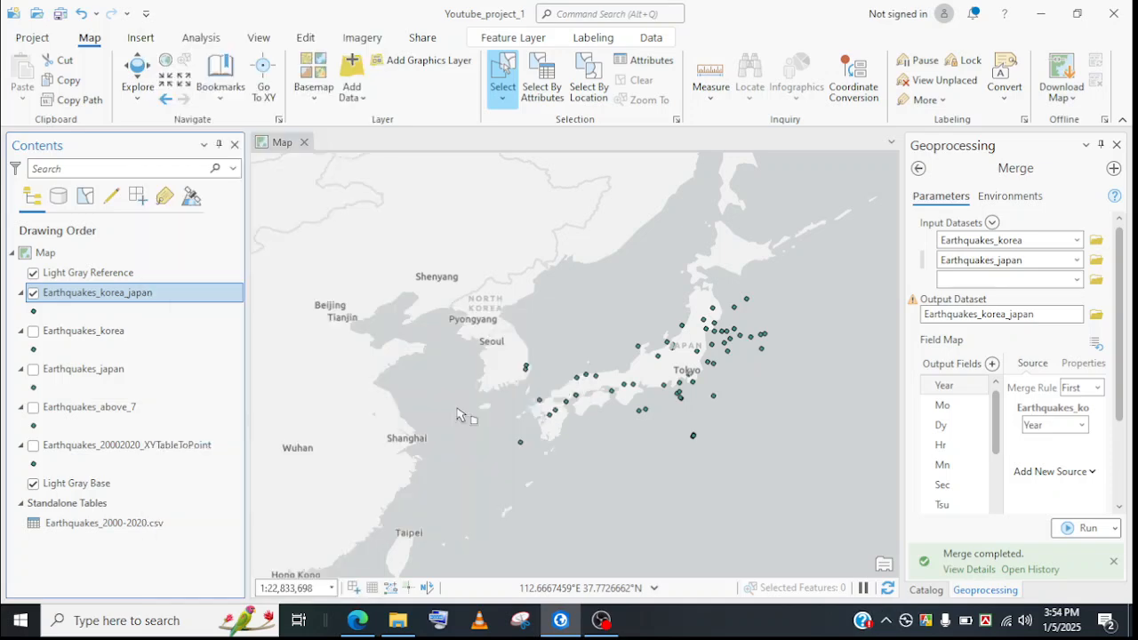
pyautogui.rightClick(139, 292)
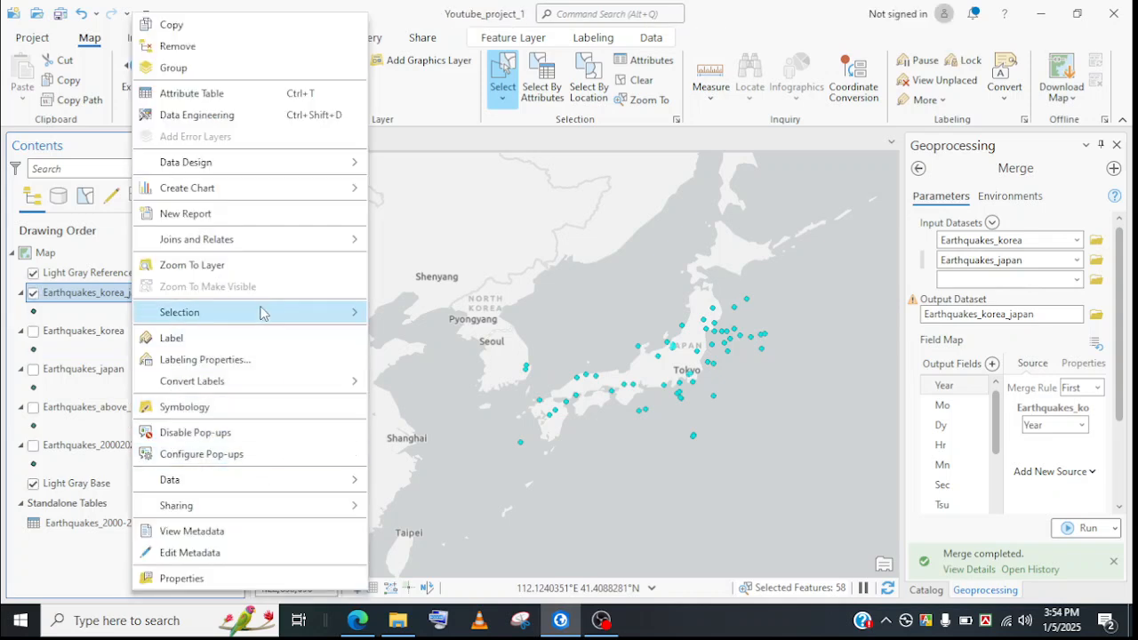
pyautogui.moveTo(261, 313)
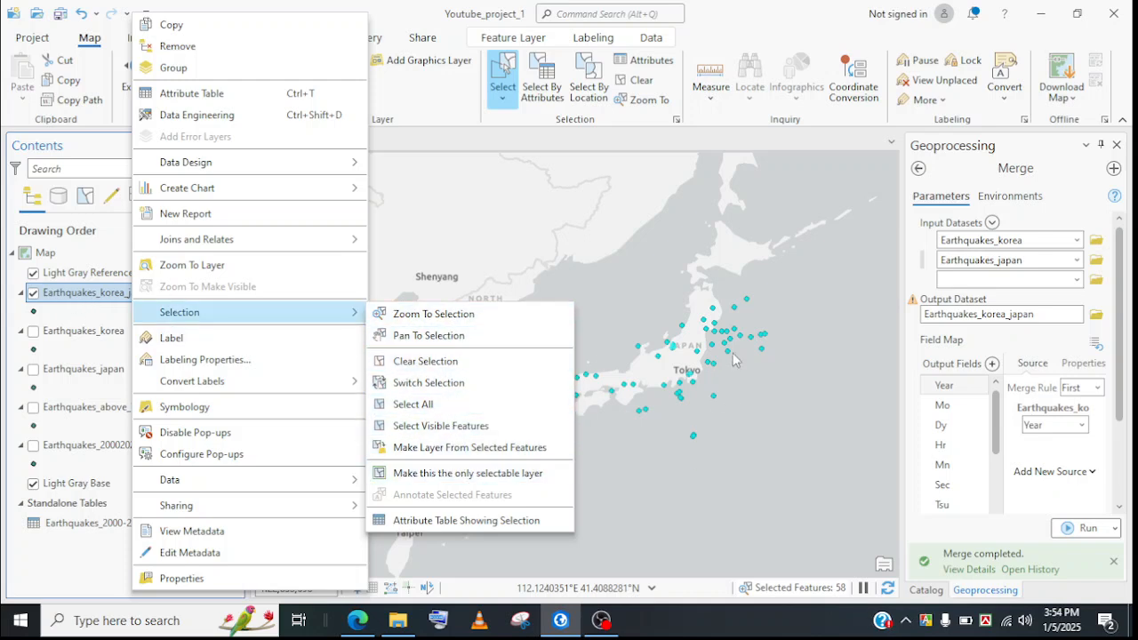
pyautogui.click(636, 81)
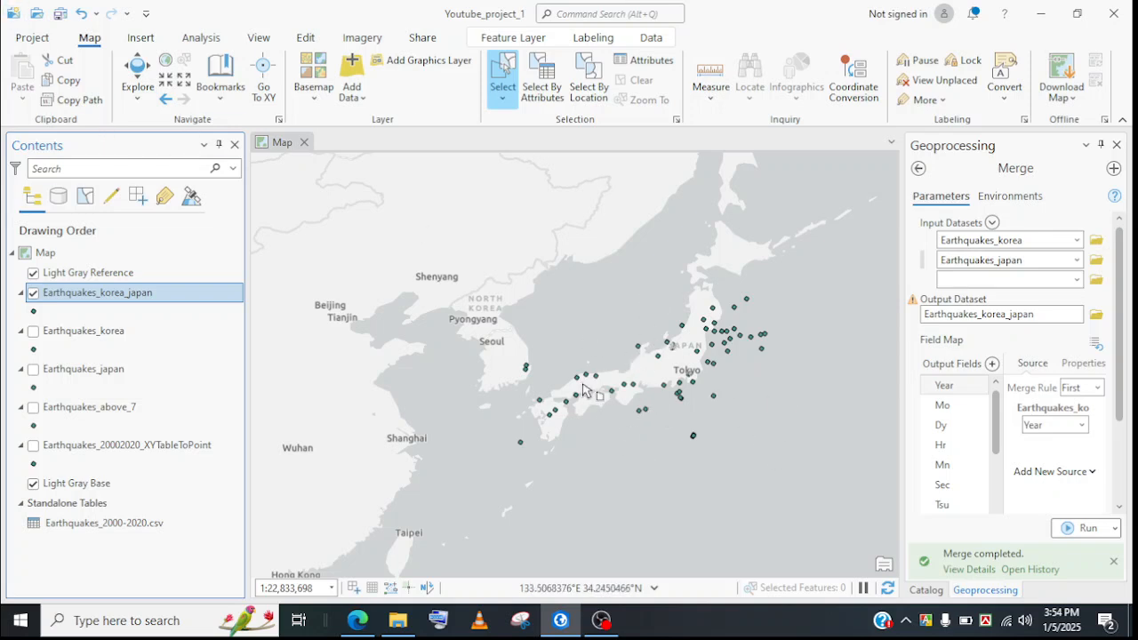
# Step: Examine the merged earthquake points and the surrounding region of East Asia at different map scales
pyautogui.scroll(-1, 582, 386)
pyautogui.moveTo(681, 391); pyautogui.dragTo(537, 412)
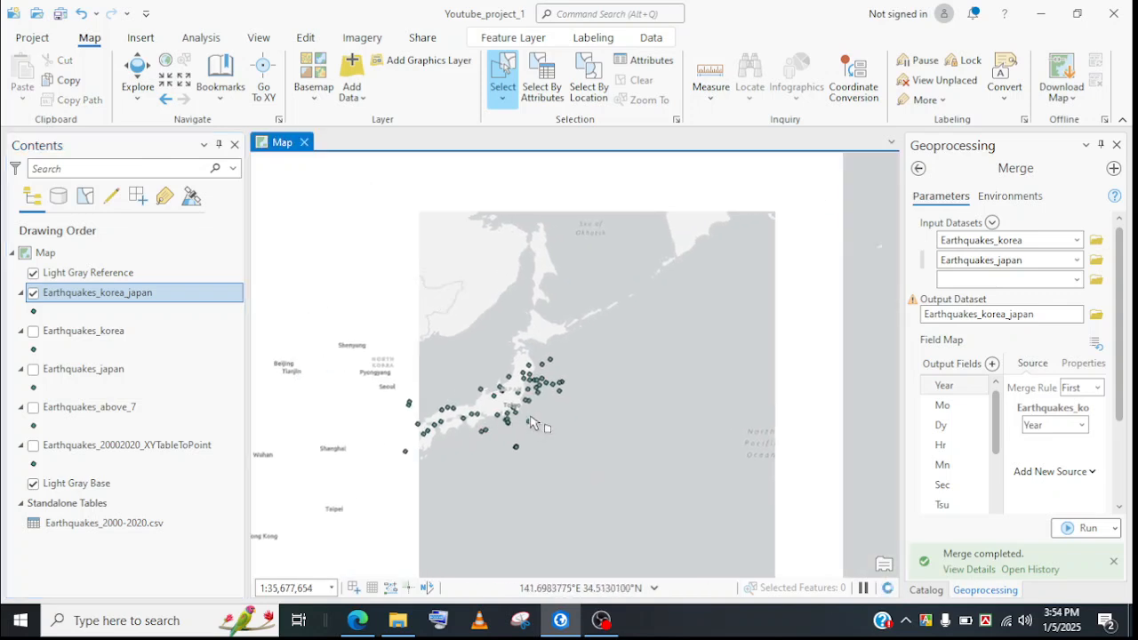
pyautogui.scroll(2, 537, 411)
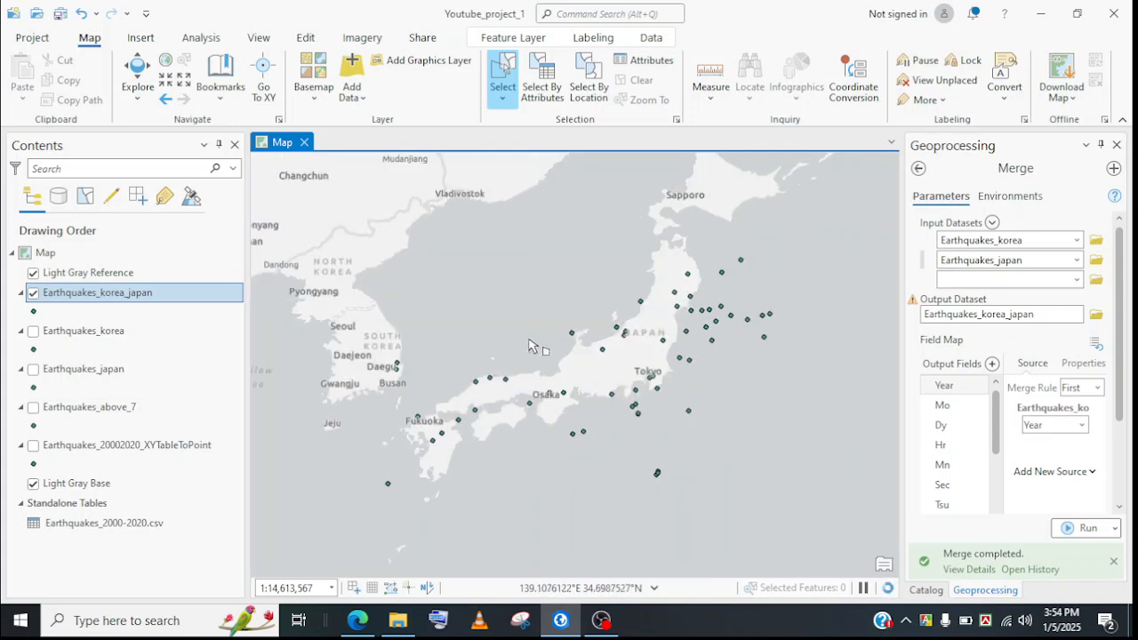
pyautogui.moveTo(544, 384); pyautogui.dragTo(843, 487)
pyautogui.moveTo(416, 328); pyautogui.dragTo(722, 346)
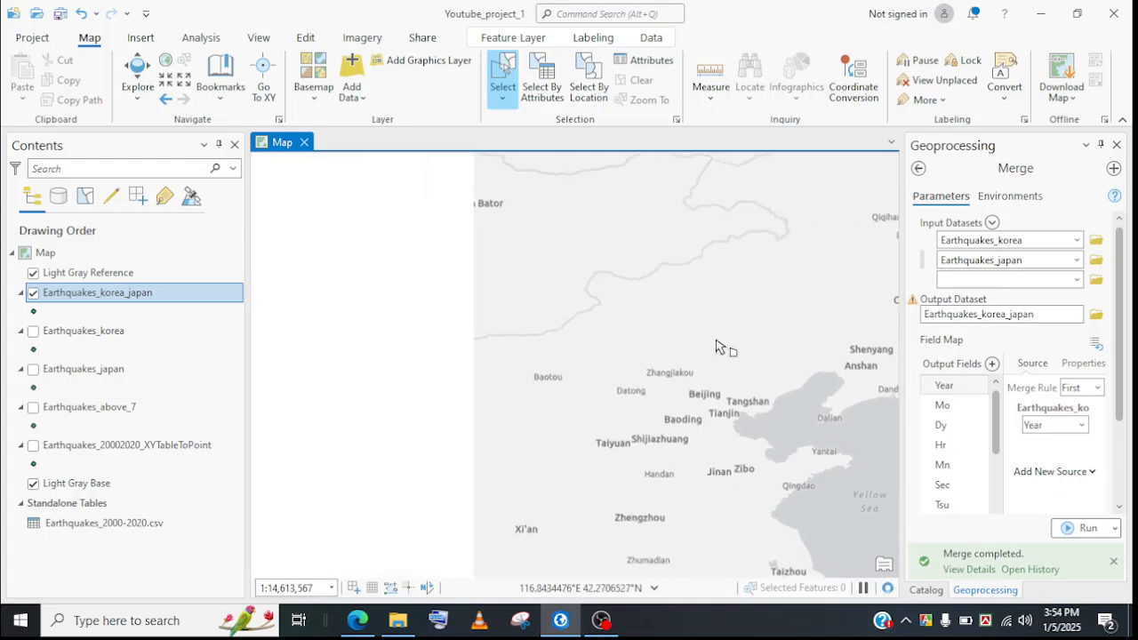
pyautogui.moveTo(486, 305); pyautogui.dragTo(533, 306)
pyautogui.scroll(-3, 534, 307)
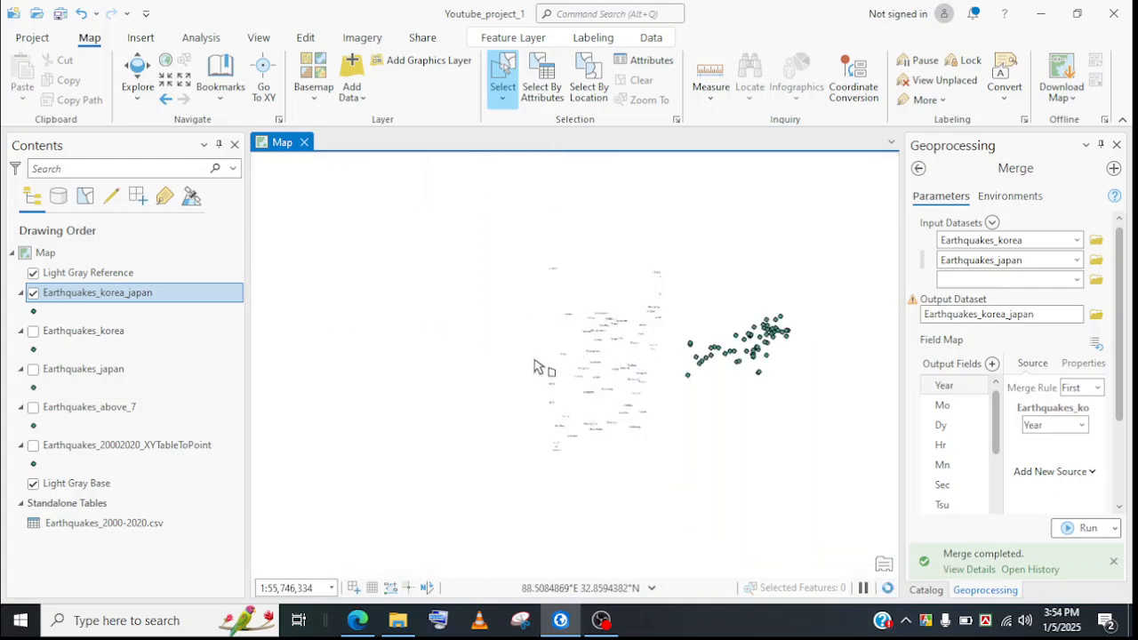
pyautogui.scroll(3, 732, 353)
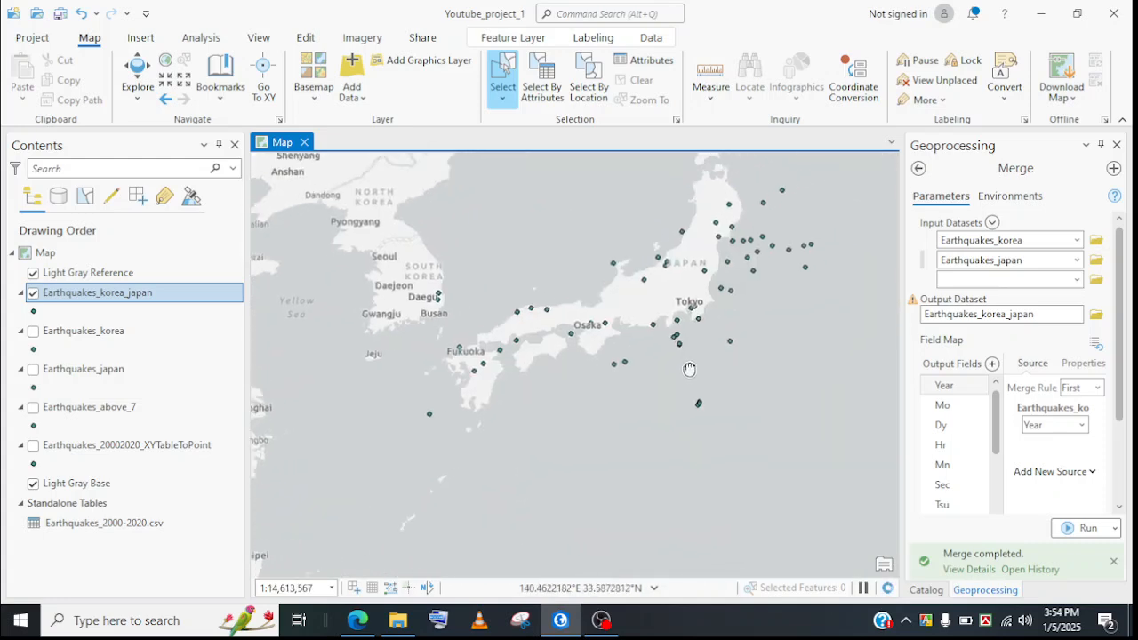
# Step: Frame Korea and Japan together in the map and save that view as a bookmark named japan
pyautogui.scroll(-2, 496, 371)
pyautogui.moveTo(464, 379); pyautogui.dragTo(657, 358)
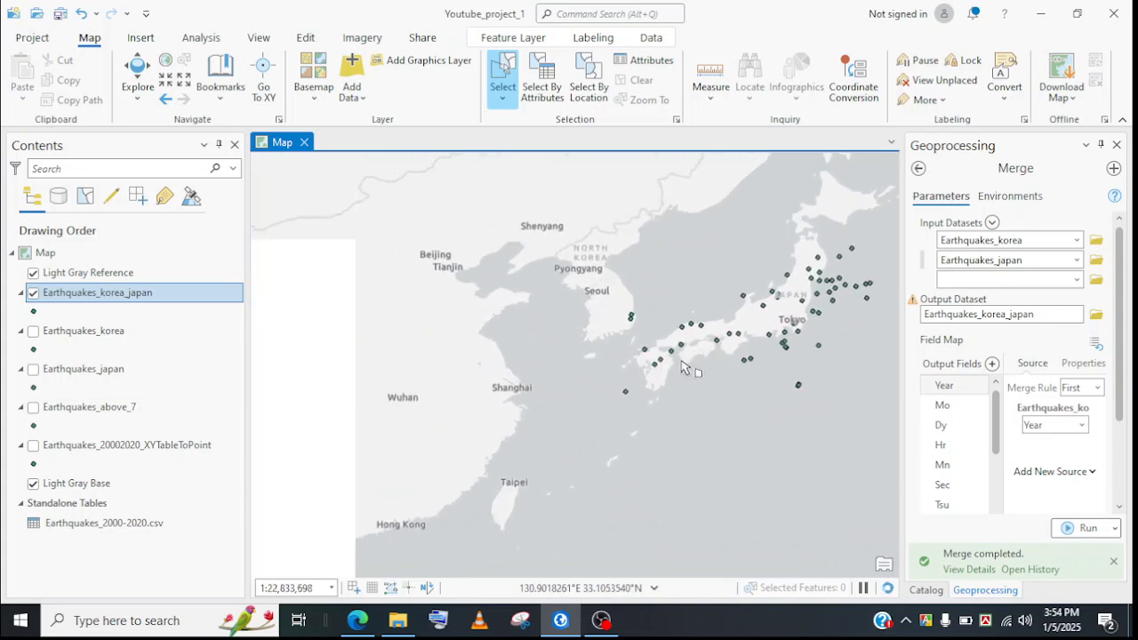
pyautogui.moveTo(742, 376); pyautogui.dragTo(539, 415)
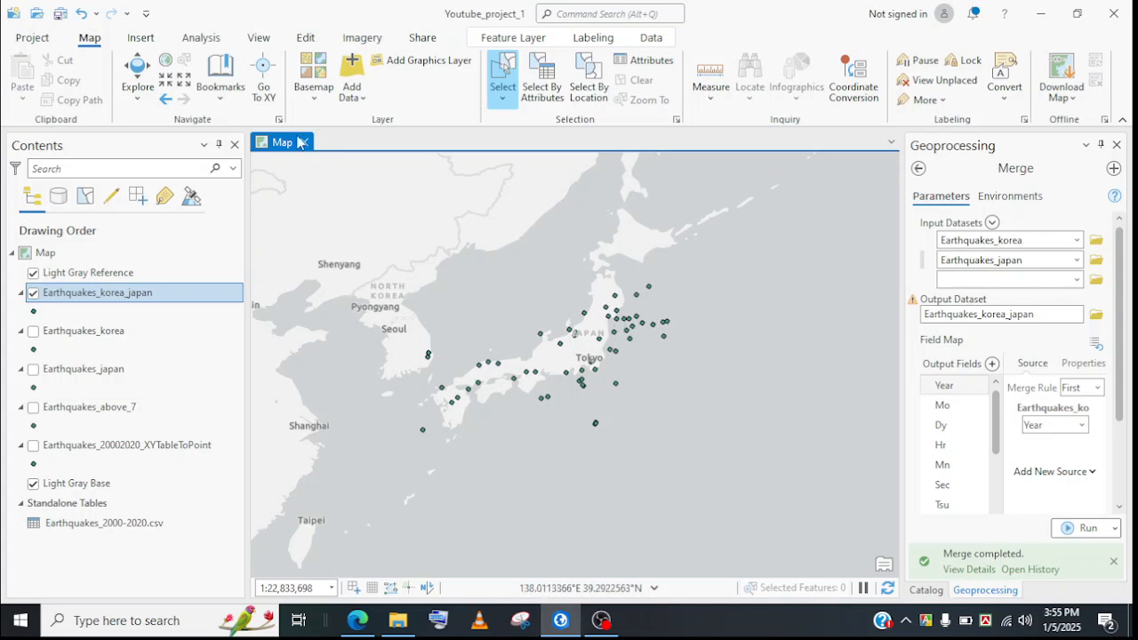
pyautogui.click(218, 98)
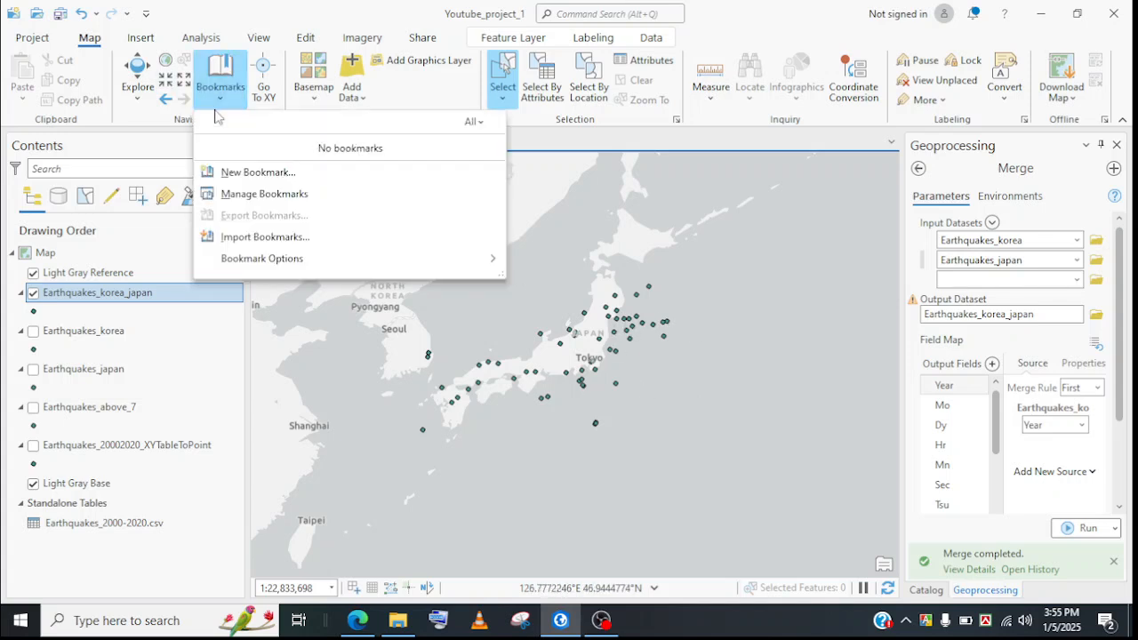
pyautogui.click(249, 182)
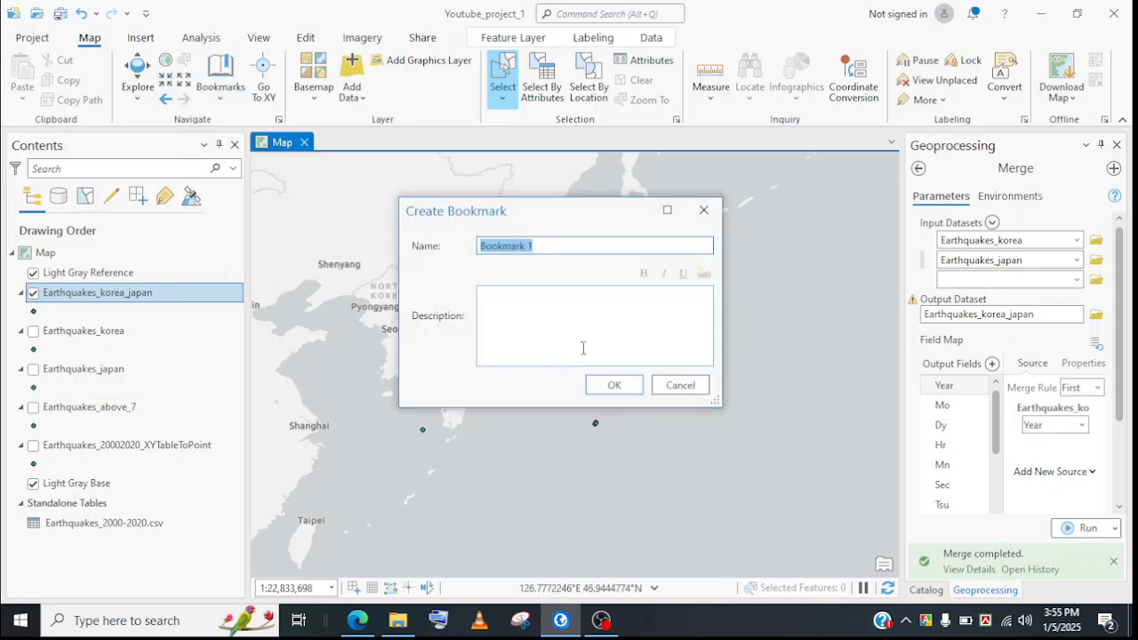
pyautogui.press('BackSpace')
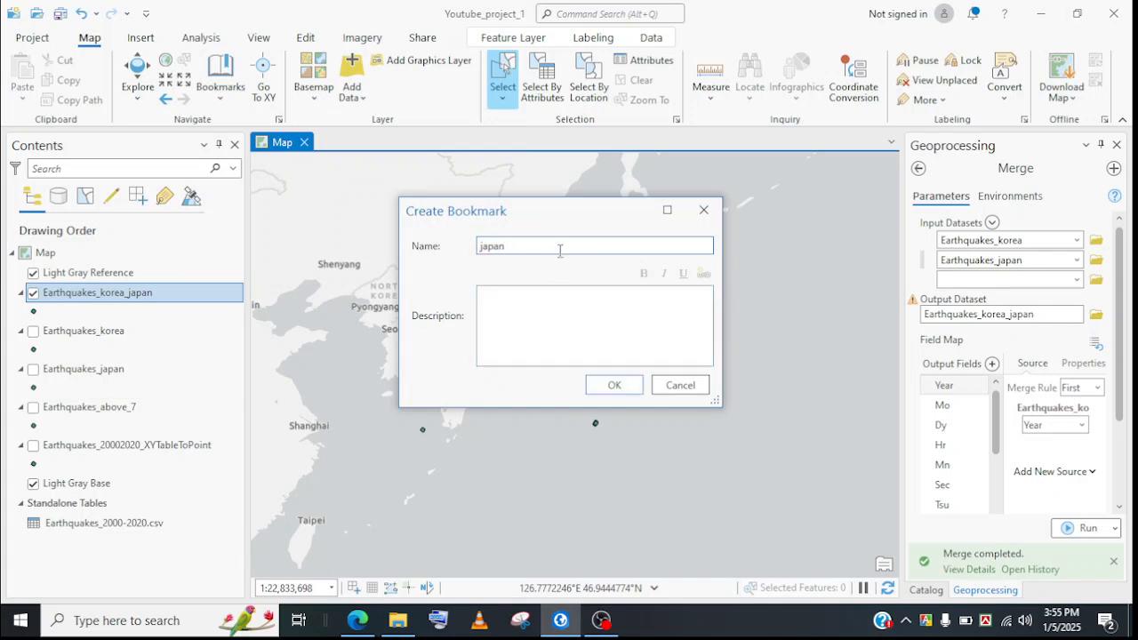
pyautogui.click(622, 387)
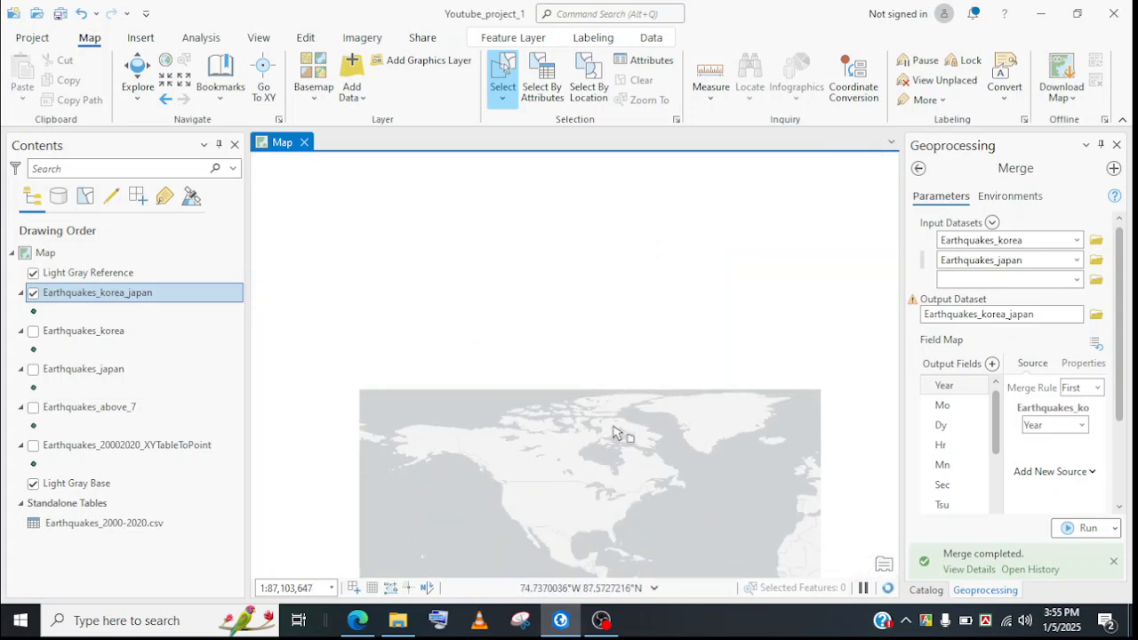
# Step: Move the map view away over North America and return to the saved japan bookmark
pyautogui.scroll(2, 614, 433)
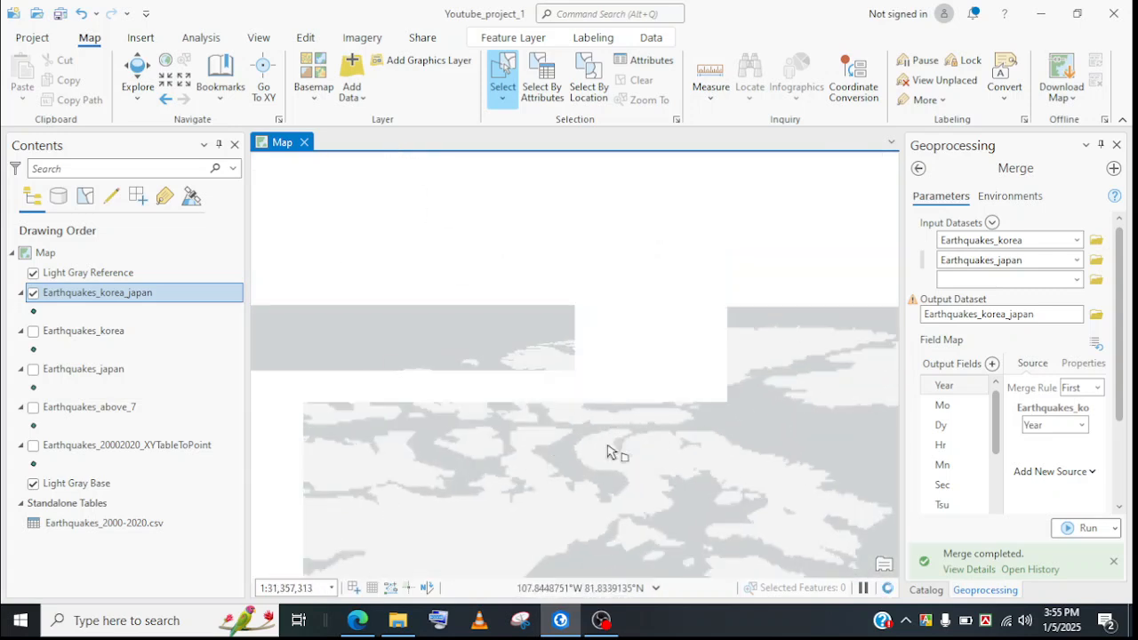
pyautogui.click(221, 105)
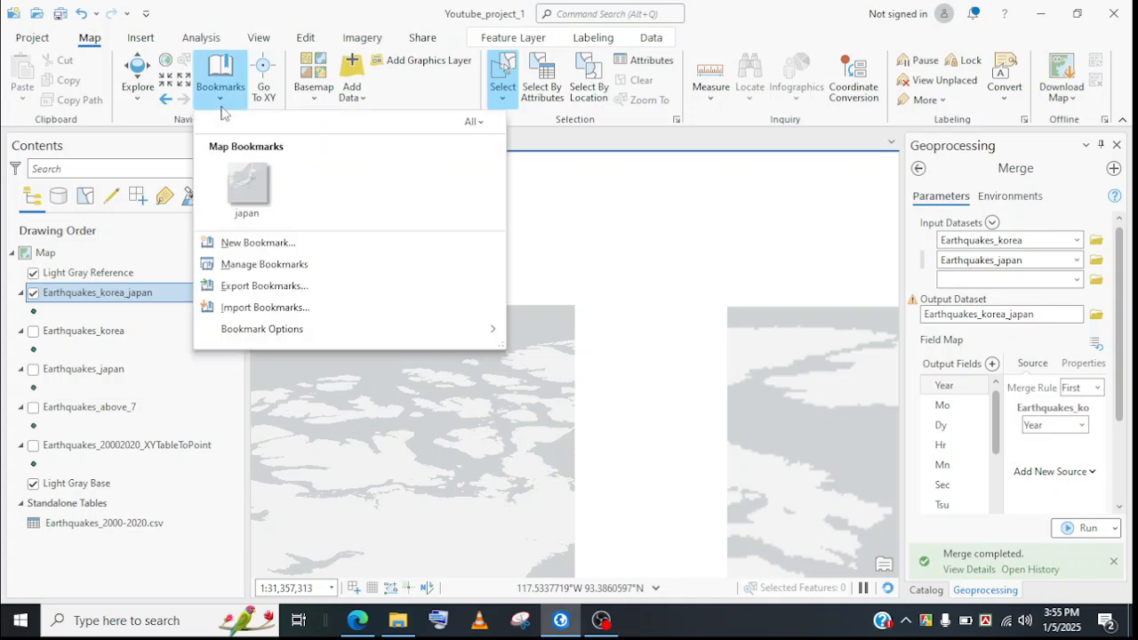
pyautogui.click(246, 182)
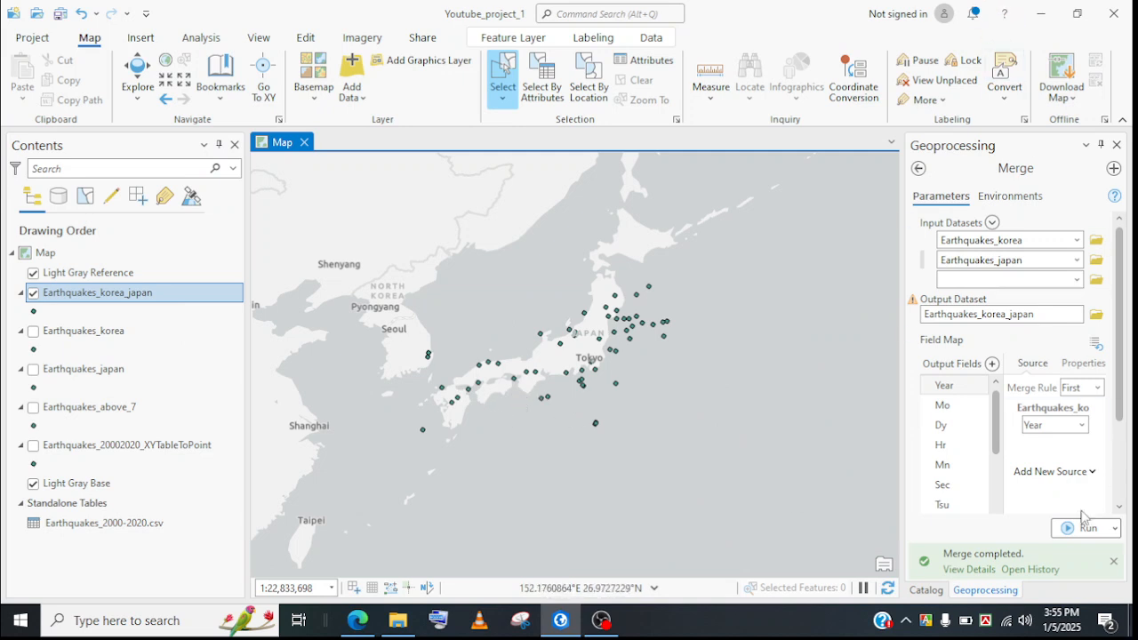
# Step: Expand the Youtube_project_1 folder and its Youtube_project_1.gdb geodatabase in the project catalog to examine the stored feature classes
pyautogui.click(936, 593)
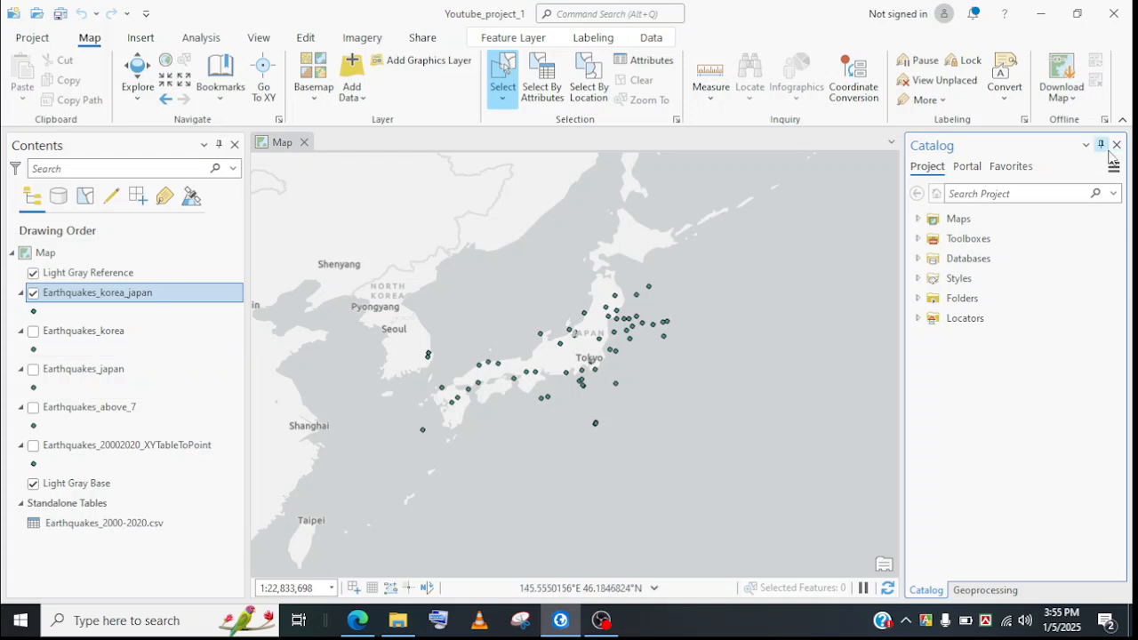
pyautogui.click(918, 298)
pyautogui.click(965, 300)
pyautogui.doubleClick(995, 318)
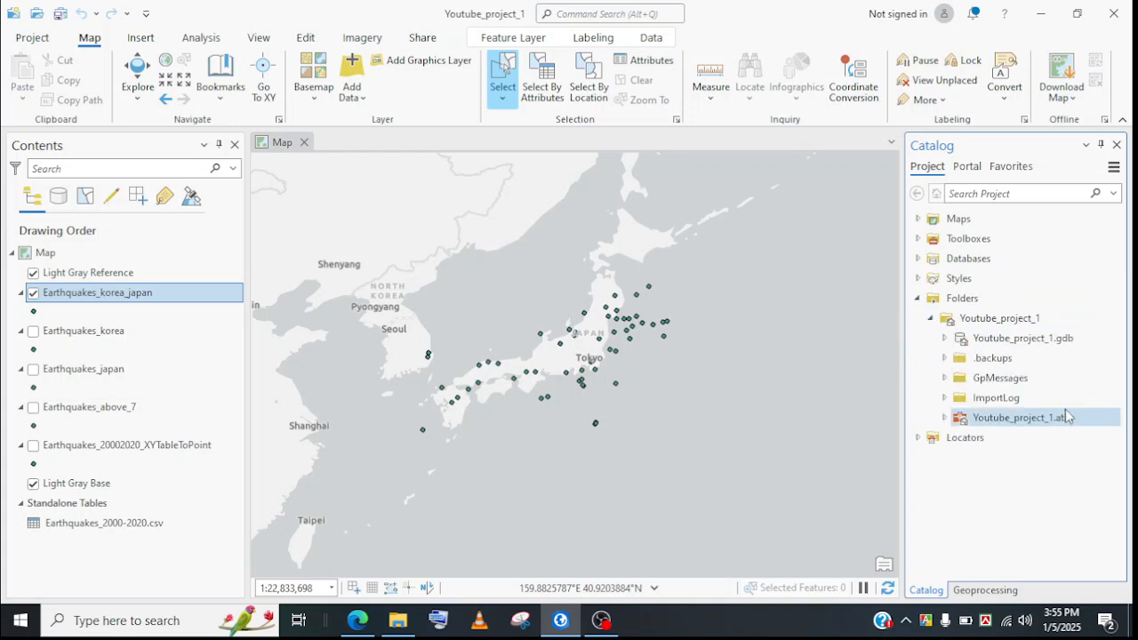
pyautogui.click(1013, 341)
pyautogui.click(945, 339)
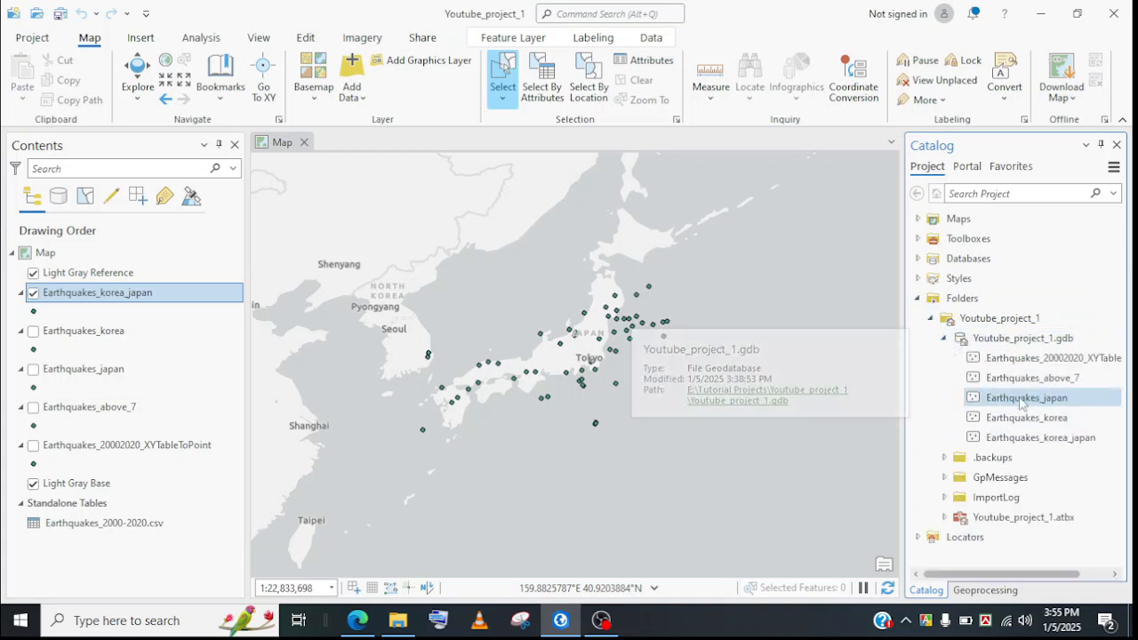
pyautogui.click(1032, 357)
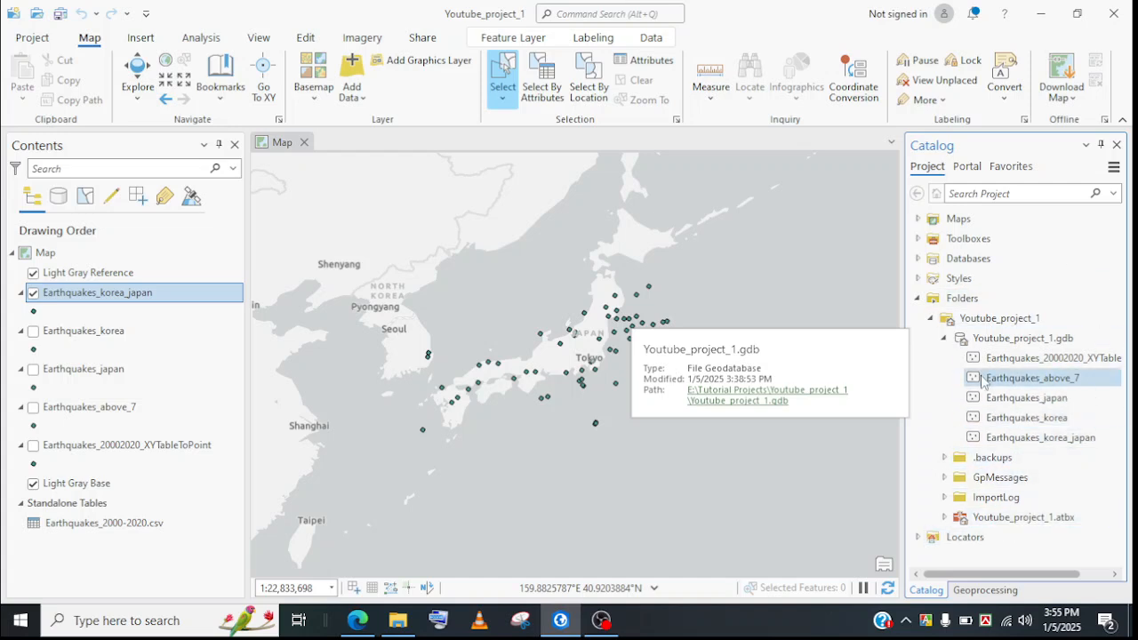
# Step: Create a Polygon feature class named Stud_field in Youtube_project_1.gdb and collapse the catalog's Folders list
pyautogui.rightClick(1036, 345)
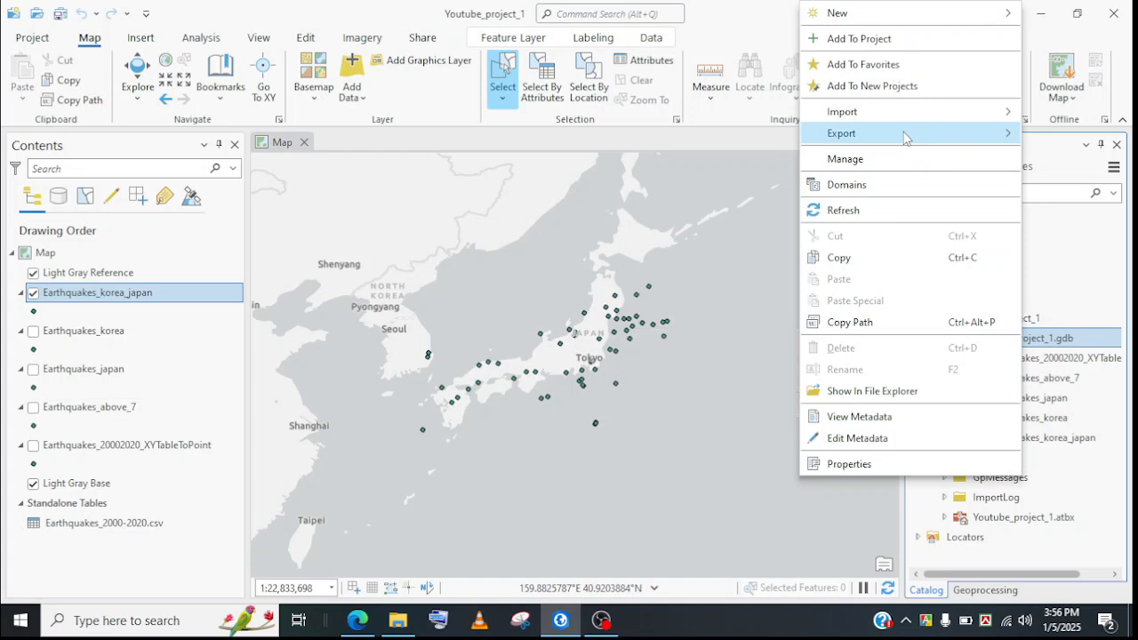
pyautogui.moveTo(924, 12)
pyautogui.click(709, 37)
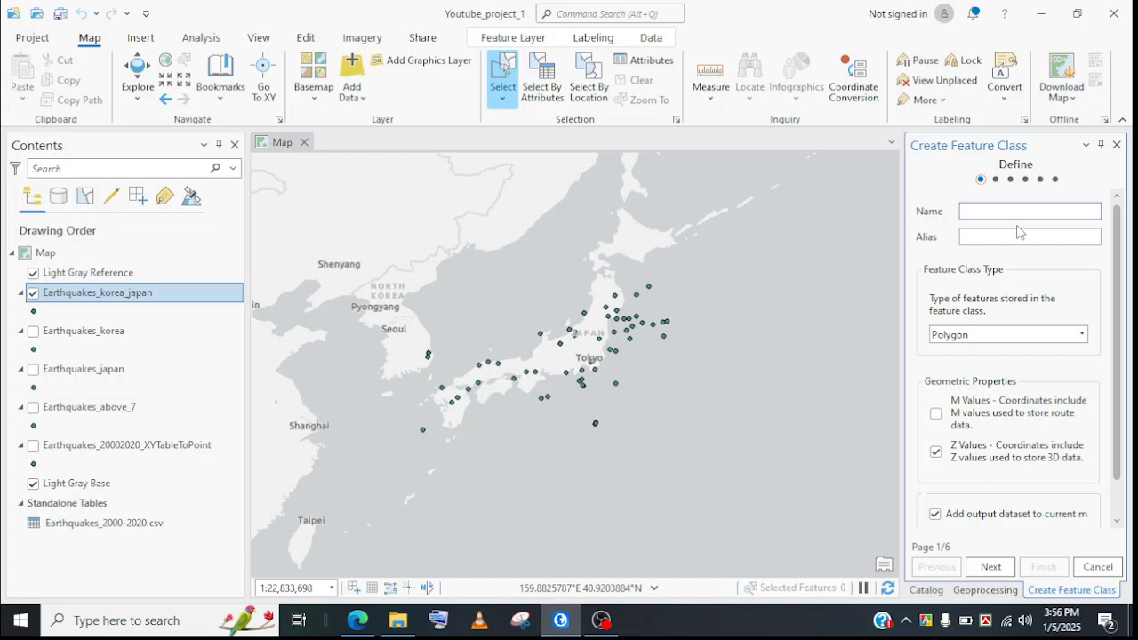
pyautogui.write('Stud_field')
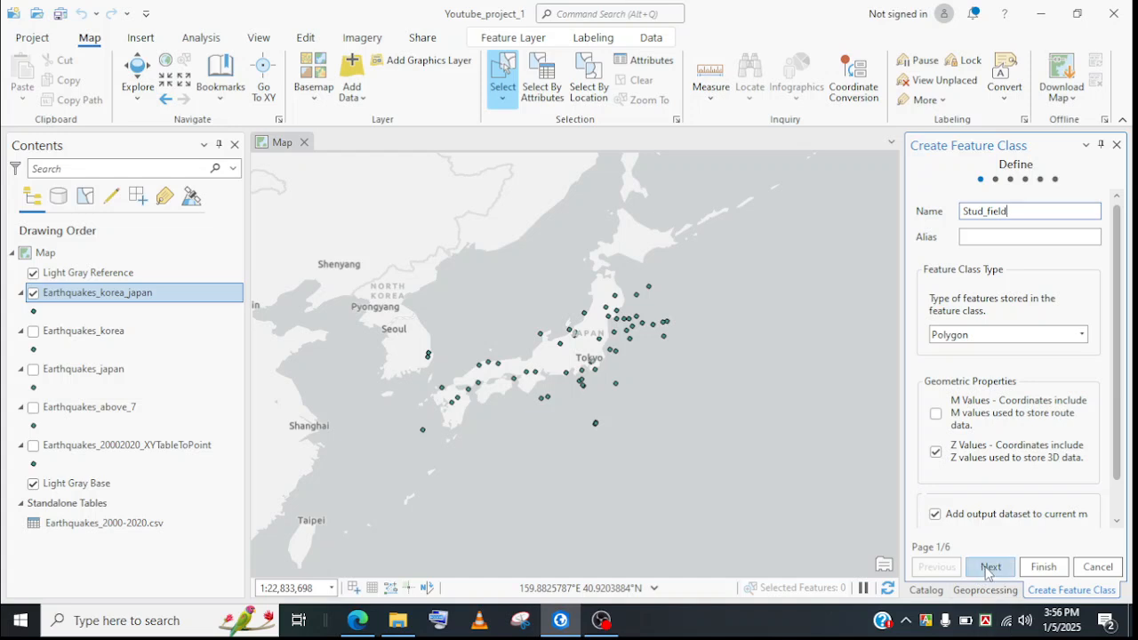
pyautogui.click(990, 345)
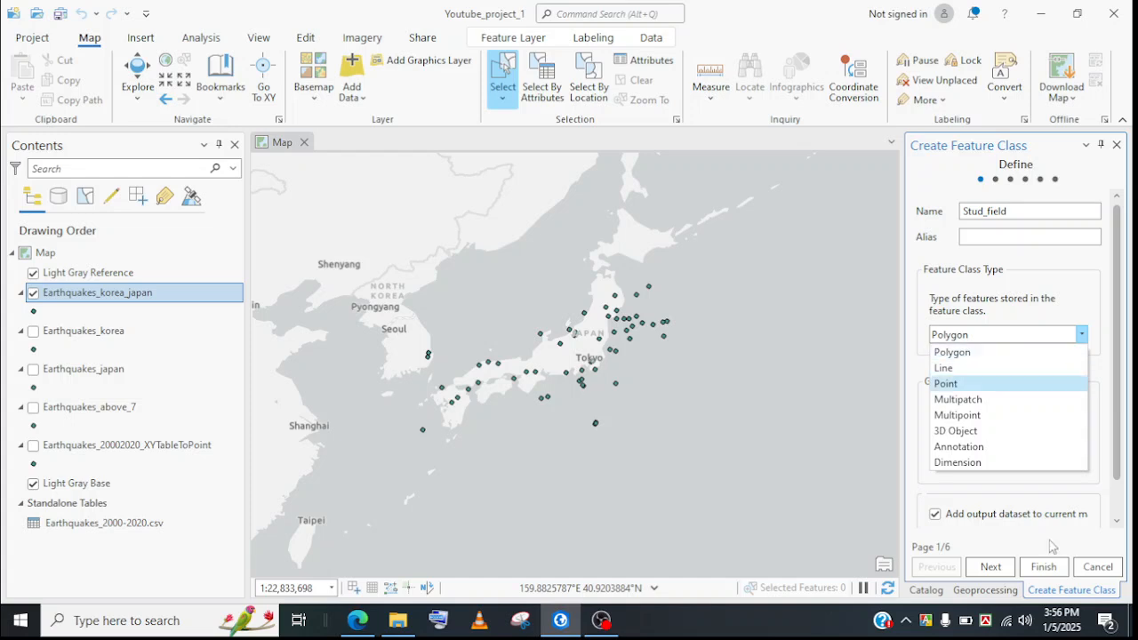
pyautogui.click(946, 350)
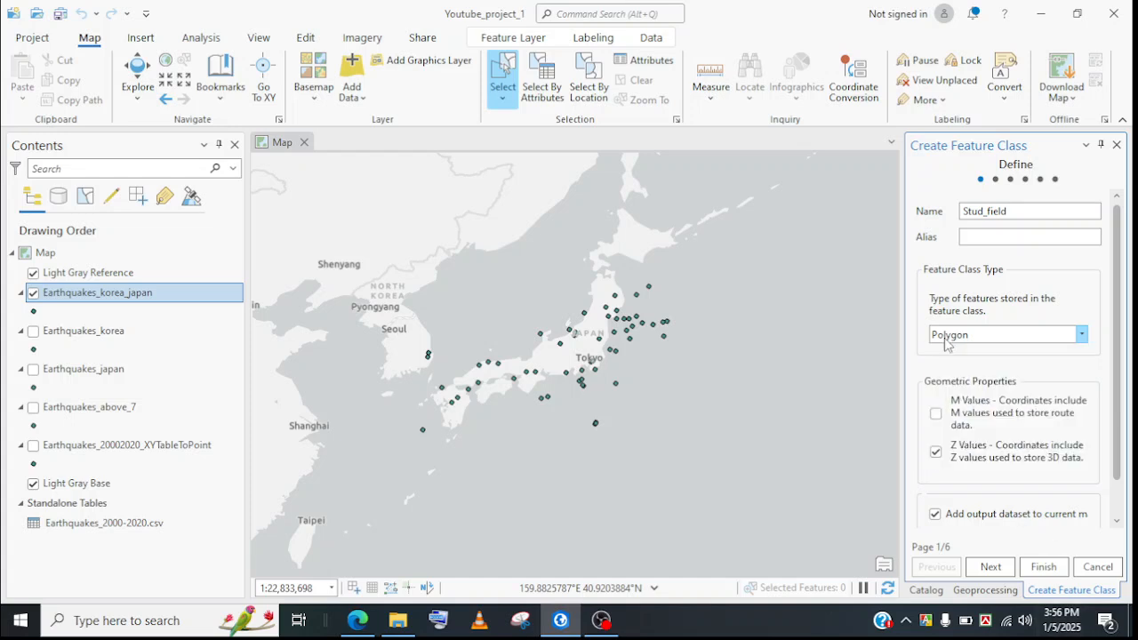
pyautogui.click(1044, 567)
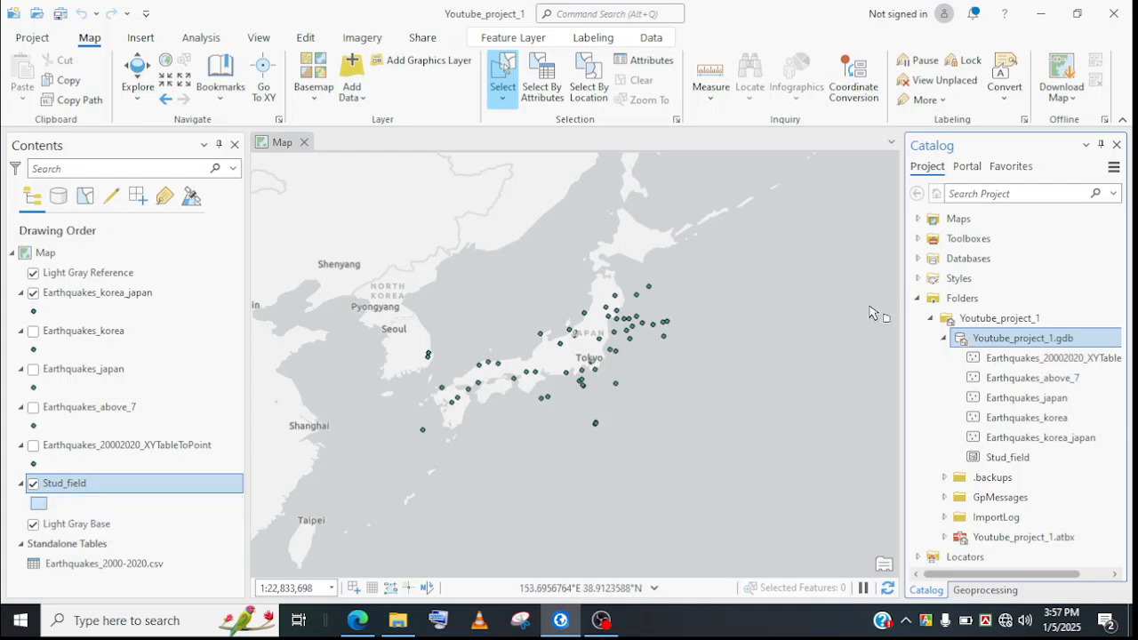
pyautogui.click(918, 298)
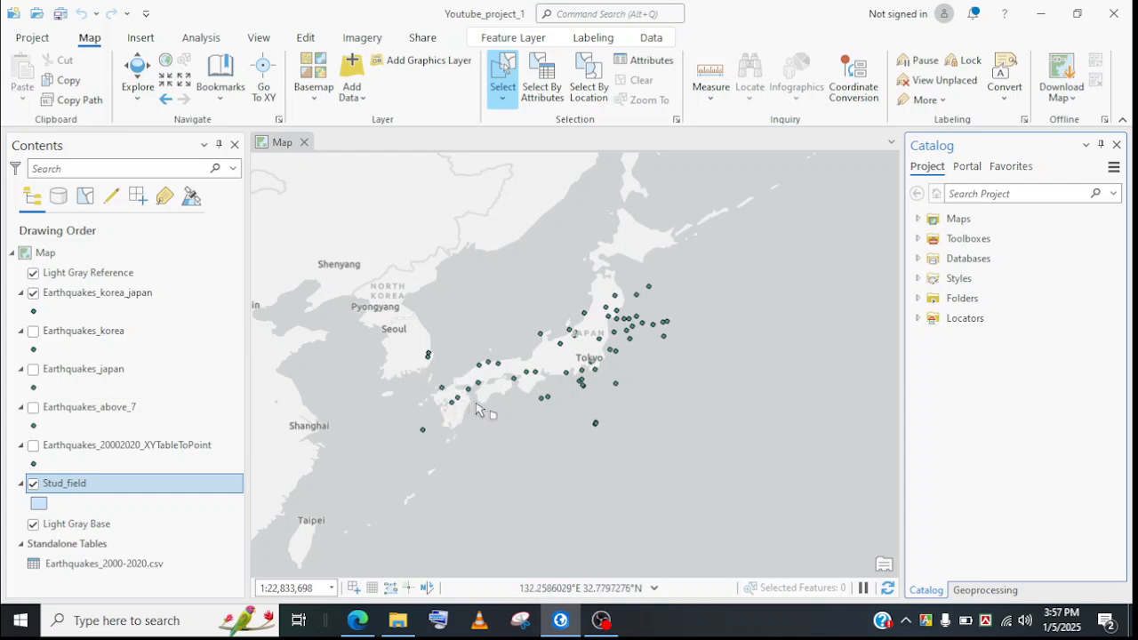
# Step: Start creating features for editing and choose the Stud_field template
pyautogui.click(532, 89)
pyautogui.click(507, 105)
pyautogui.click(311, 39)
pyautogui.click(519, 97)
pyautogui.click(401, 86)
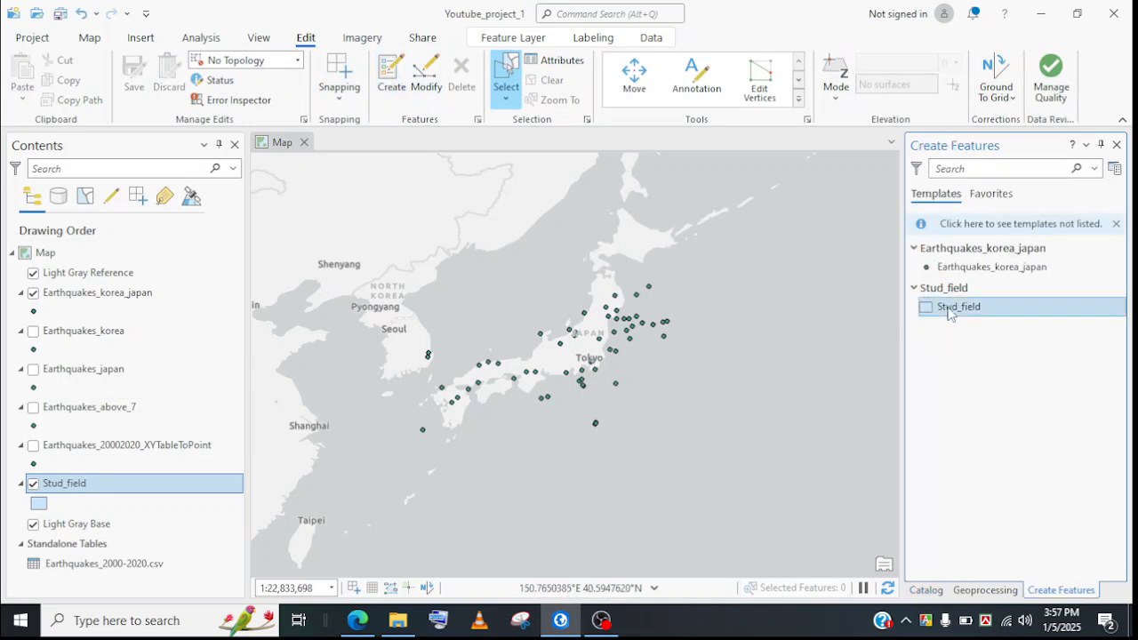
pyautogui.click(958, 308)
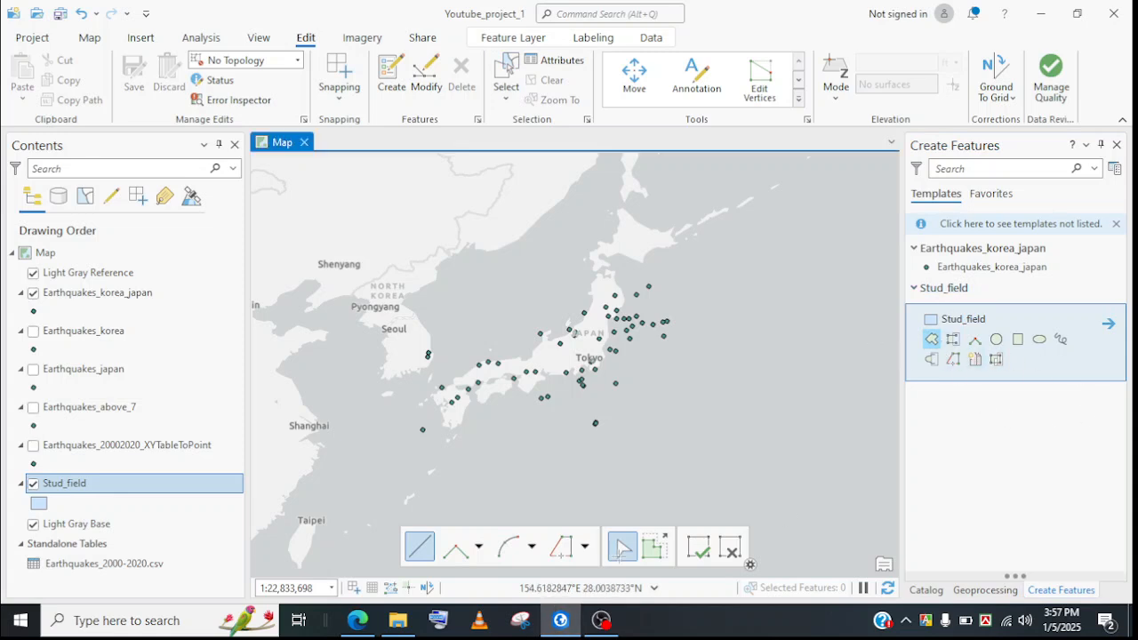
# Step: Abandon the freeform polygon sketch and draw a rectangular Stud_field feature from South Korea's east side across southwestern Japan into the ocean
pyautogui.click(932, 341)
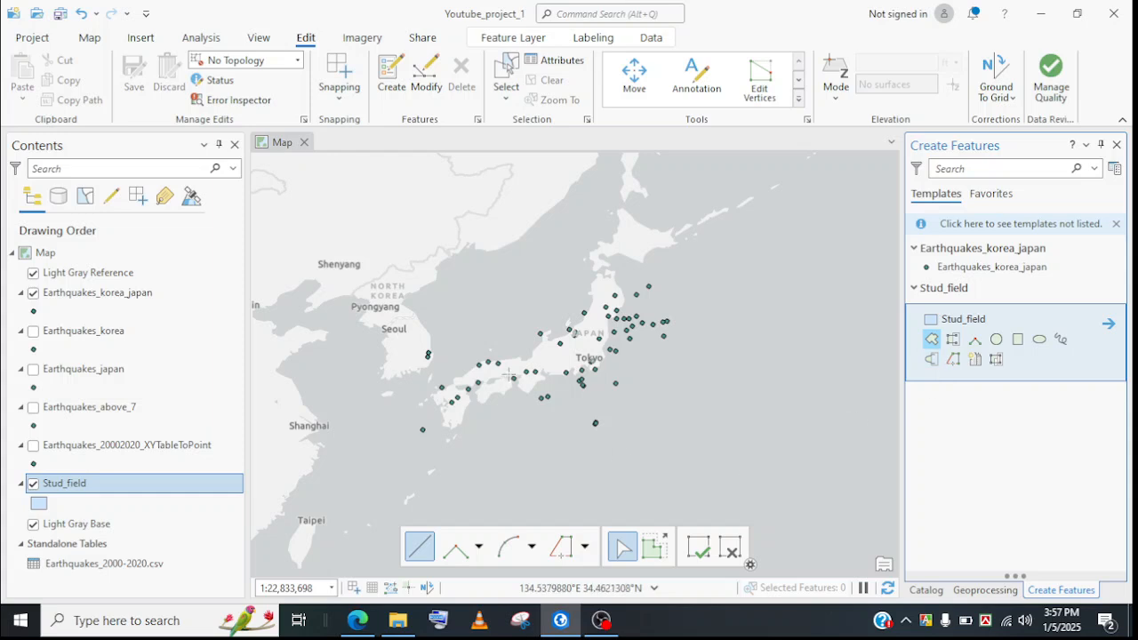
pyautogui.click(405, 336)
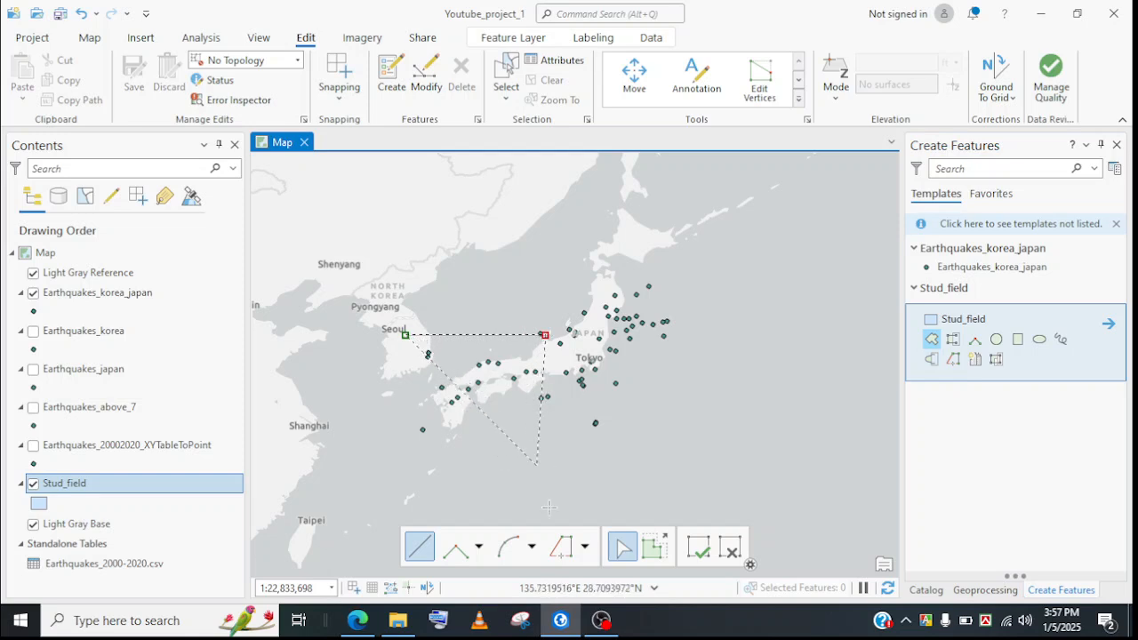
pyautogui.click(1018, 340)
pyautogui.click(410, 343)
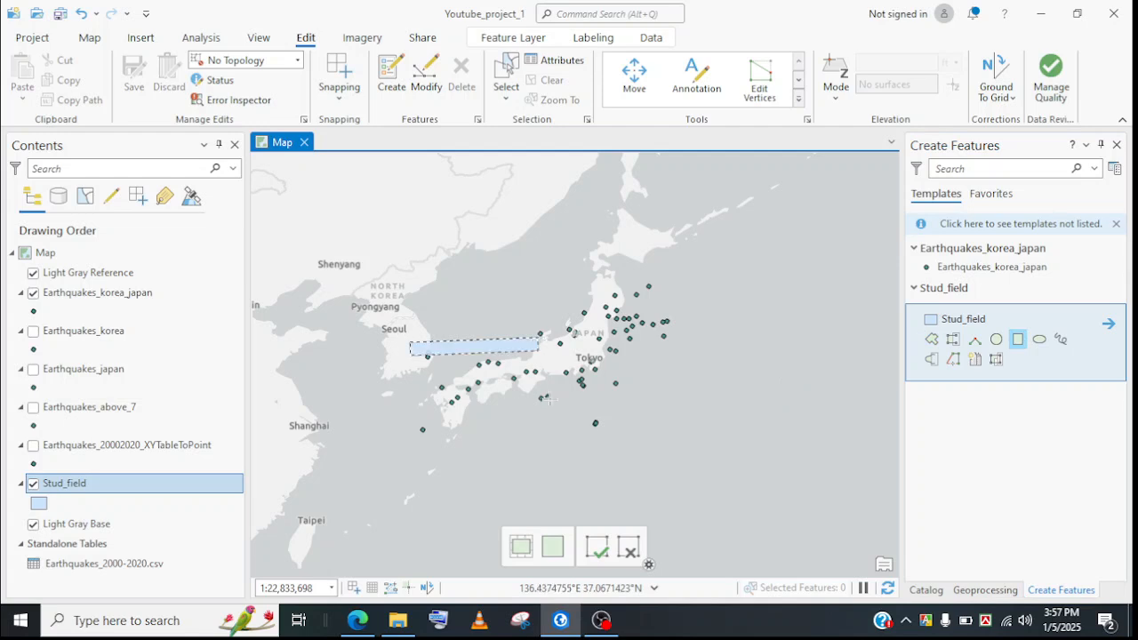
pyautogui.click(585, 495)
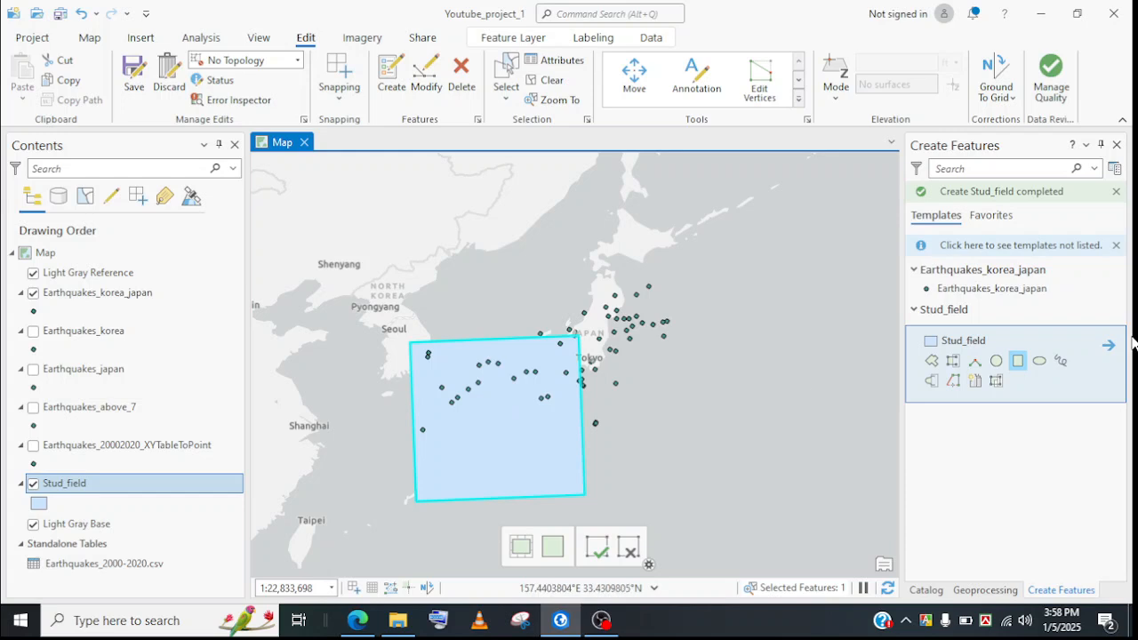
# Step: Try the Commercial and black outline symbols on the Stud_field layer and apply the dashed black outline symbol
pyautogui.click(913, 309)
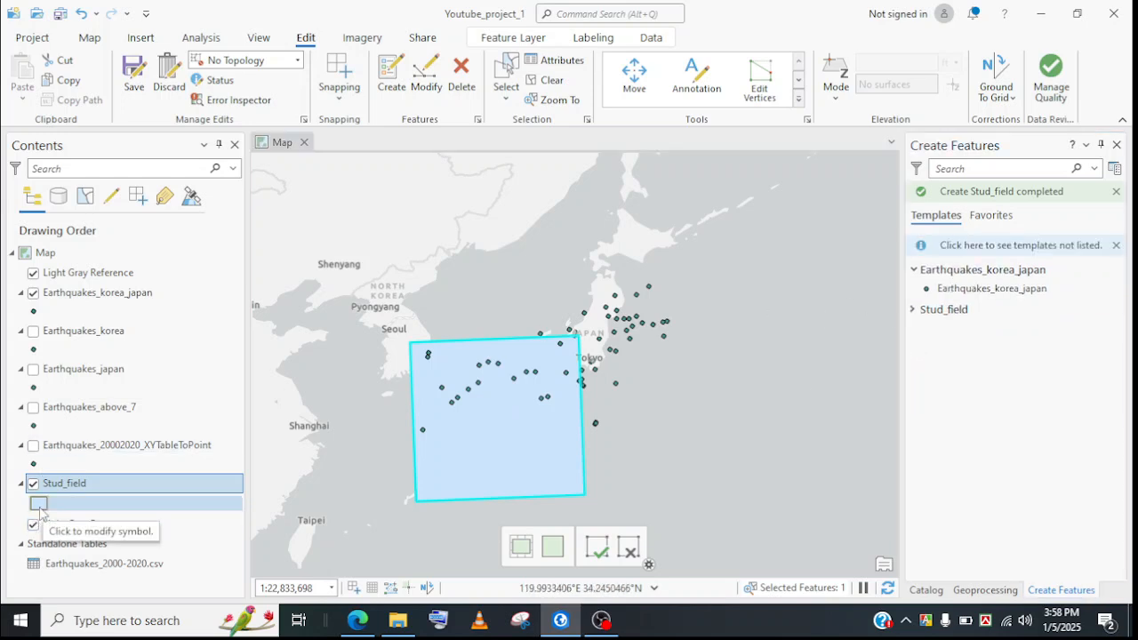
pyautogui.click(125, 504)
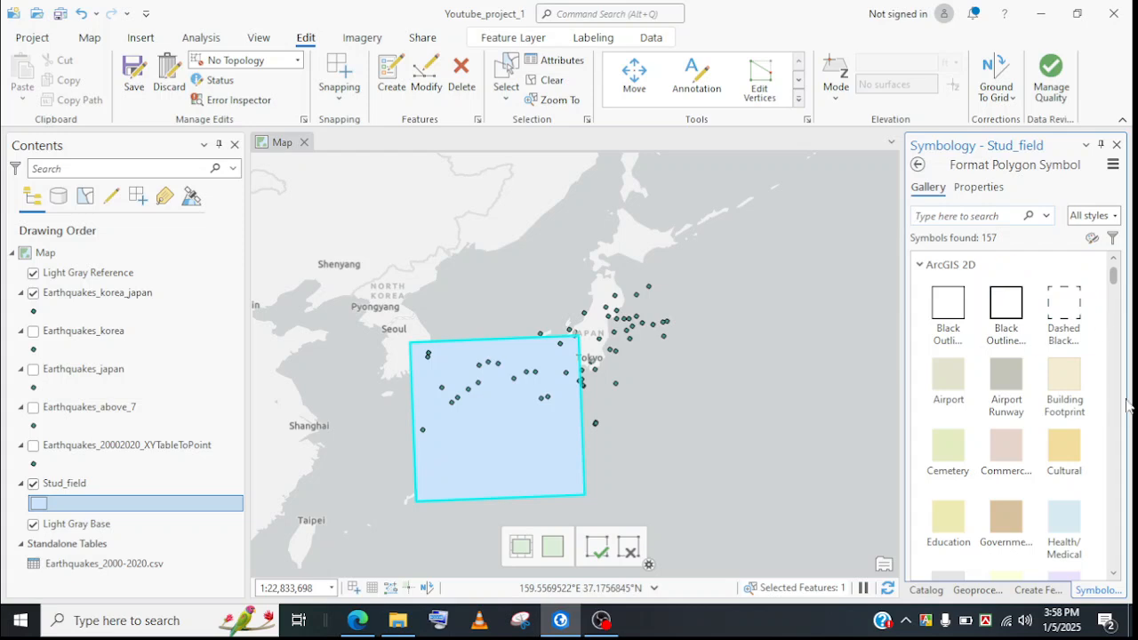
pyautogui.click(1005, 451)
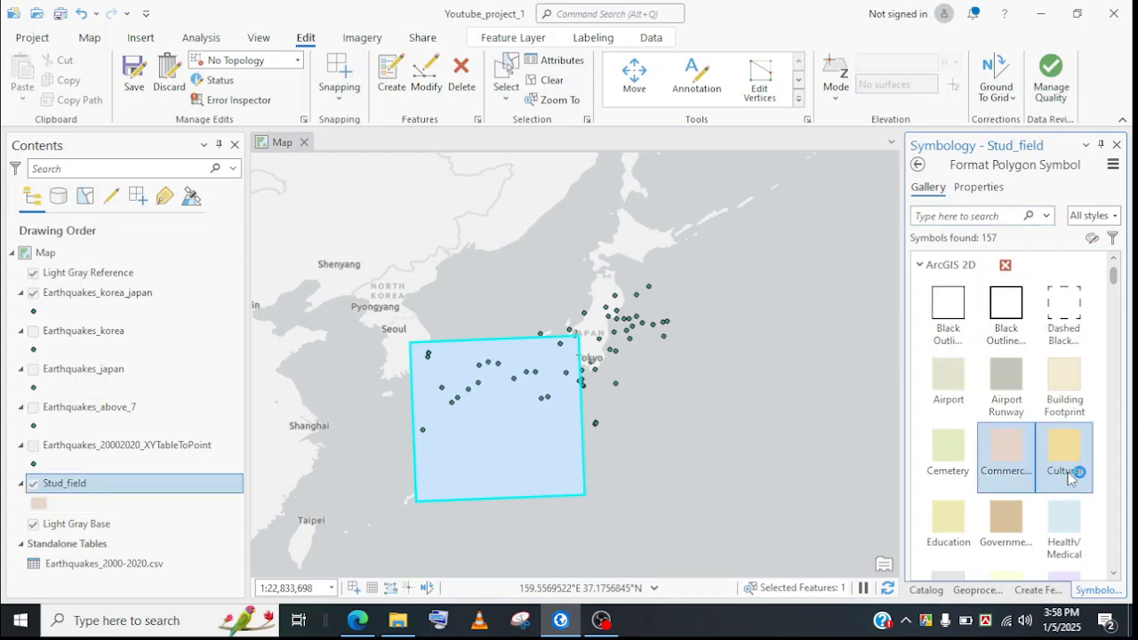
pyautogui.click(956, 342)
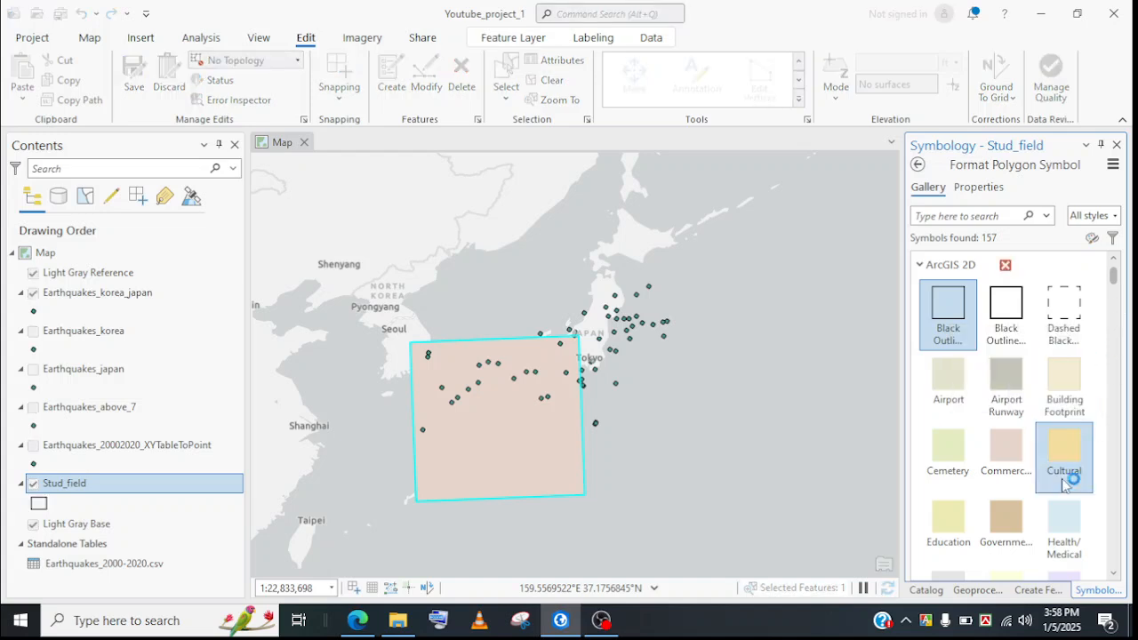
pyautogui.click(1064, 308)
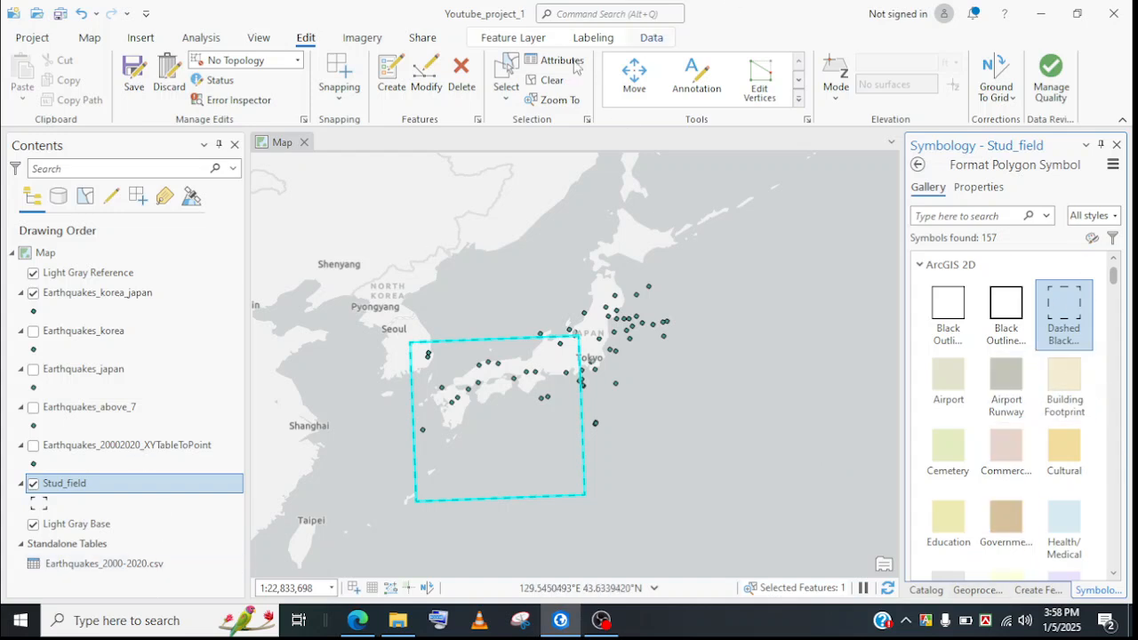
# Step: Browse the feature modification tools and use Move to shift the Stud_field polygon slightly southward
pyautogui.click(425, 96)
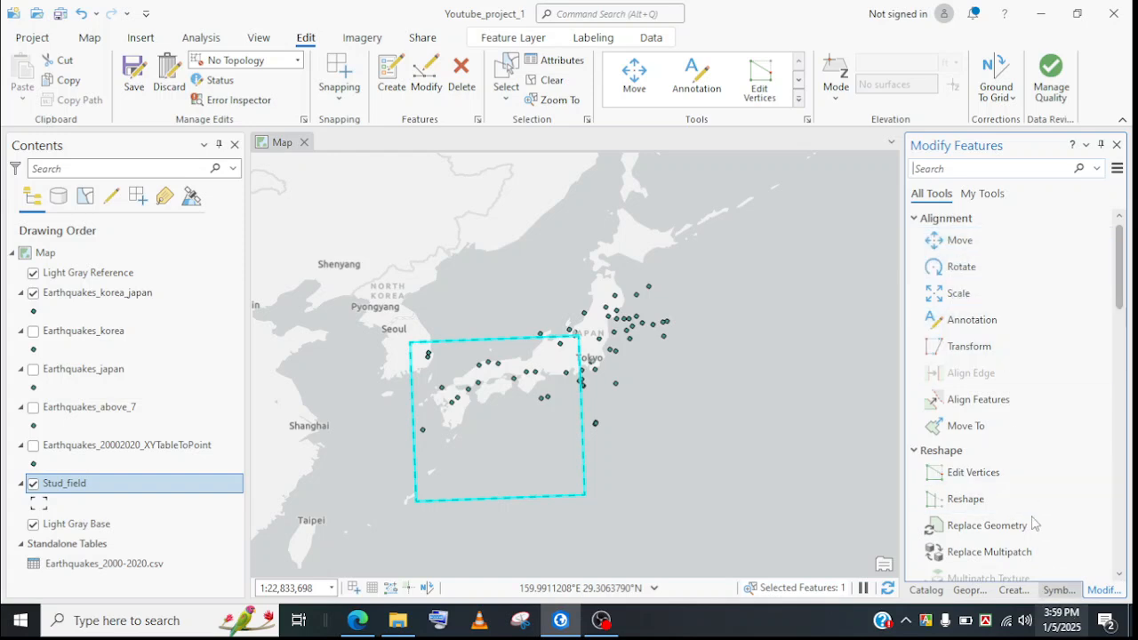
pyautogui.scroll(-3, 1023, 445)
pyautogui.scroll(3, 991, 383)
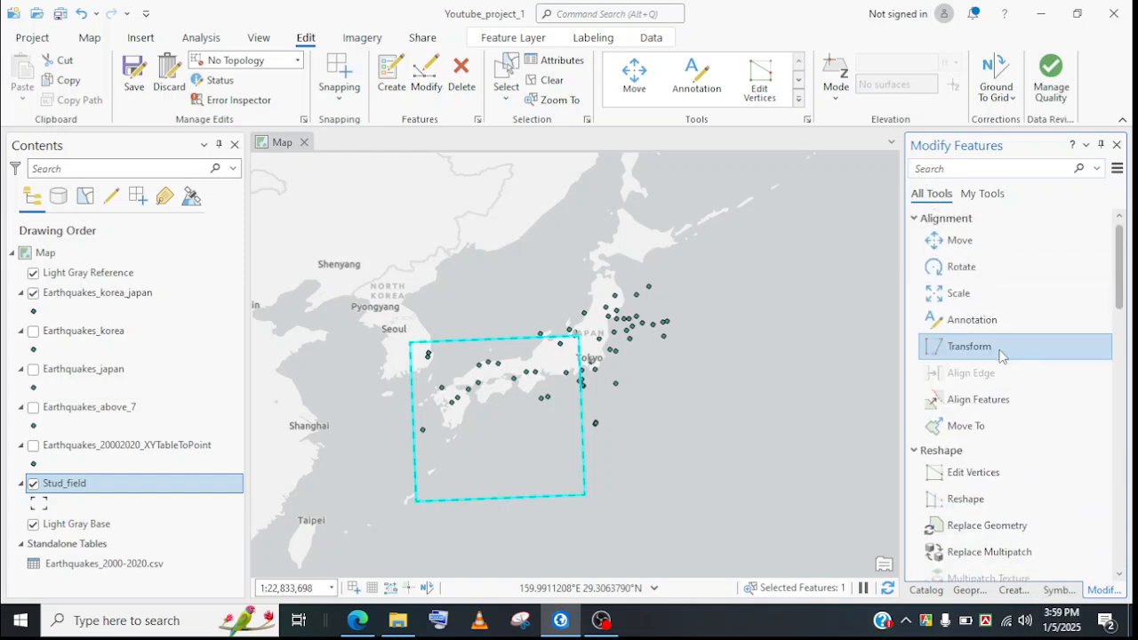
pyautogui.scroll(-10, 999, 392)
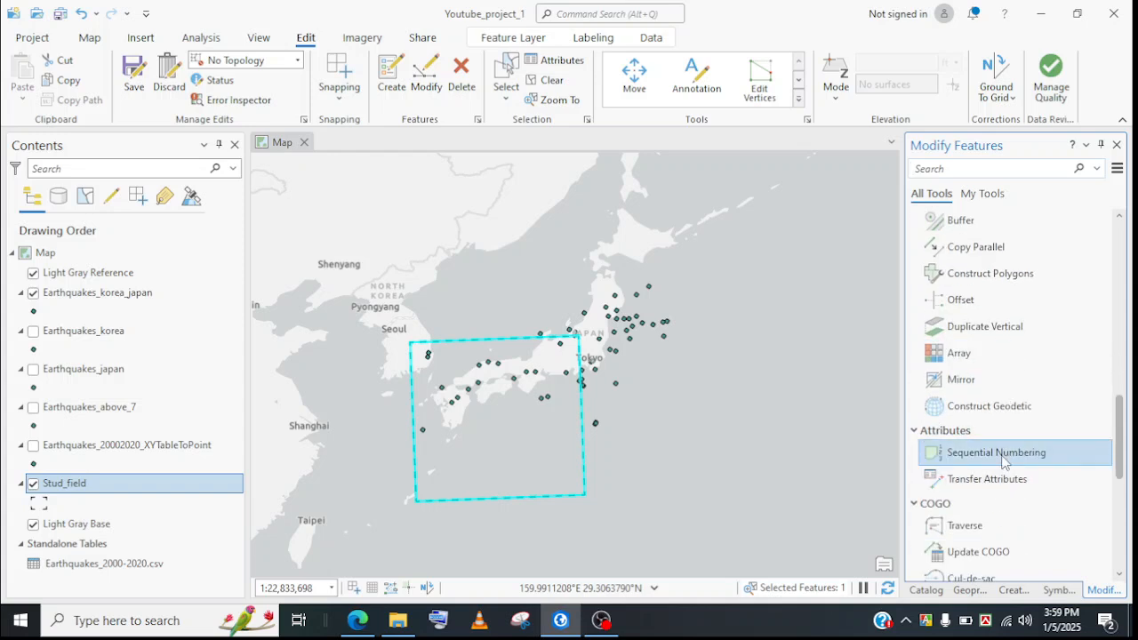
pyautogui.scroll(10, 1010, 462)
pyautogui.click(958, 240)
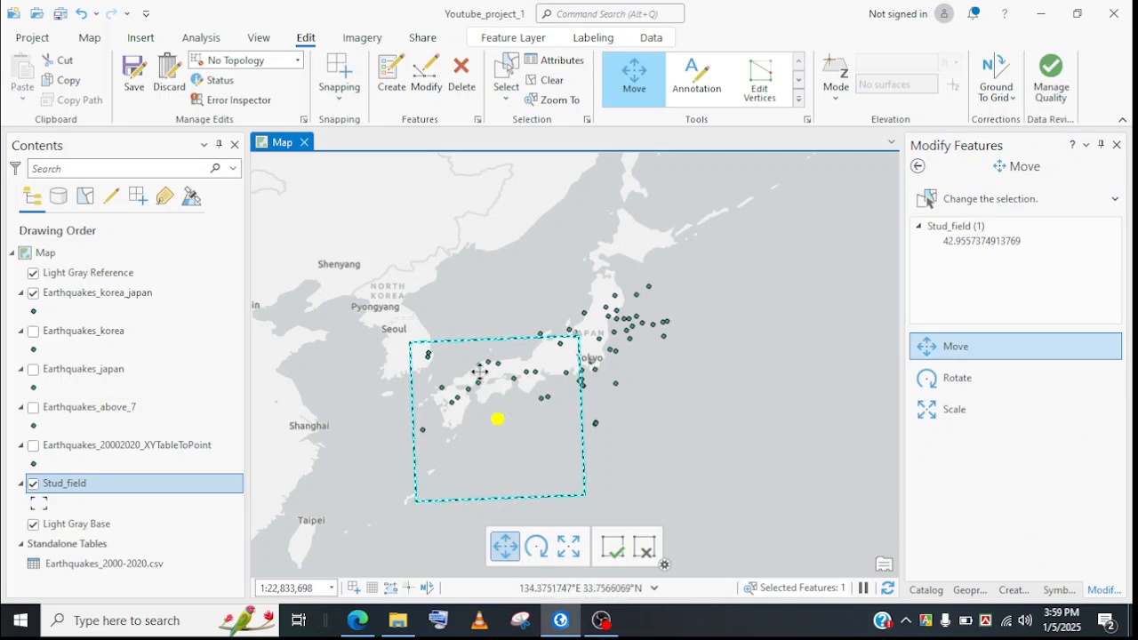
pyautogui.moveTo(497, 418)
pyautogui.mouseDown()
pyautogui.moveTo(531, 409)
pyautogui.moveTo(490, 435)
pyautogui.moveTo(495, 424)
pyautogui.mouseUp()
# Step: Try rotating the Stud_field polygon clockwise and scaling it up slightly, and undo the rotation and scaling
pyautogui.click(1067, 391)
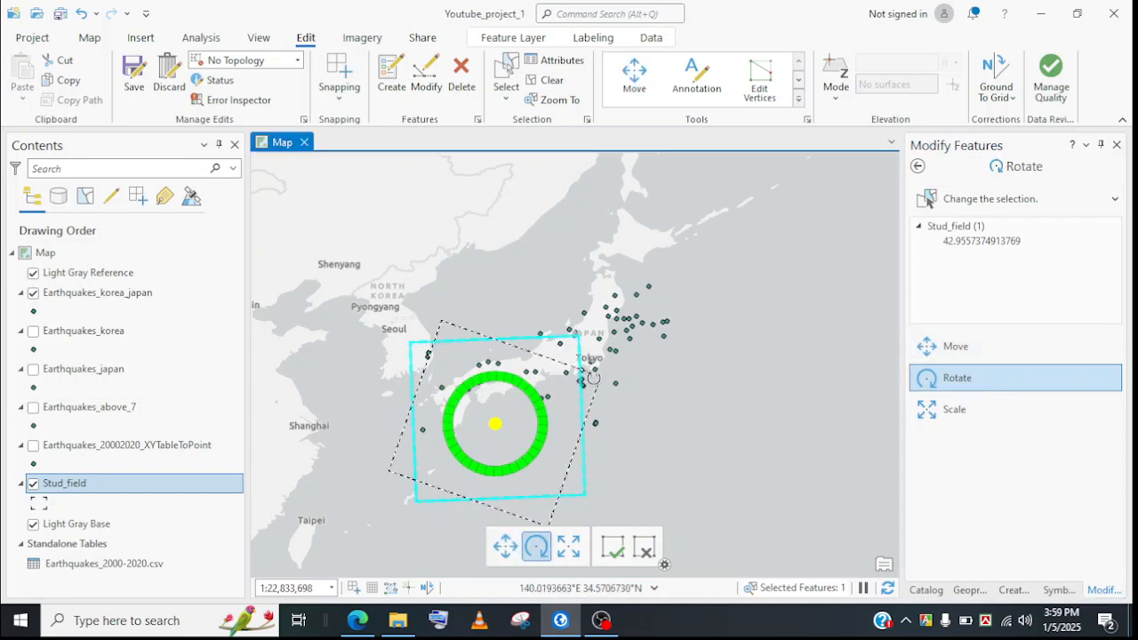
pyautogui.click(960, 409)
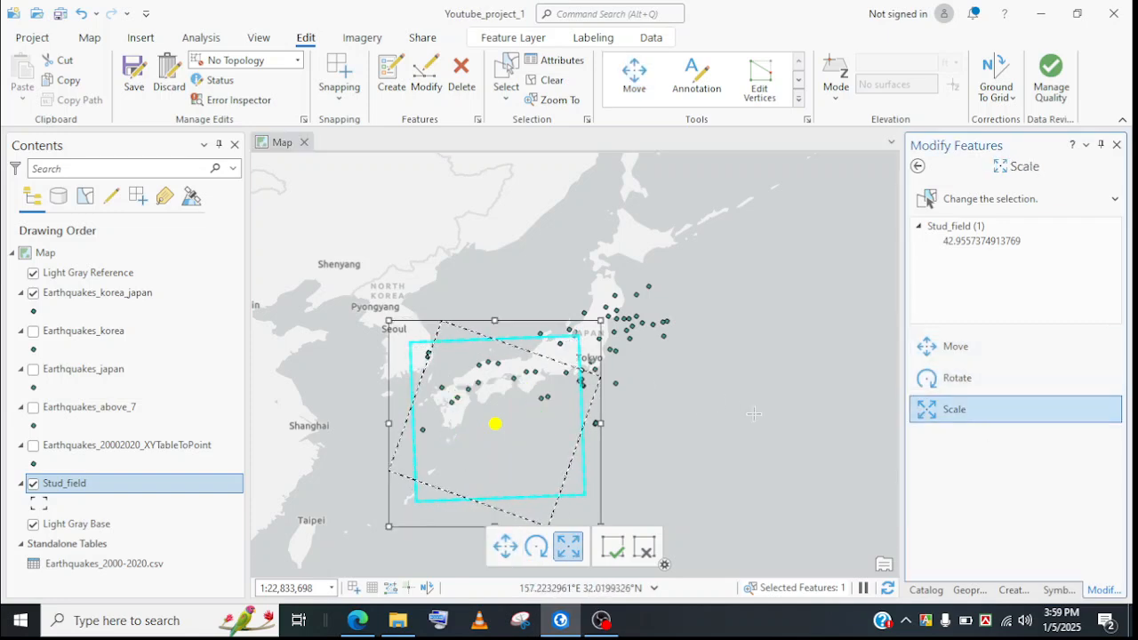
pyautogui.moveTo(606, 318)
pyautogui.mouseDown()
pyautogui.moveTo(642, 281)
pyautogui.moveTo(611, 311)
pyautogui.mouseUp()
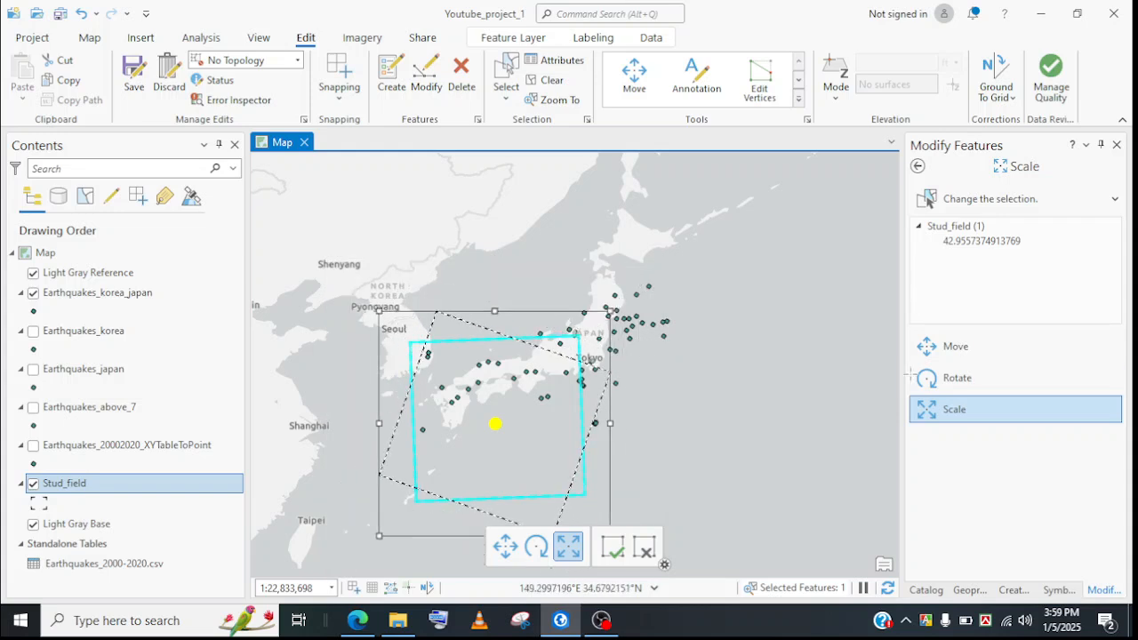
pyautogui.click(80, 16)
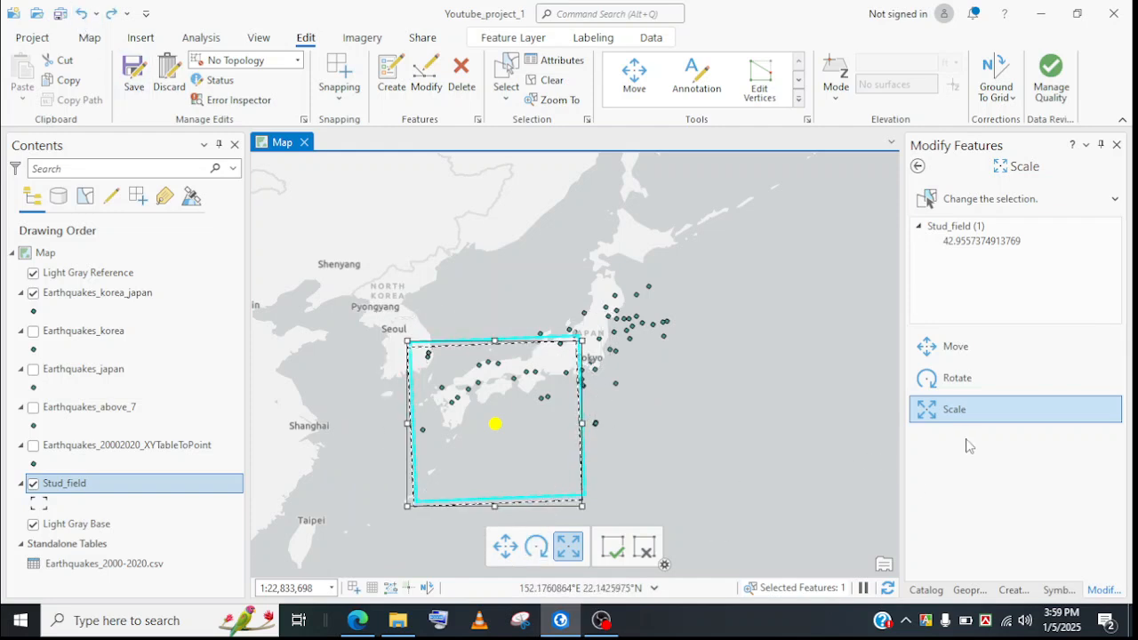
# Step: Finish the move of the Stud_field polygon and clear the feature selection
pyautogui.click(618, 551)
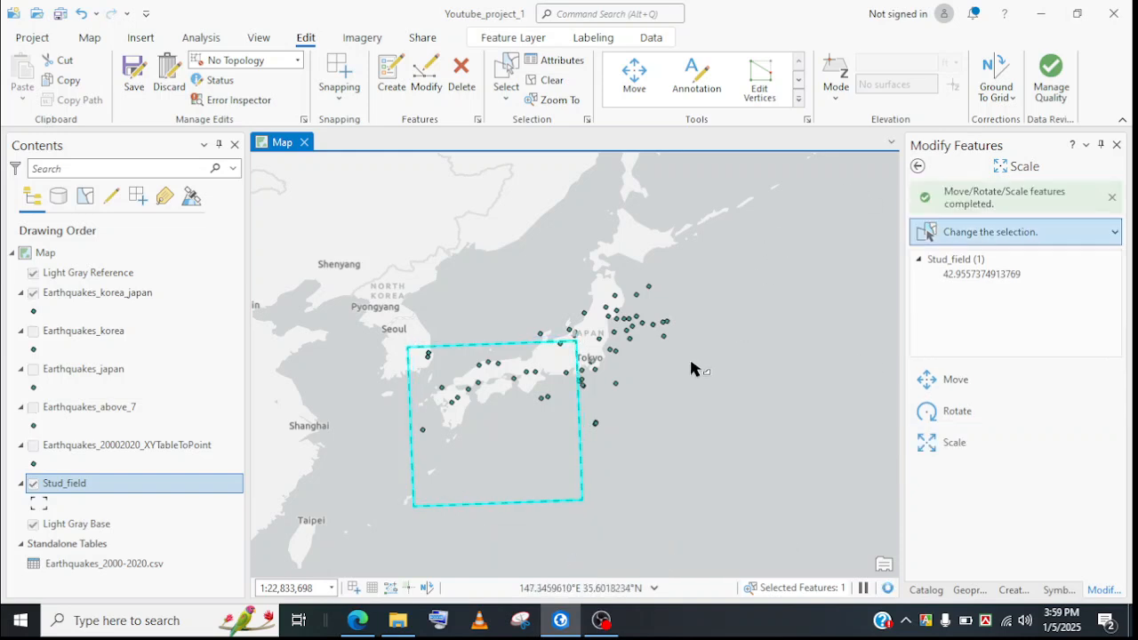
pyautogui.click(89, 37)
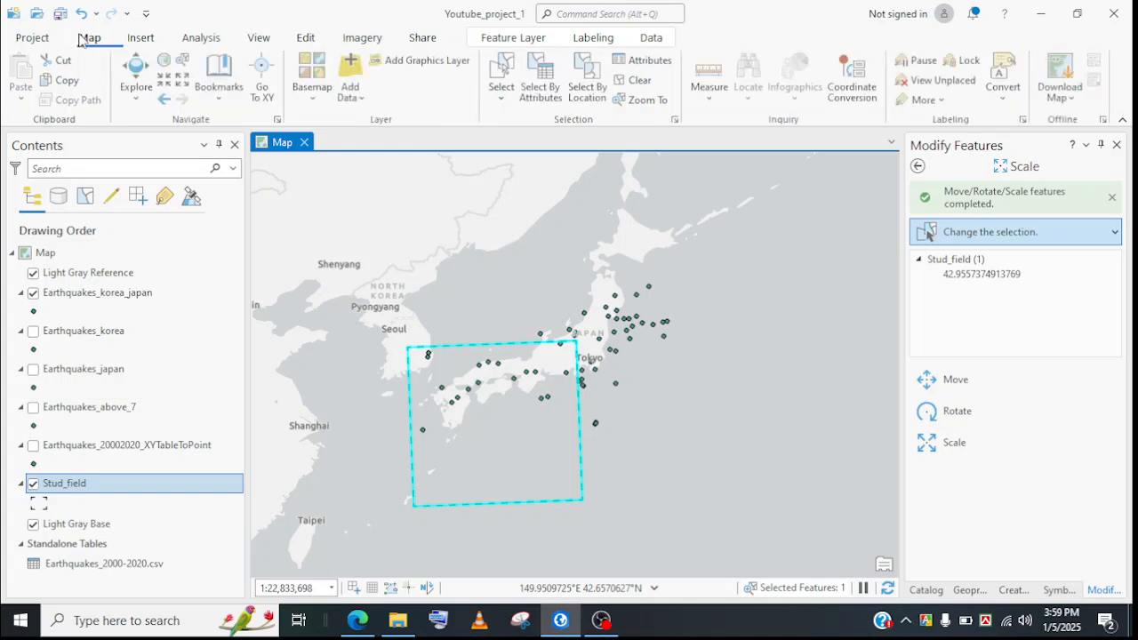
pyautogui.click(635, 79)
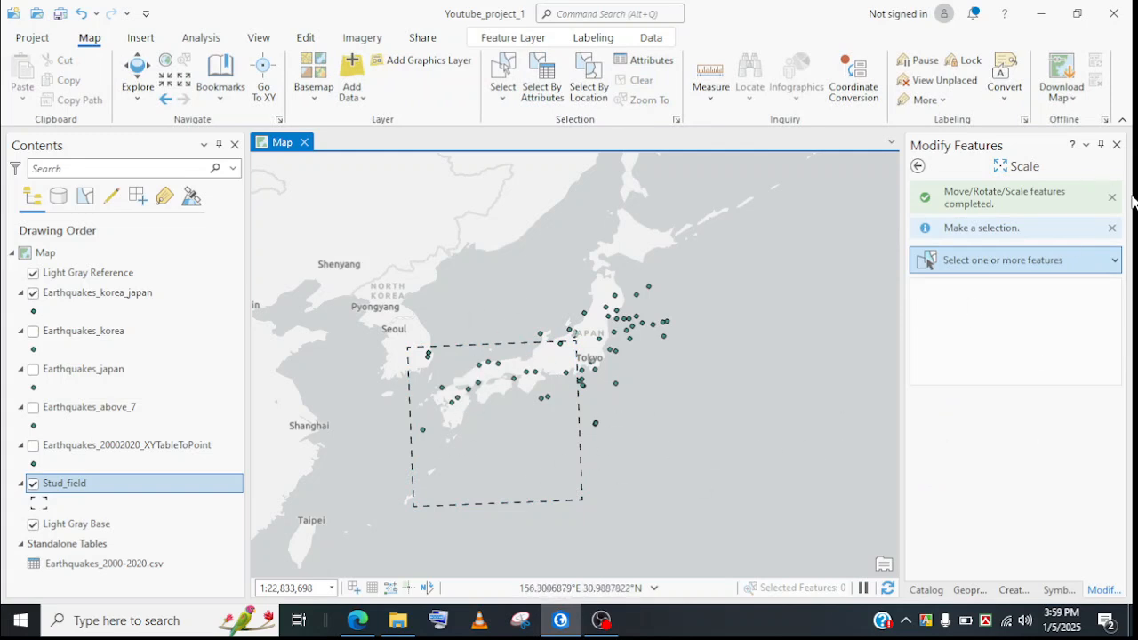
# Step: Leave the Merge tool, search the geoprocessing tools for "cl" and open the Clip analysis tool
pyautogui.click(967, 587)
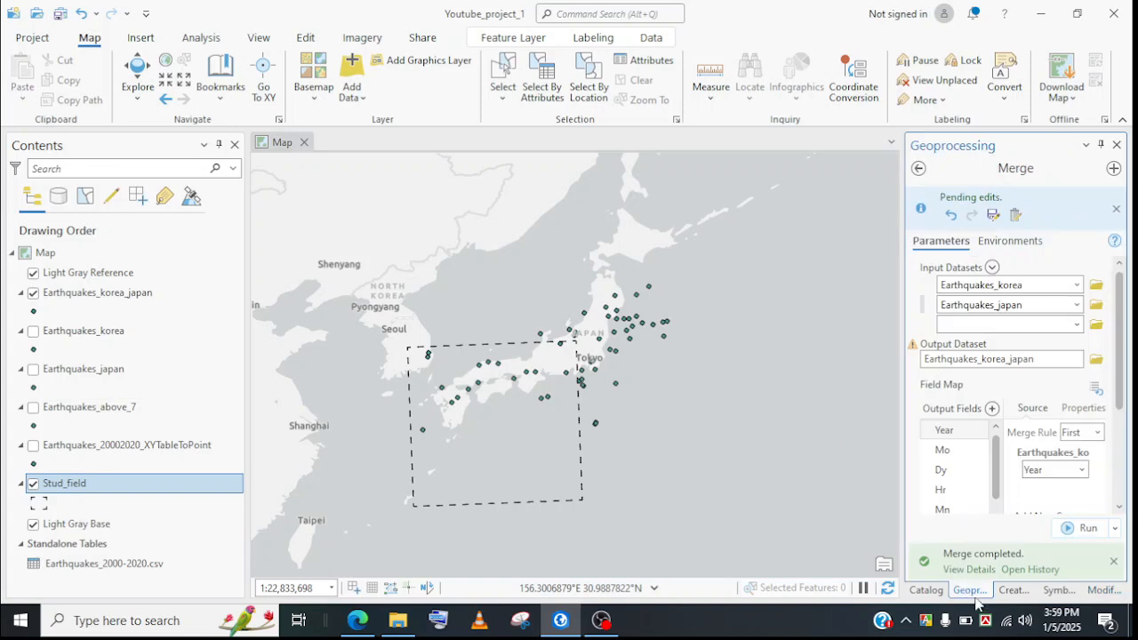
pyautogui.click(920, 168)
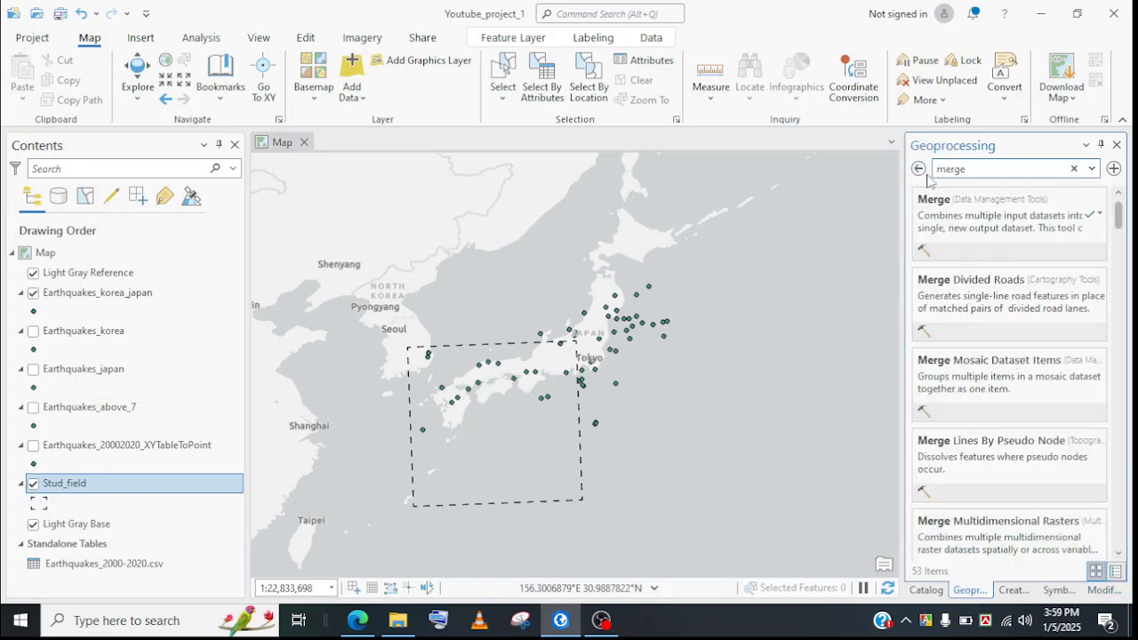
pyautogui.click(1076, 168)
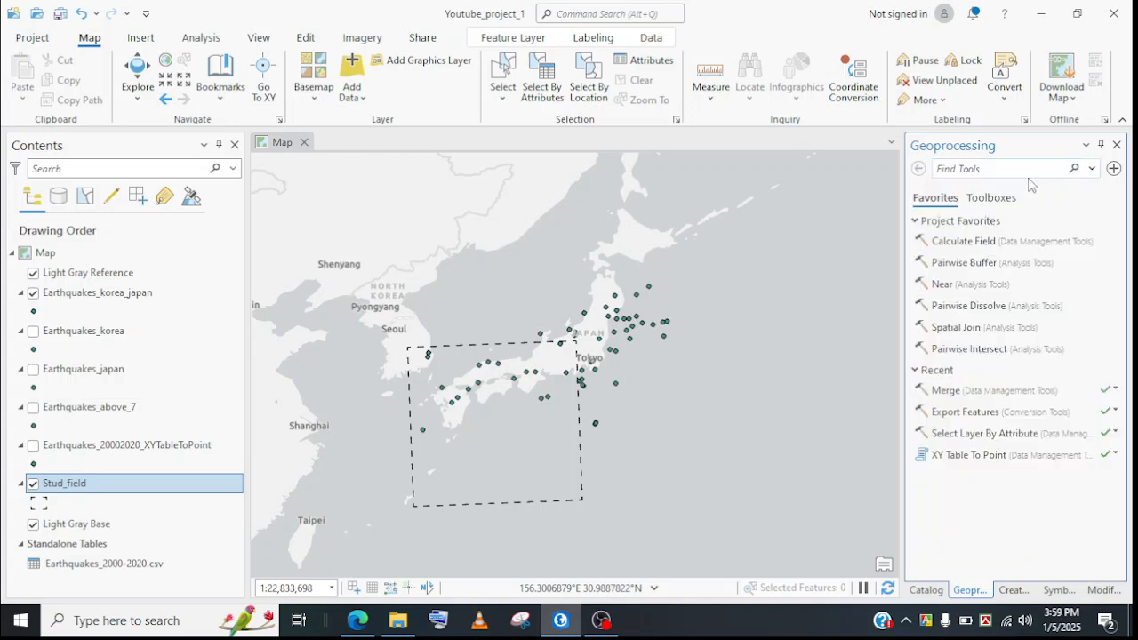
pyautogui.click(1028, 177)
pyautogui.write('cl')
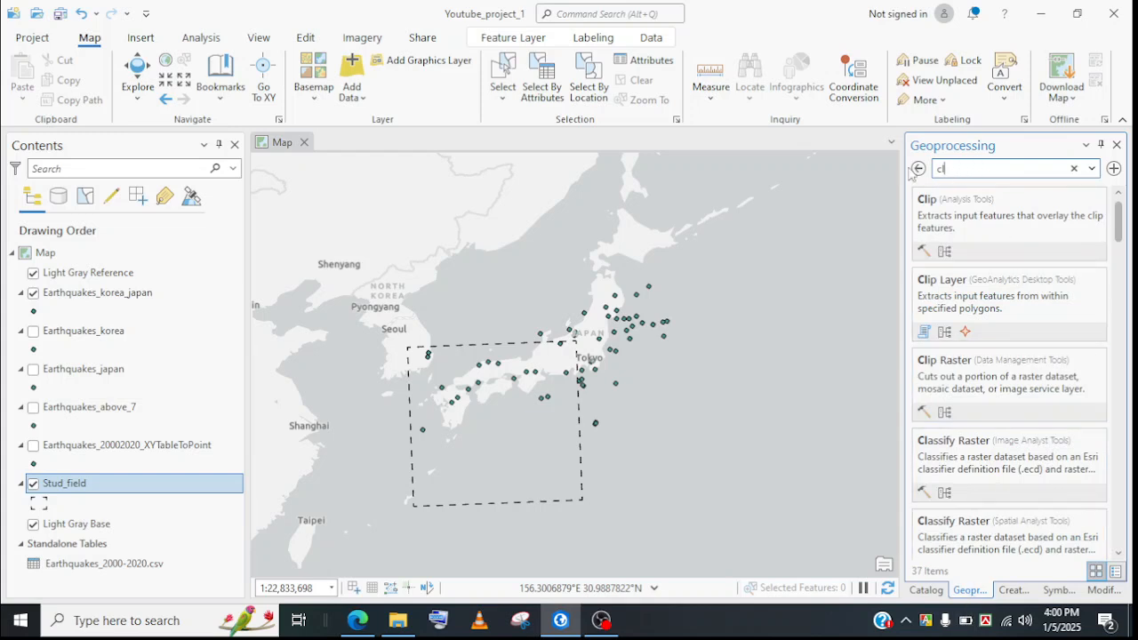
pyautogui.click(932, 206)
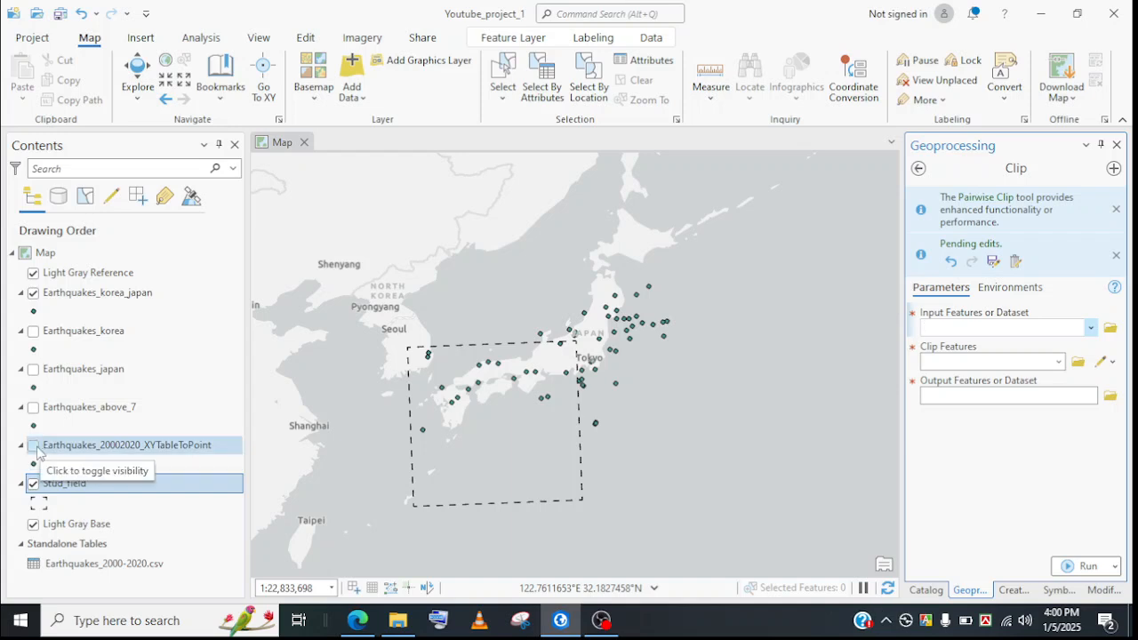
# Step: Show the Earthquakes_20002020_XYTableToPoint layer and set it as the Clip tool's input features
pyautogui.click(36, 448)
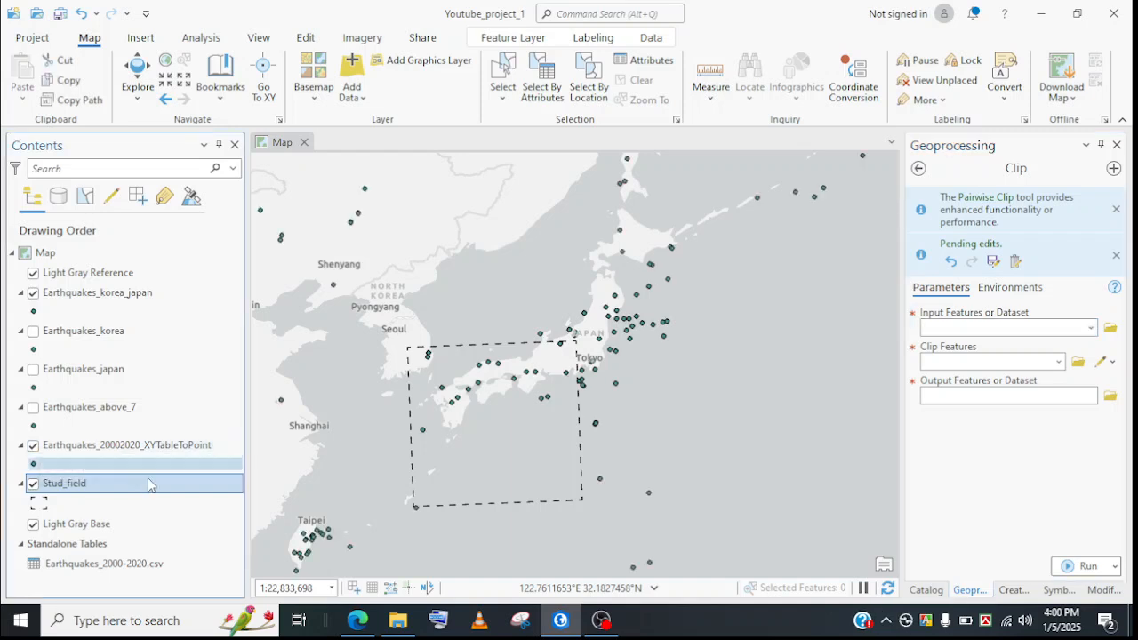
pyautogui.click(78, 449)
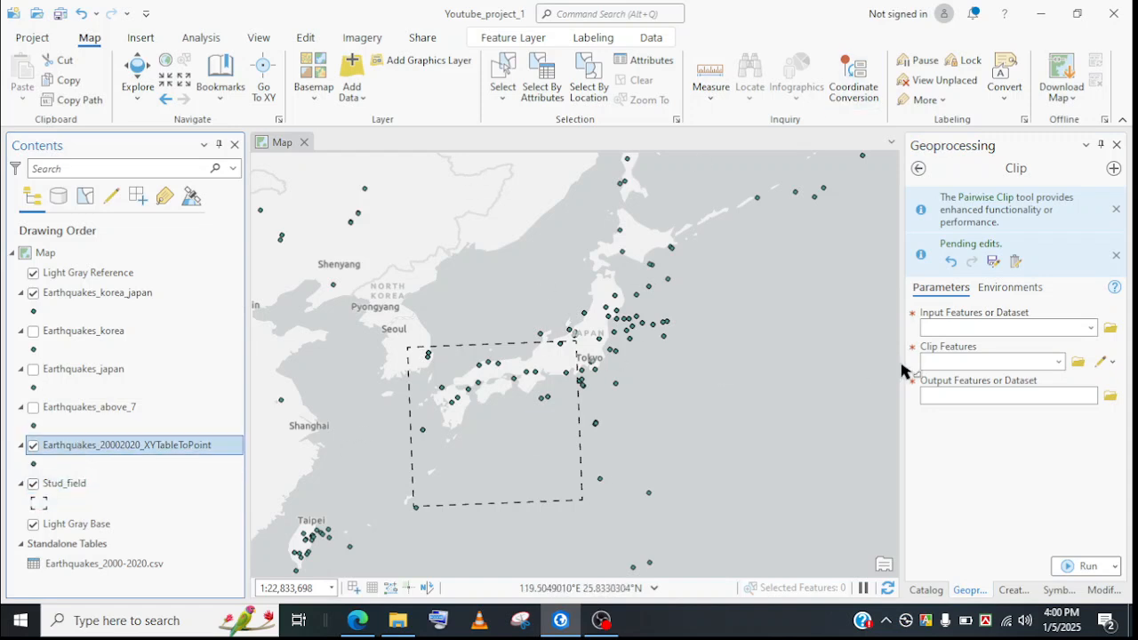
pyautogui.moveTo(115, 446); pyautogui.dragTo(1014, 329)
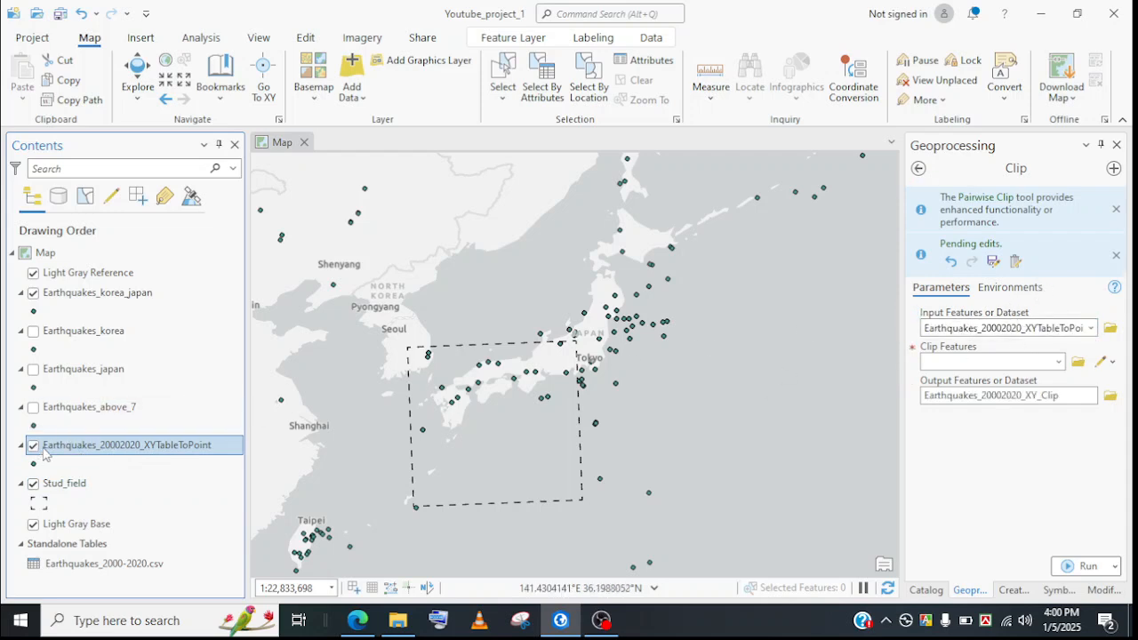
# Step: Set Stud_field as the clip features and run the Clip tool with output Earthquakes_20002020_XY_Clip
pyautogui.click(1058, 362)
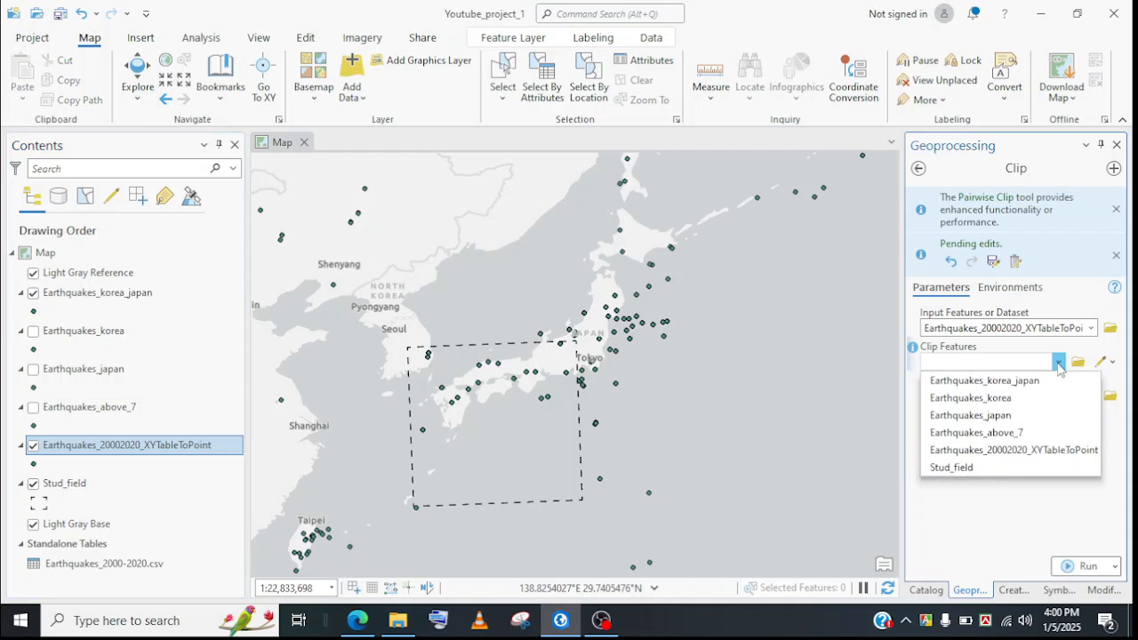
pyautogui.click(1059, 365)
pyautogui.click(1059, 362)
pyautogui.click(1058, 363)
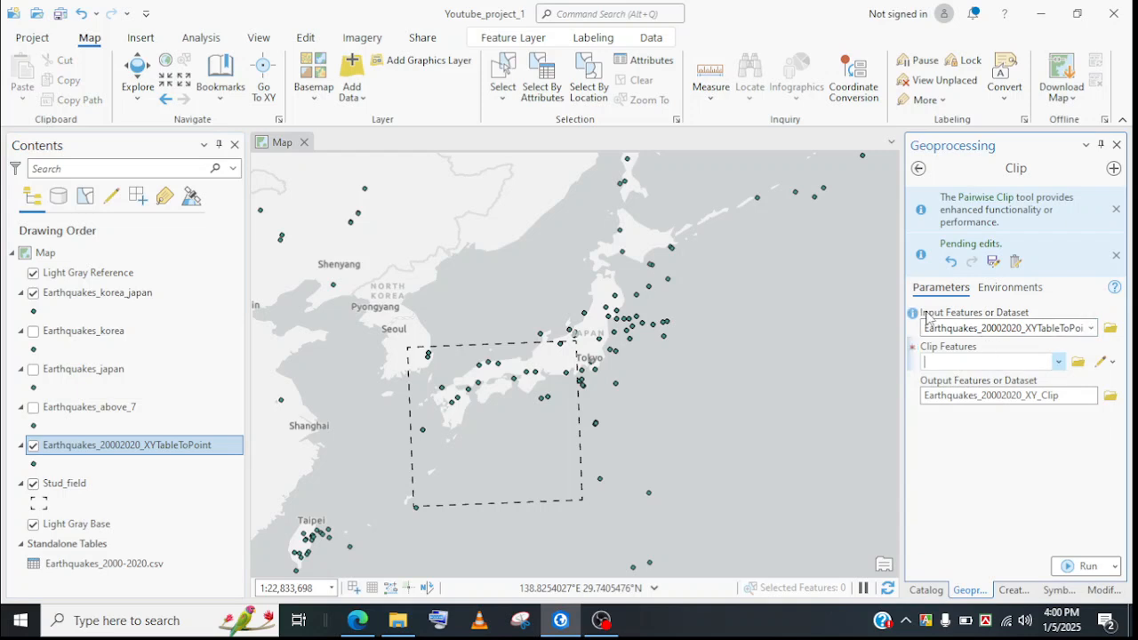
pyautogui.click(1059, 362)
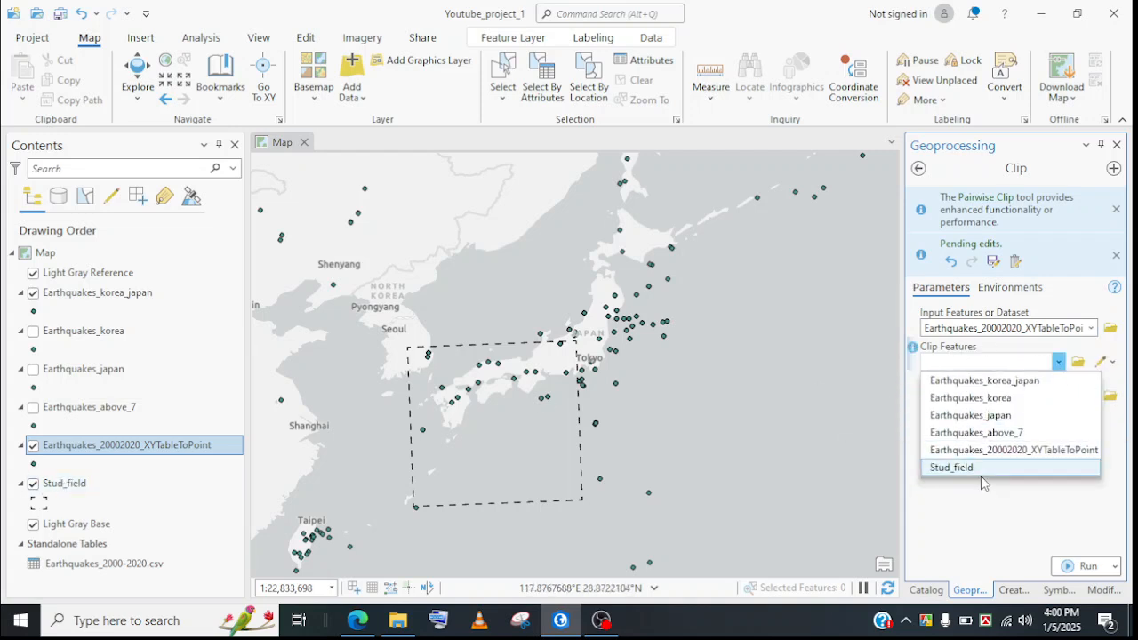
pyautogui.click(983, 471)
pyautogui.click(1065, 567)
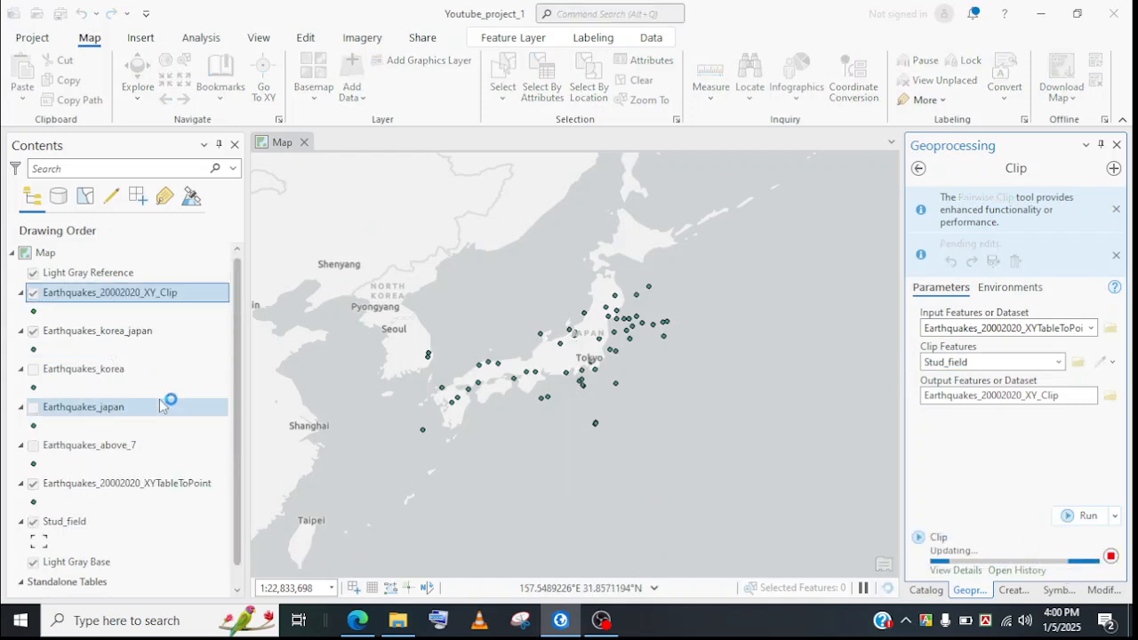
# Step: Rename the Earthquakes_20002020_XY_Clip layer as Earthquakes_study_area in its layer properties
pyautogui.click(133, 294)
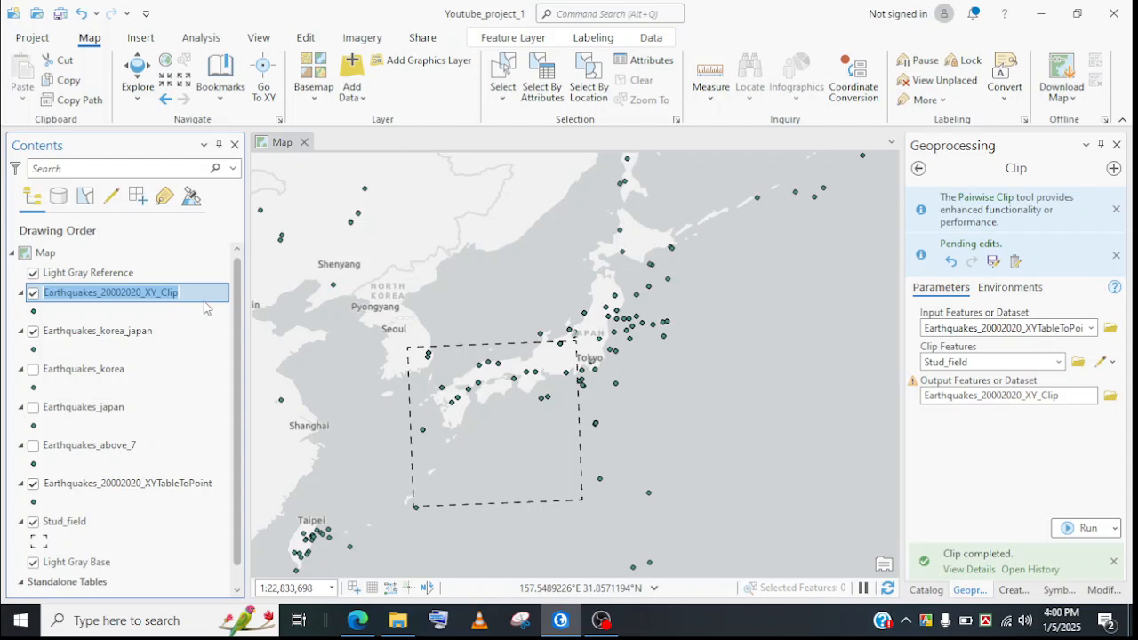
pyautogui.rightClick(205, 306)
pyautogui.click(267, 576)
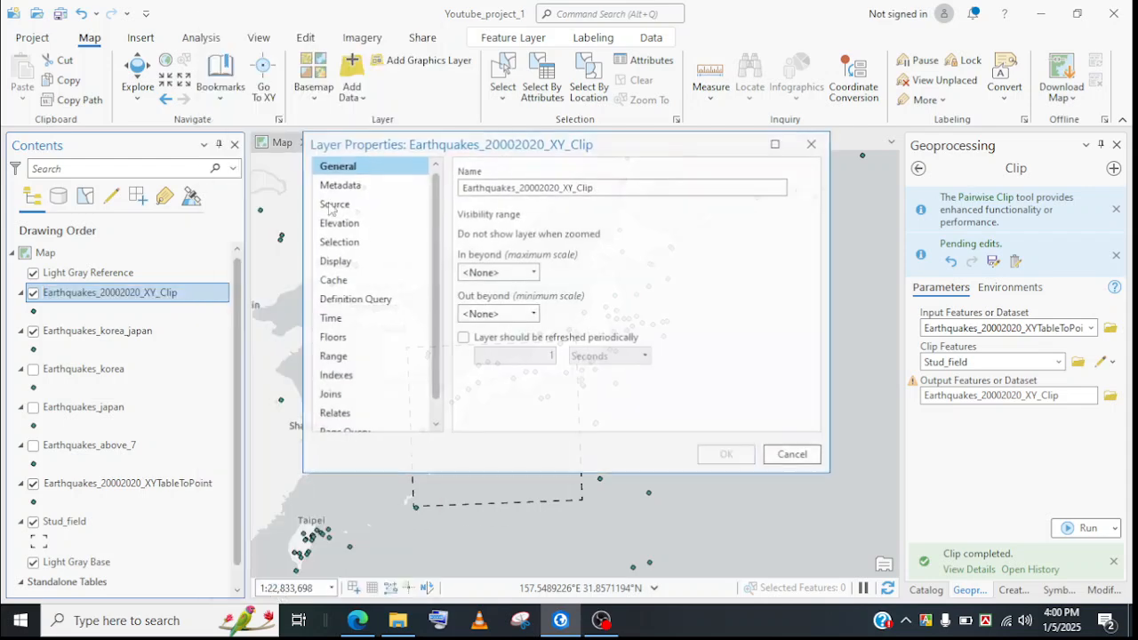
pyautogui.moveTo(614, 189); pyautogui.dragTo(517, 218)
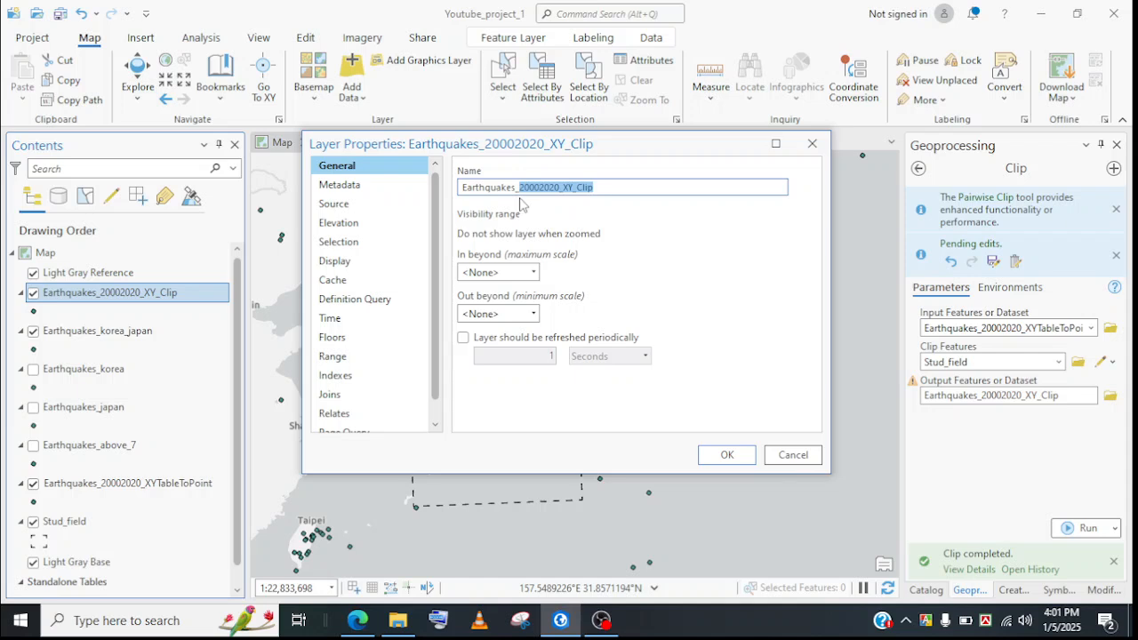
pyautogui.press('BackSpace')
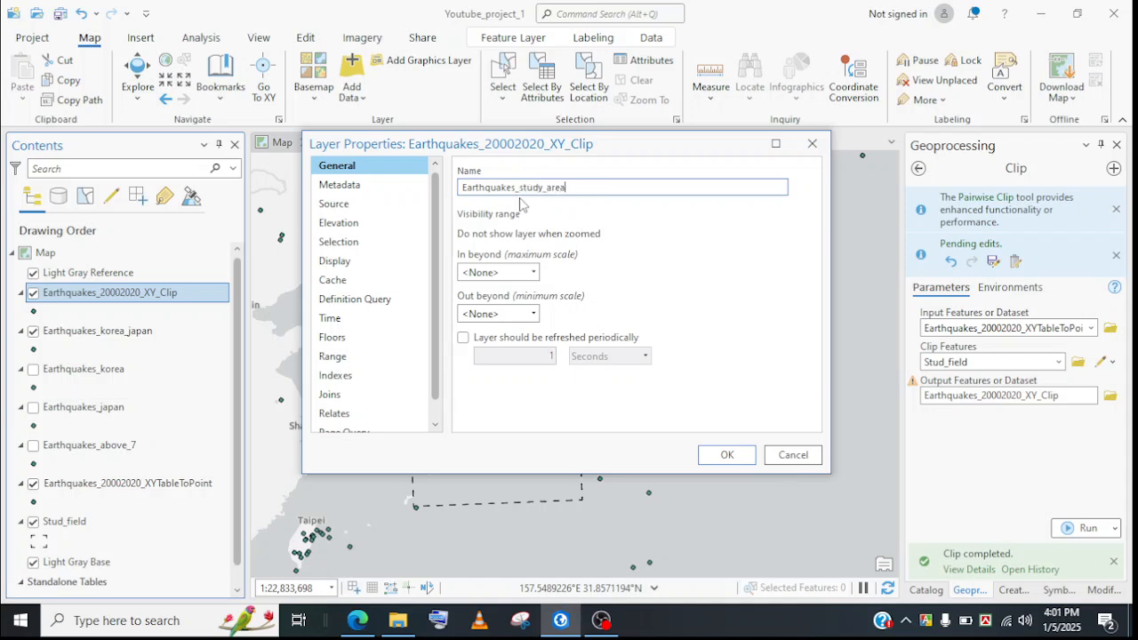
pyautogui.click(727, 454)
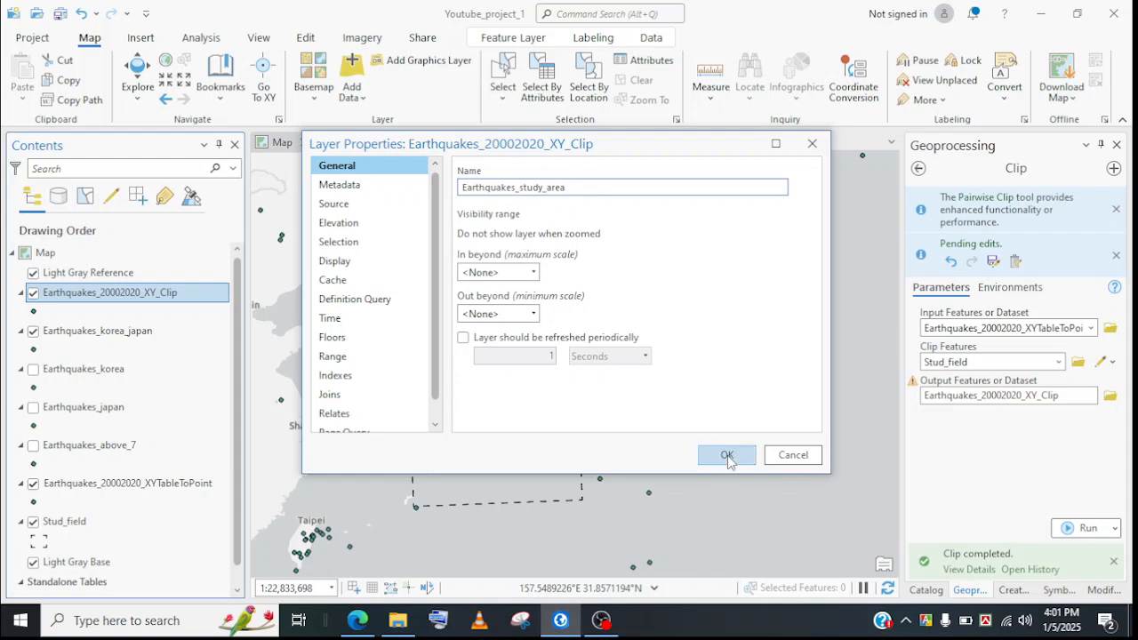
pyautogui.click(602, 620)
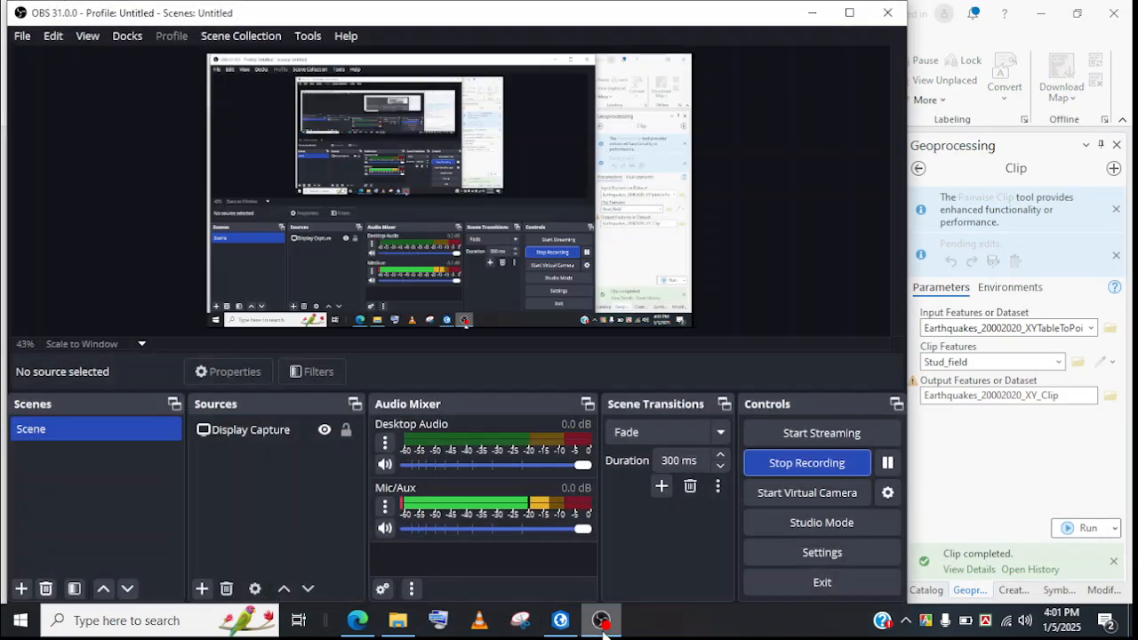
pyautogui.click(602, 620)
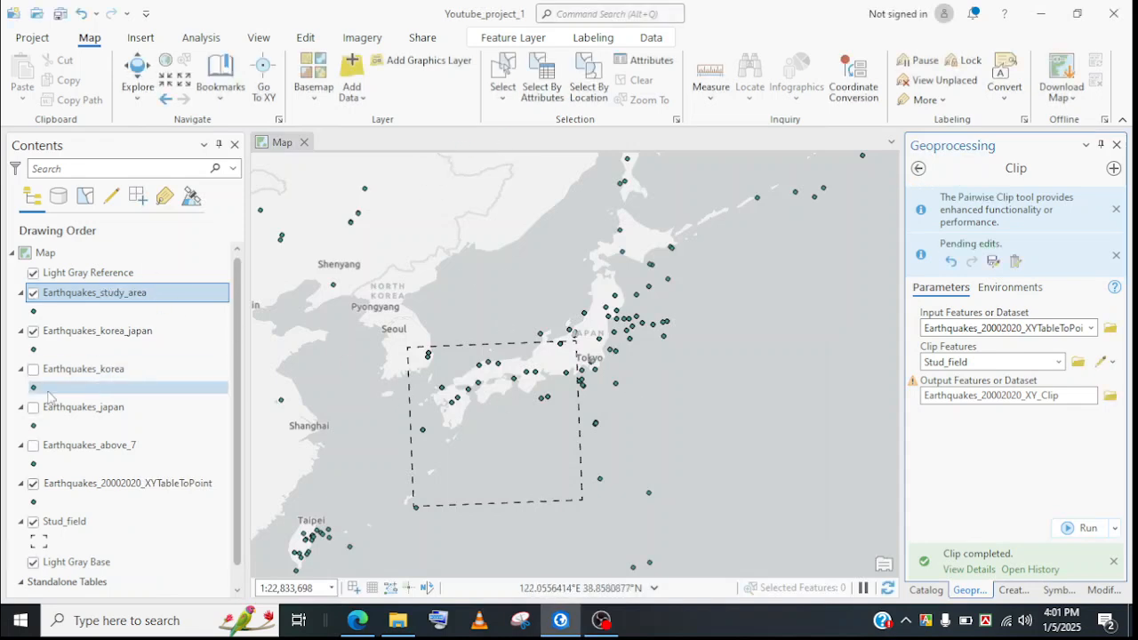
# Step: Hide the Earthquakes_korea_japan and Earthquakes_20002020_XYTableToPoint layers, close the geoprocessing tools and leave the Scale tool
pyautogui.click(33, 331)
pyautogui.click(32, 482)
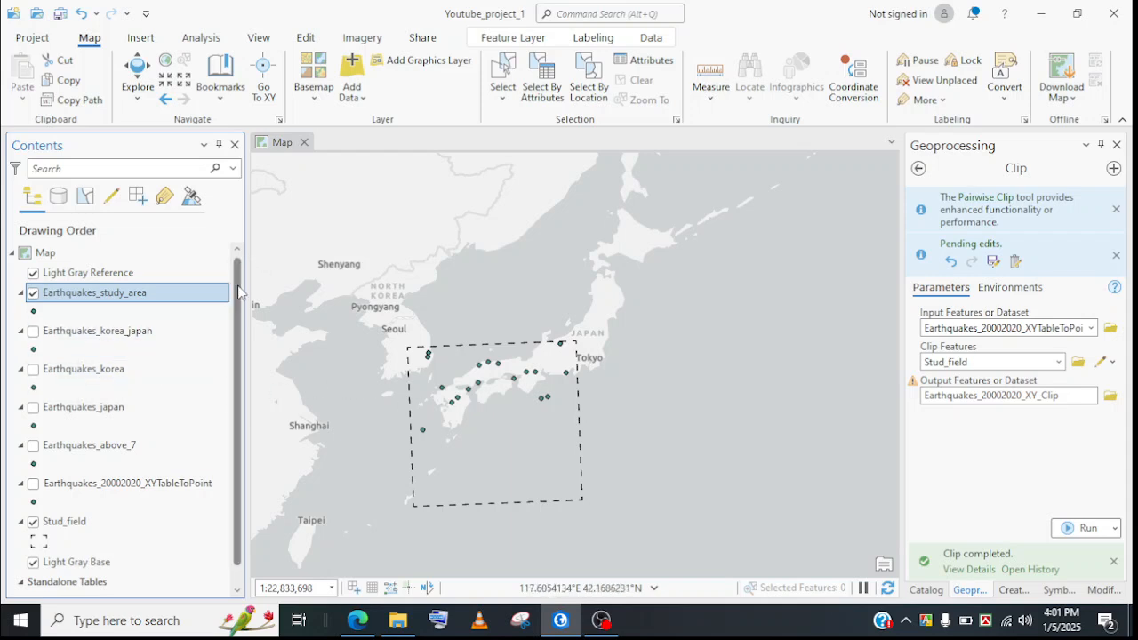
pyautogui.click(1118, 145)
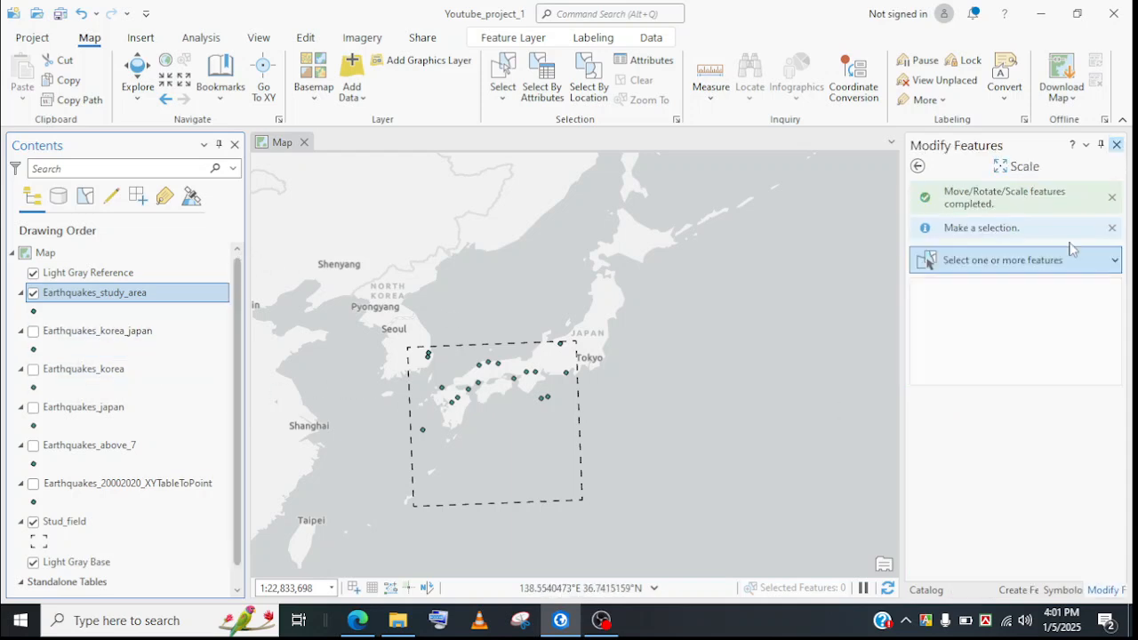
pyautogui.click(920, 168)
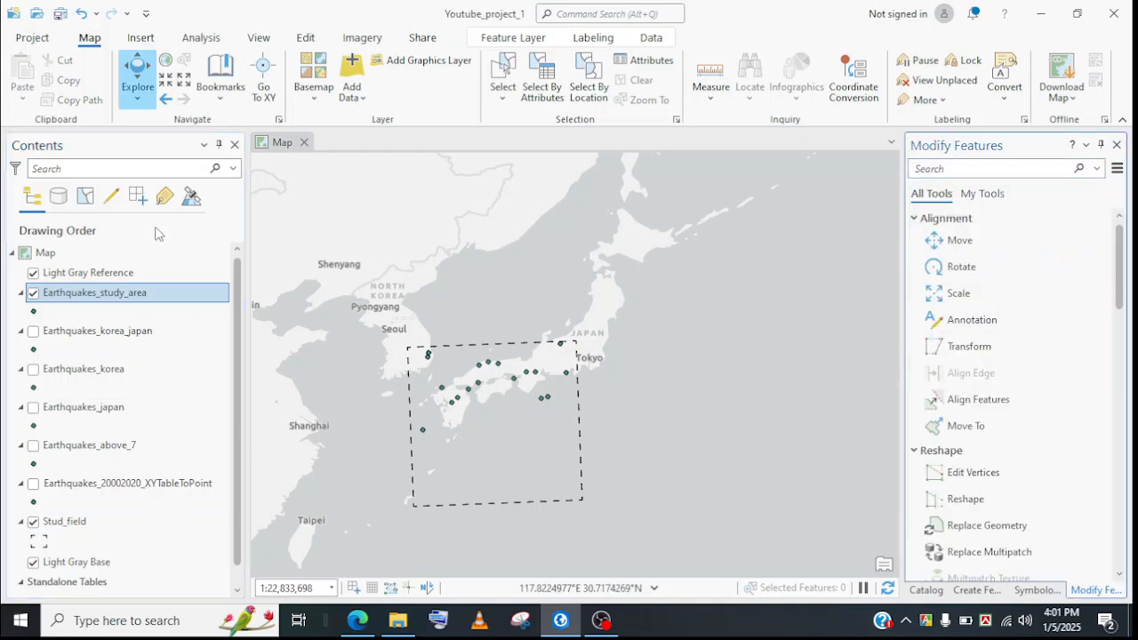